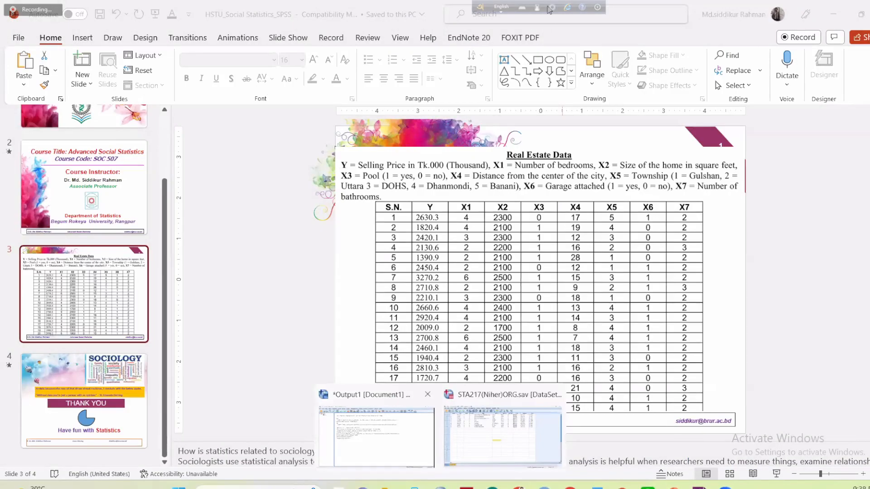
Switch from the slides to the empty SPSS Data Editor and place it side by side with the Real Estate Data PDF
click(376, 437)
click(14, 26)
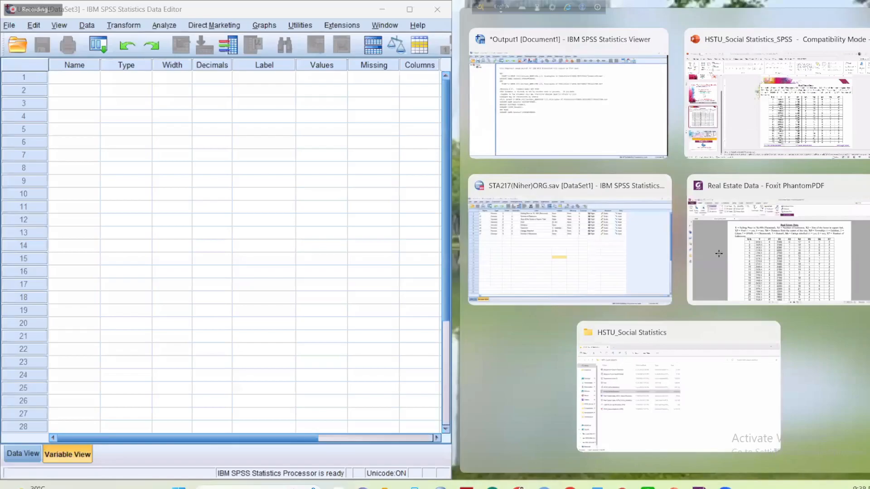
click(650, 226)
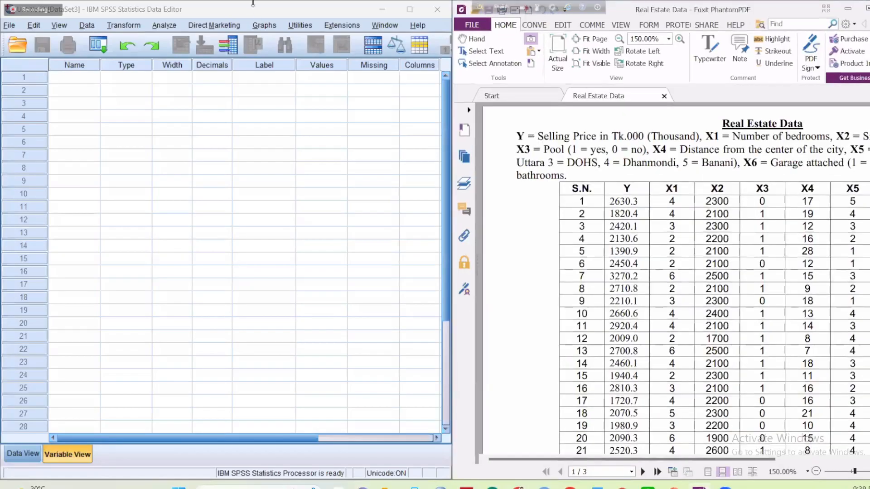
Zoom the Real Estate Data PDF out to 113.60% so that all table columns through X7 fit
scroll(701, 199, down, 3)
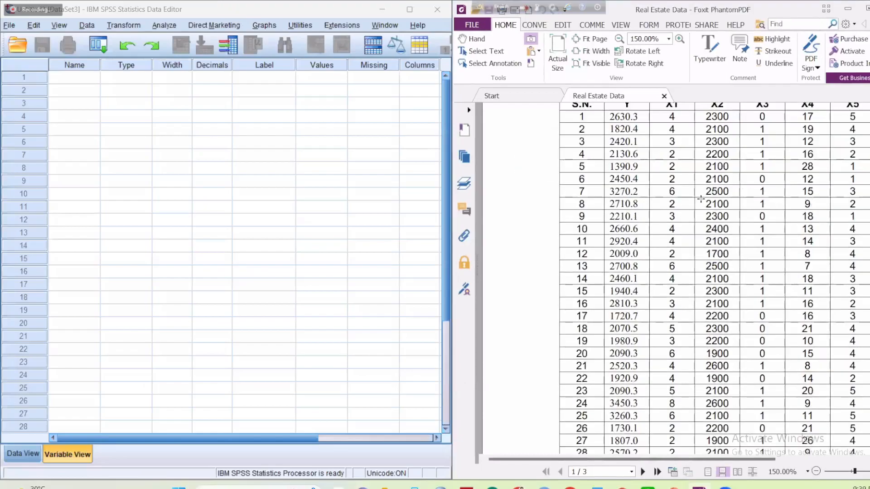
scroll(701, 199, up, 3)
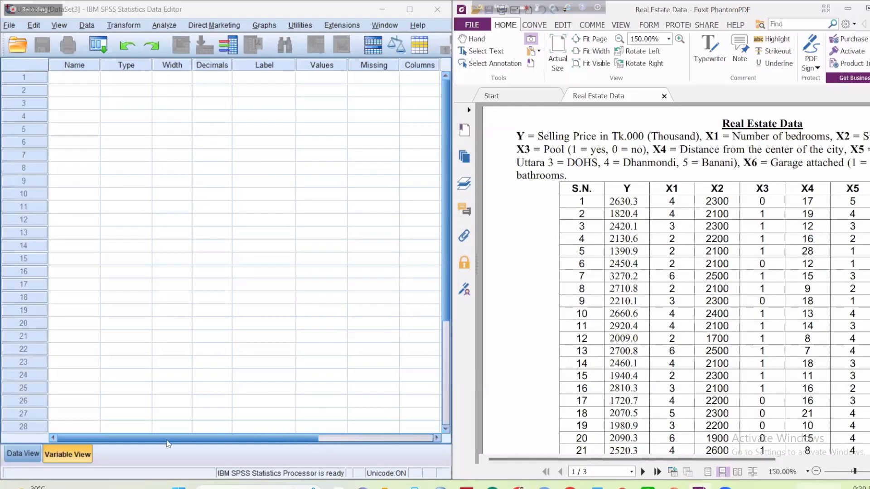
scroll(594, 200, down, 3)
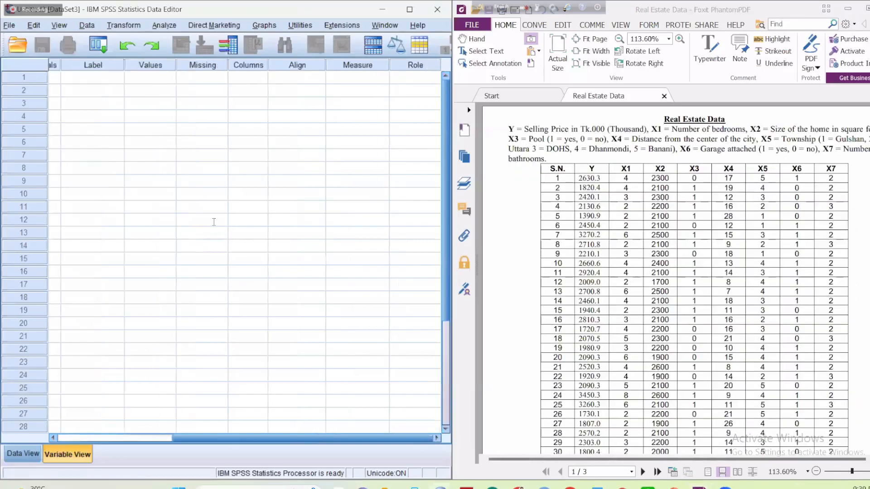
scroll(227, 254, left, 5)
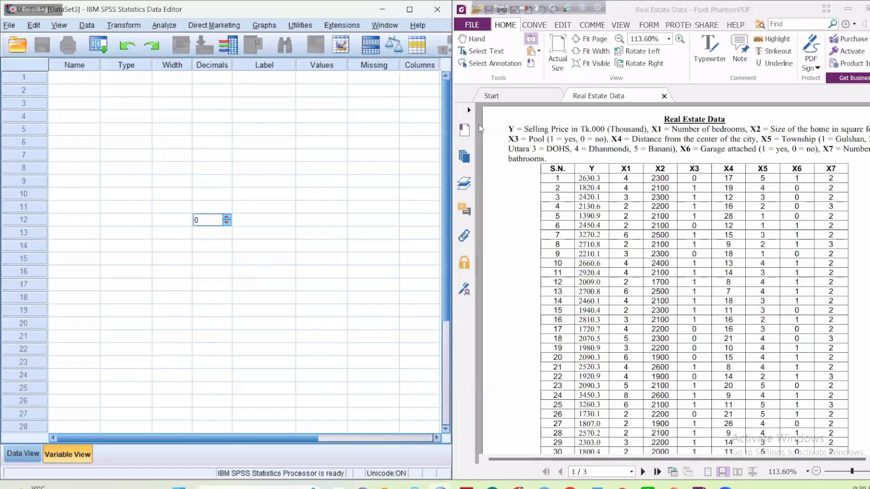
Examine the Data View and Variable View of the empty dataset in the full-size Data Editor
click(441, 231)
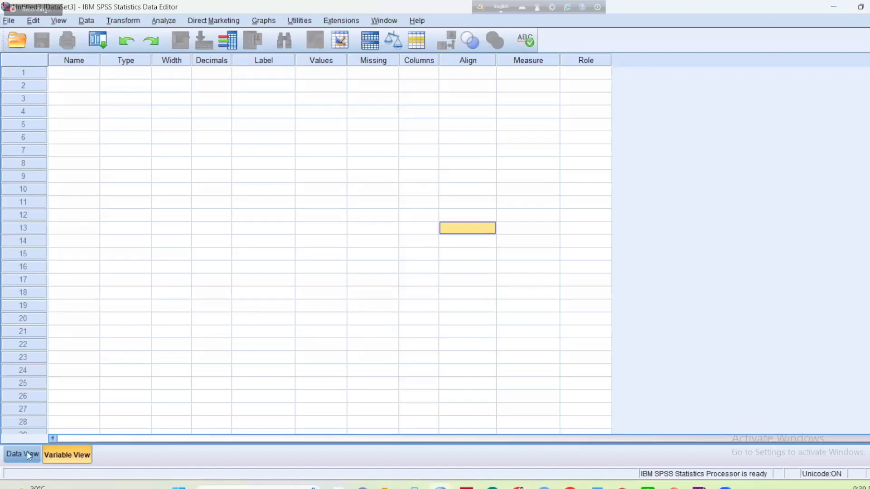
click(352, 138)
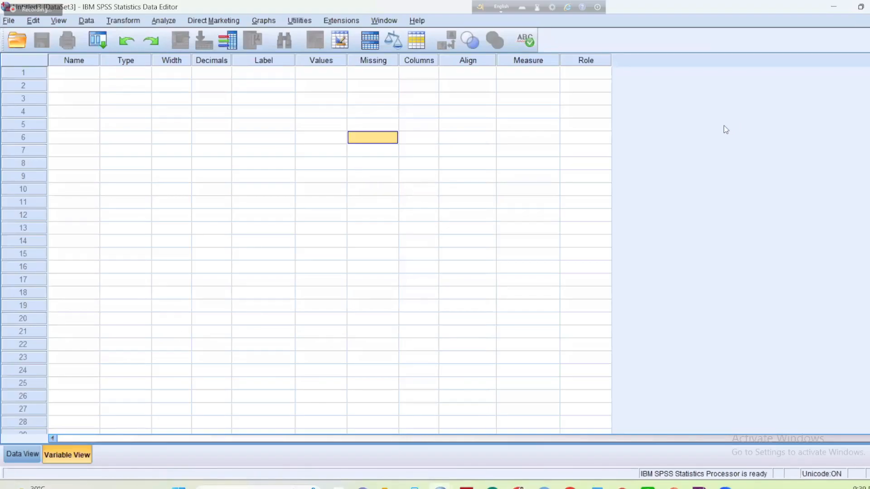
click(18, 454)
click(69, 459)
click(21, 456)
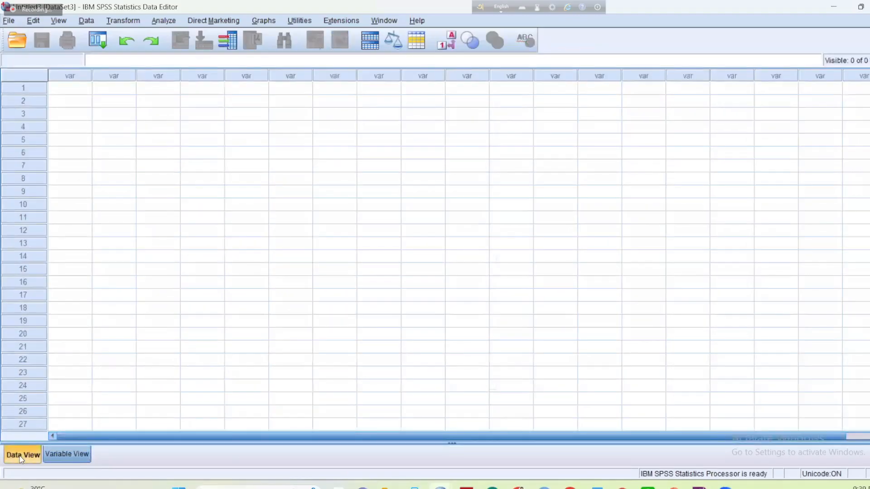
click(53, 458)
click(20, 457)
click(56, 457)
click(19, 458)
click(80, 463)
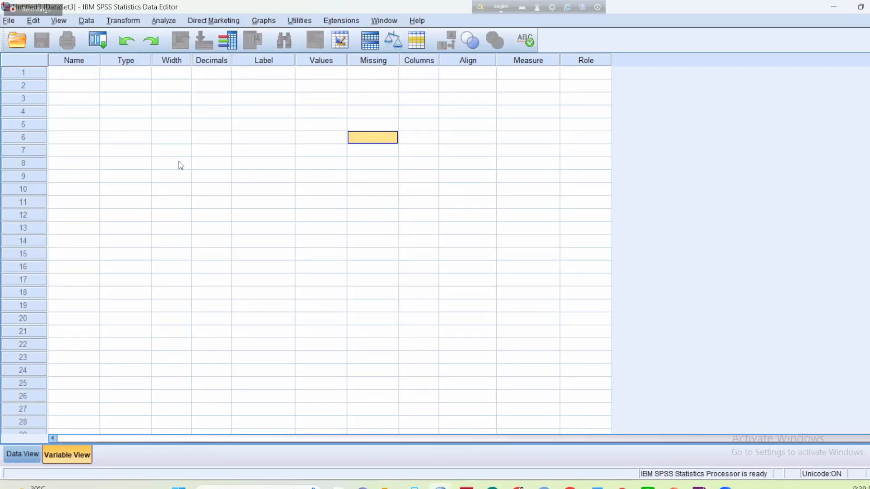
click(25, 451)
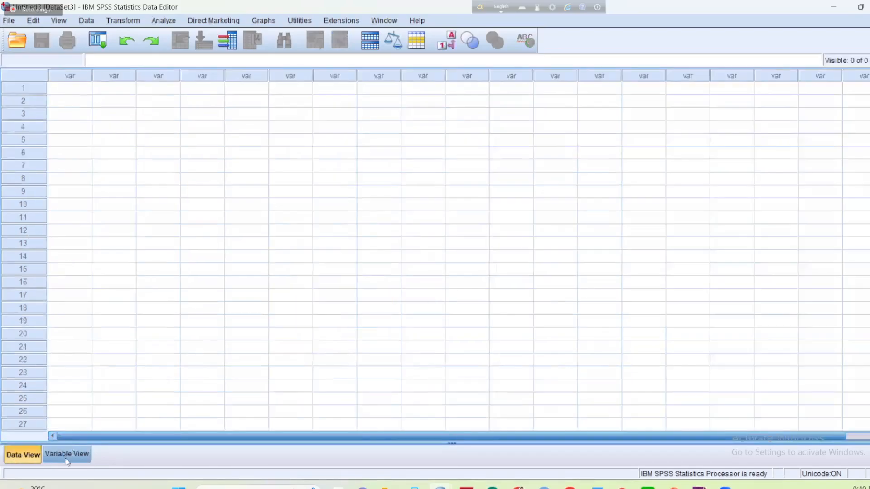
click(67, 455)
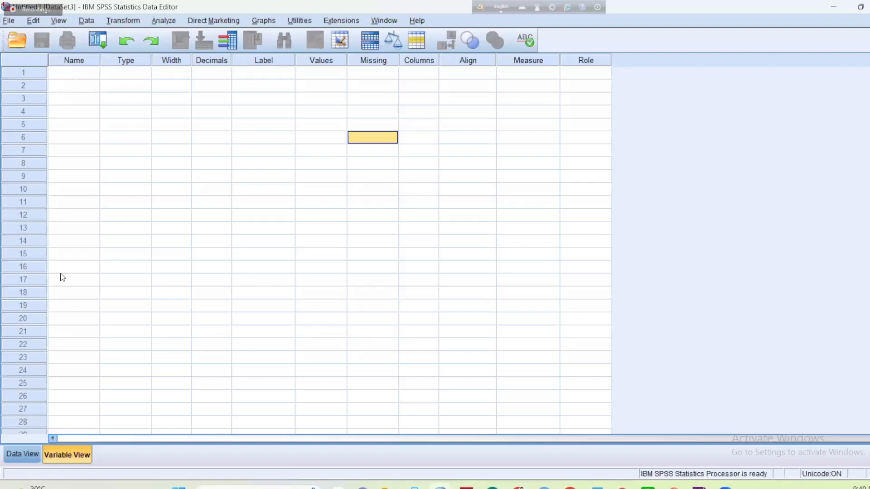
click(72, 453)
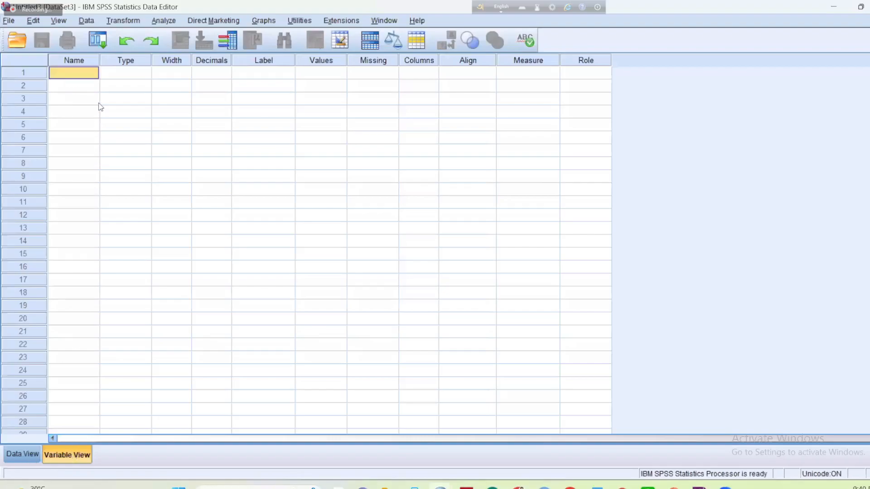
Widen the Name column in Variable View moderately, to roughly one and a half times its width
key(Down)
key(Down)
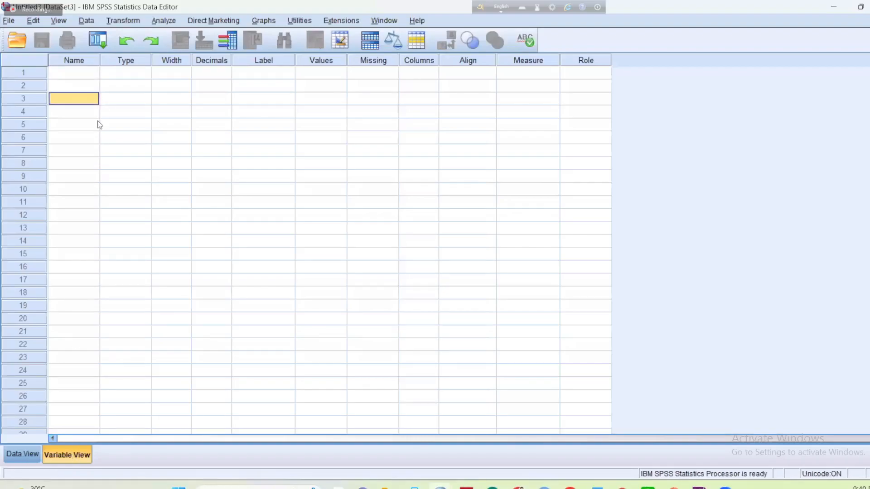
drag(100, 60, 299, 64)
drag(93, 83, 138, 80)
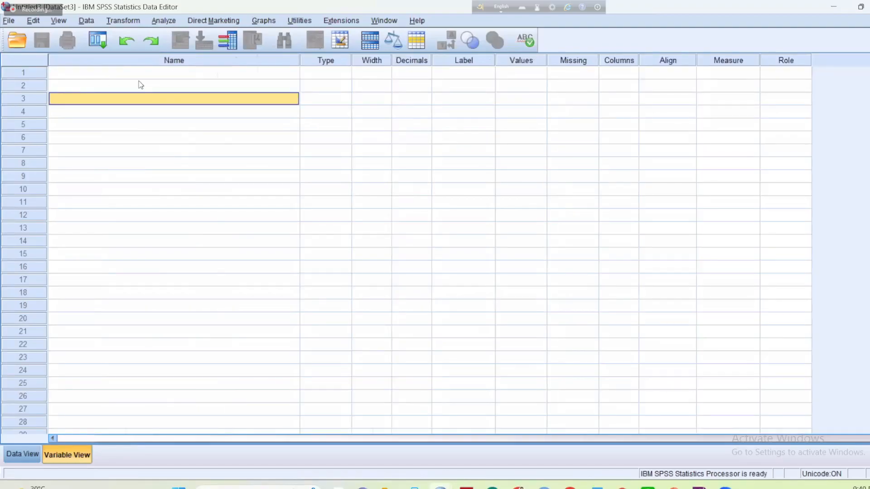
click(104, 83)
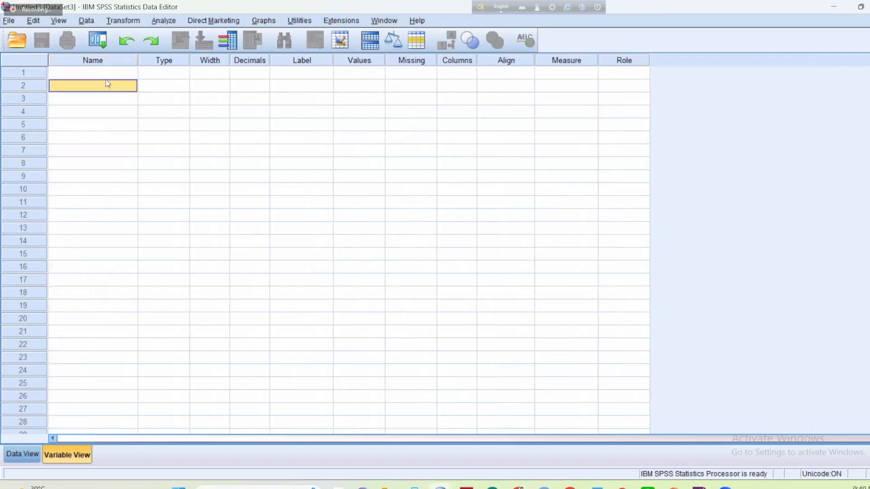
click(107, 75)
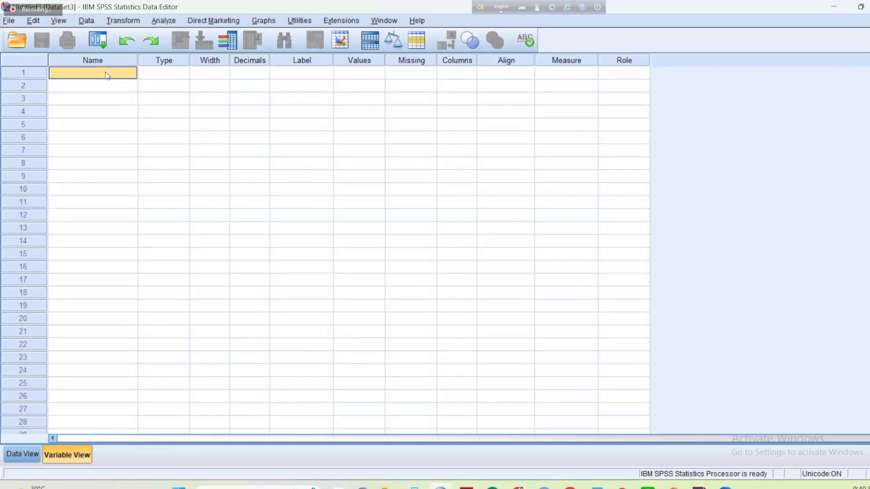
Examine the Name and Label columns of Variable View, comparing where short variable names and their descriptions go
click(107, 137)
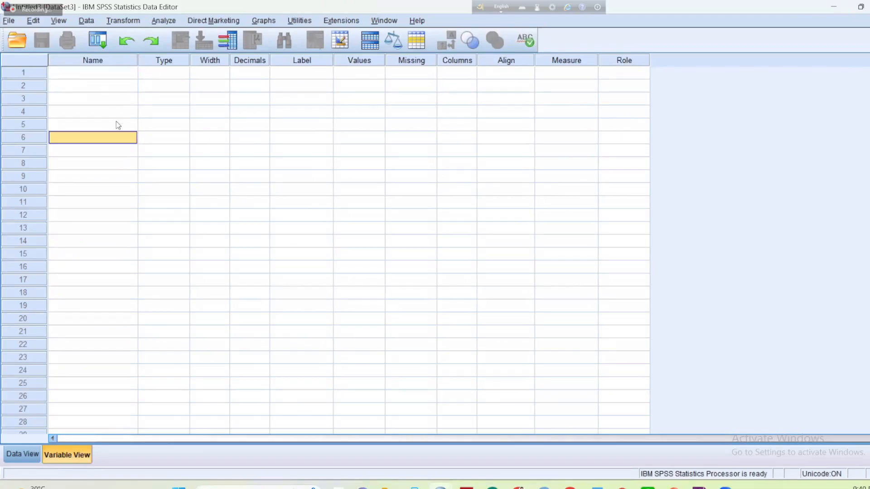
click(116, 121)
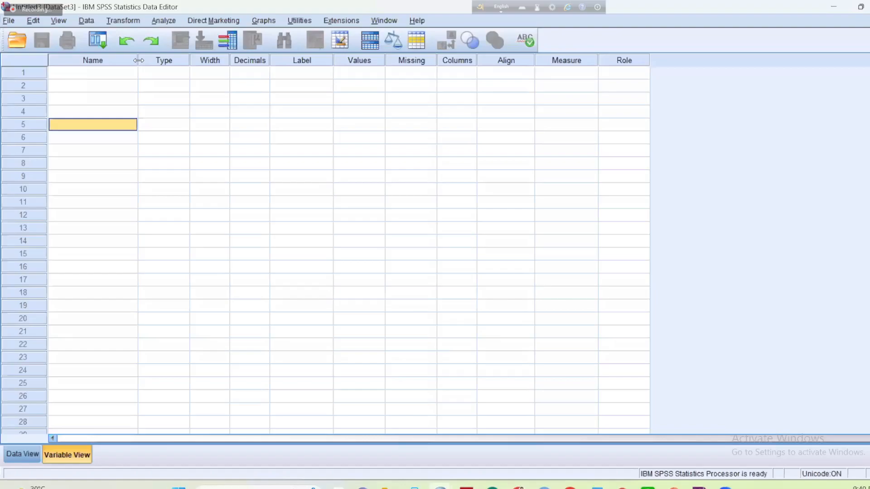
click(112, 63)
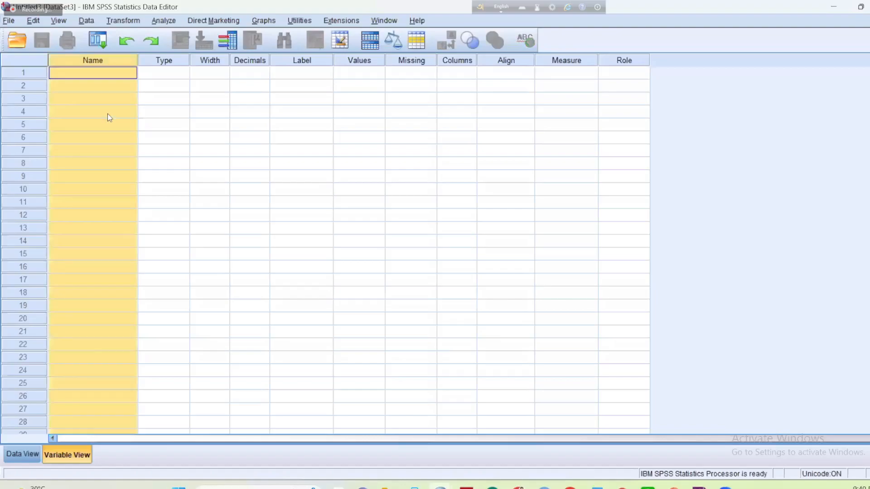
click(109, 115)
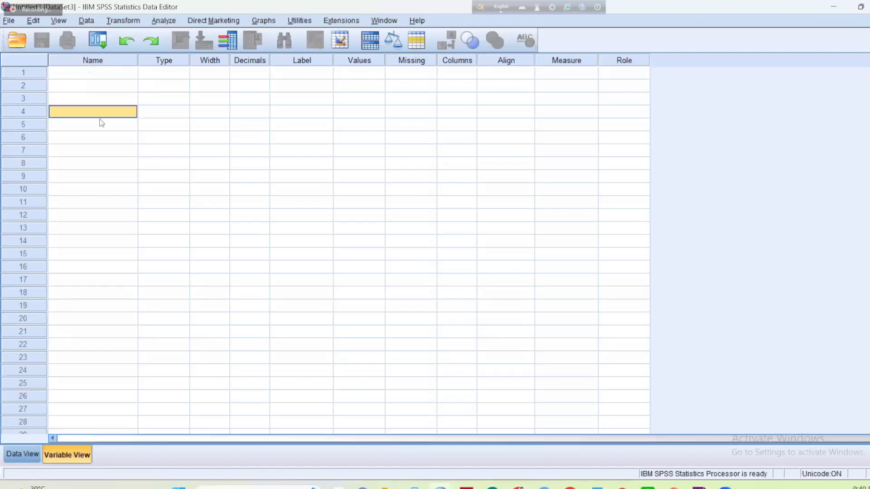
click(104, 149)
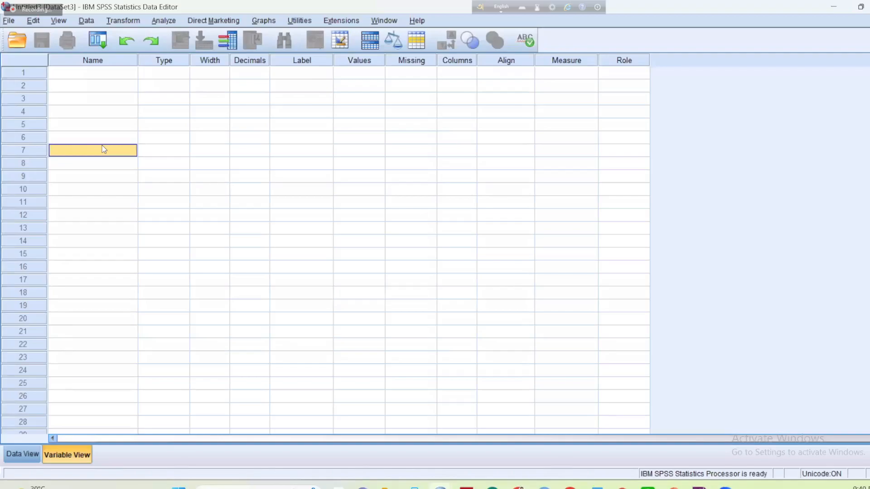
click(94, 63)
click(312, 60)
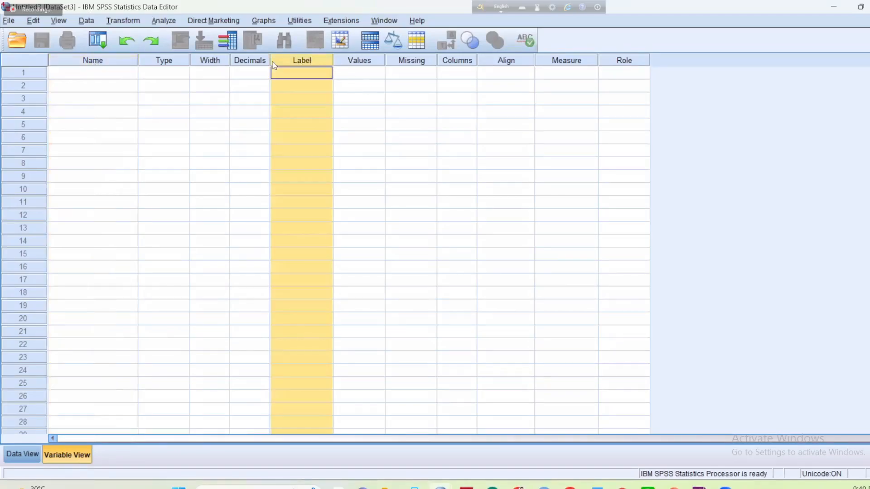
click(101, 62)
click(301, 62)
click(92, 63)
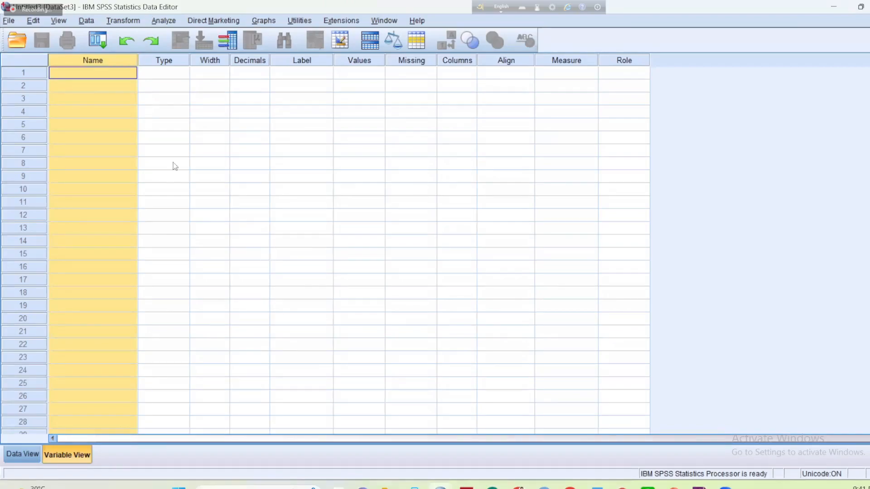
click(130, 139)
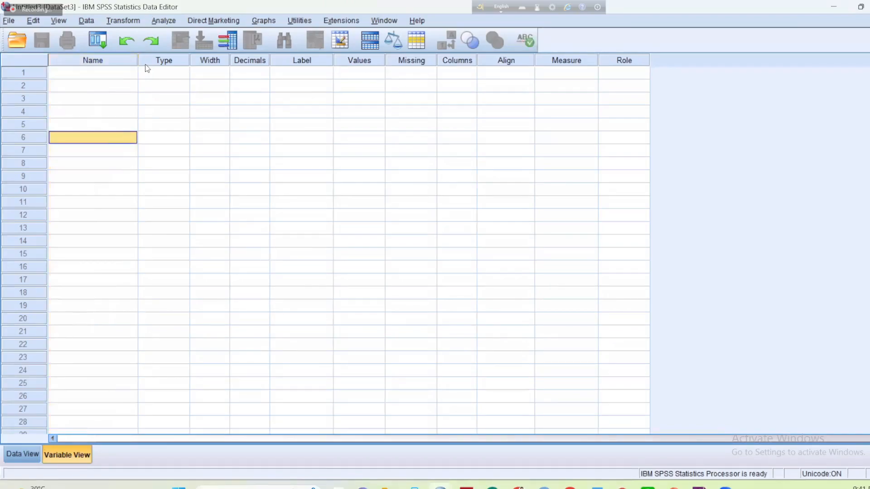
click(313, 59)
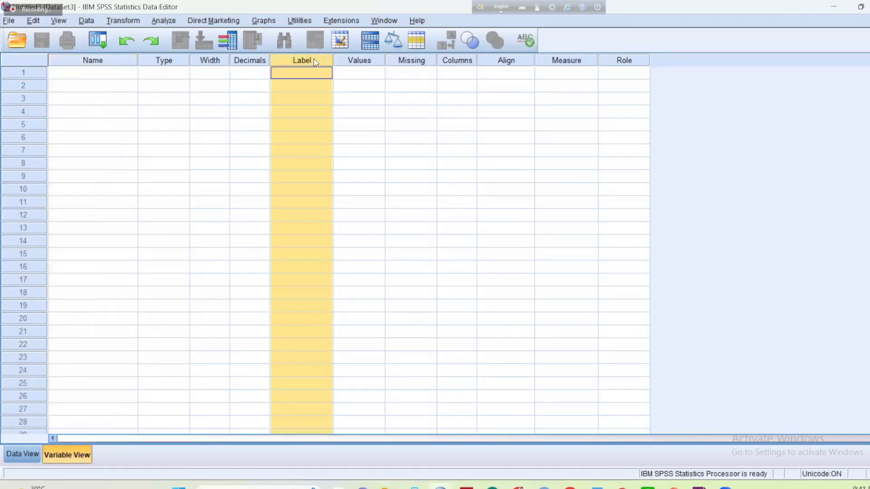
click(94, 64)
click(101, 123)
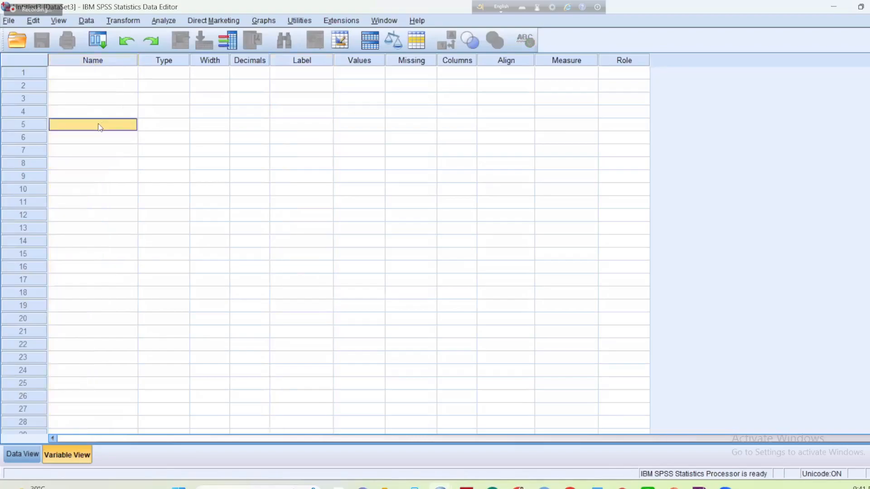
click(105, 58)
click(317, 61)
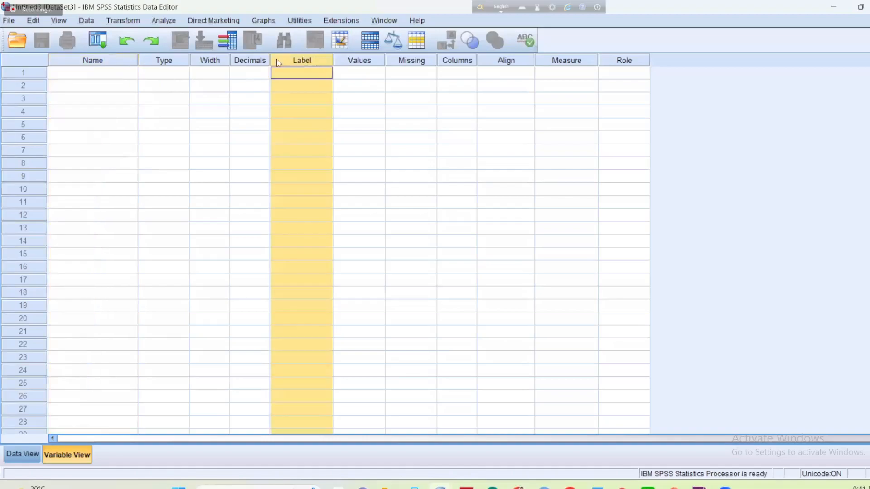
click(101, 63)
click(97, 110)
click(117, 74)
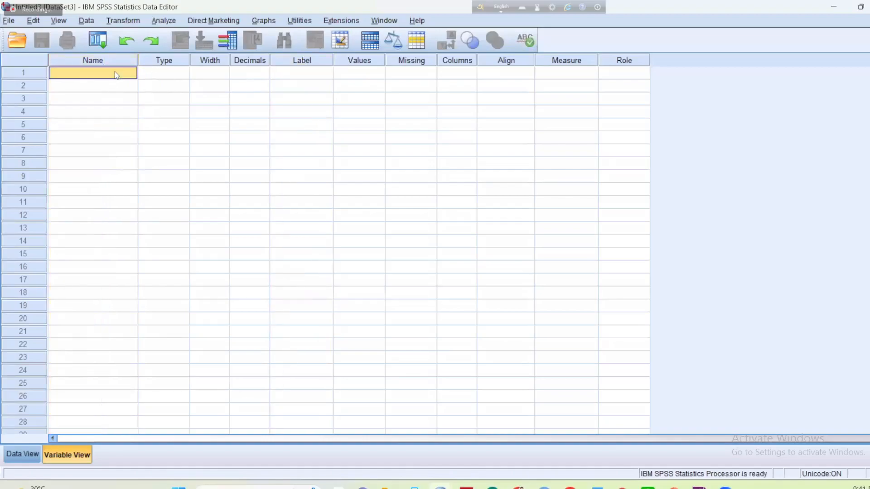
click(300, 73)
click(301, 73)
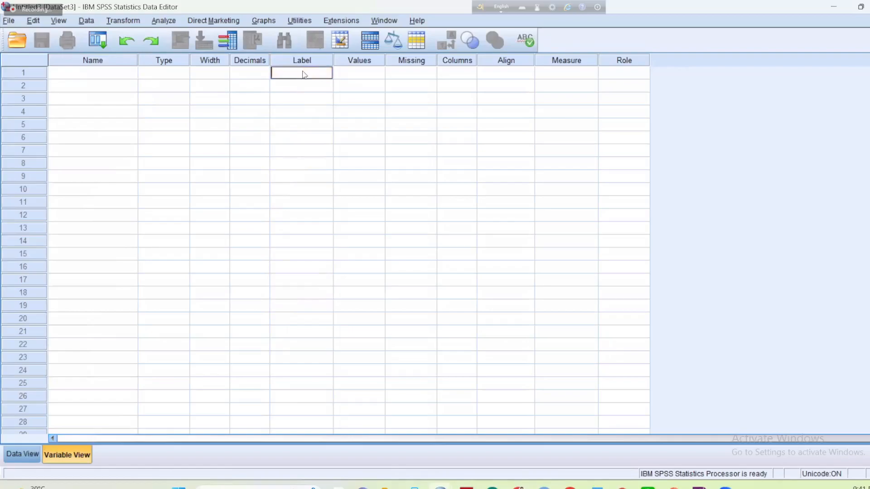
click(86, 78)
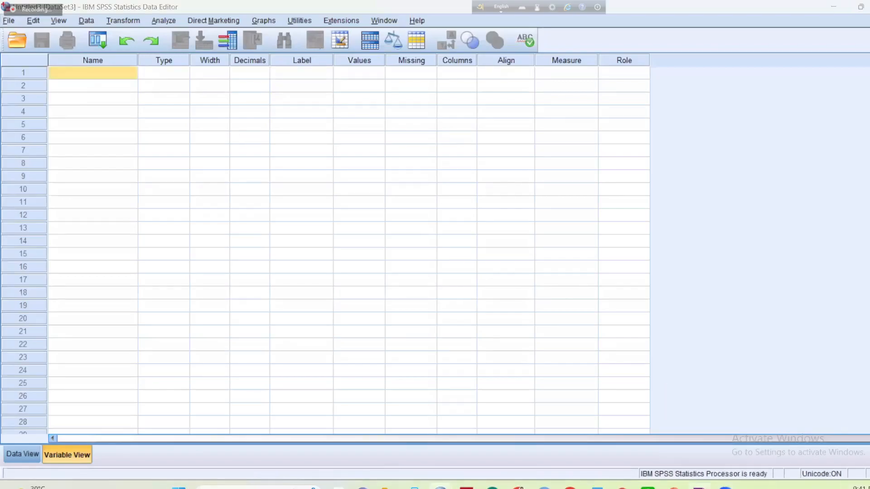
Check the variable definitions in the Real Estate Data PDF and define the first SPSS variable with the name y
key(alt+Tab)
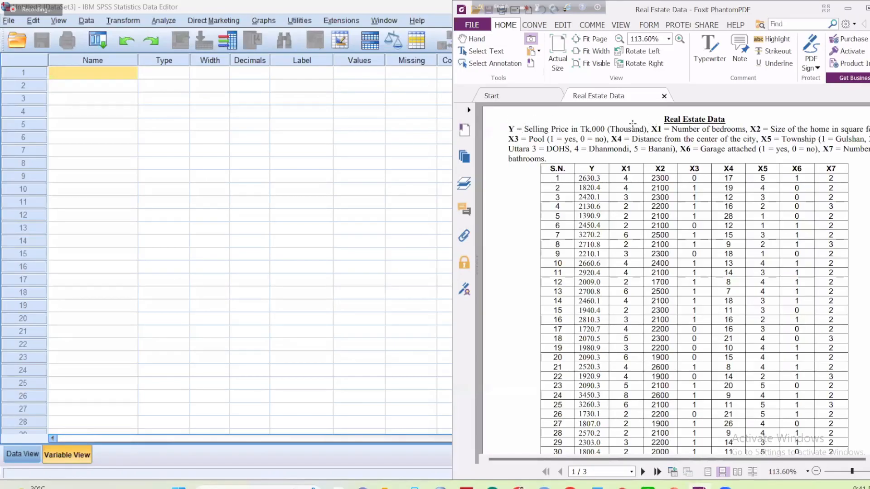
click(115, 74)
click(117, 74)
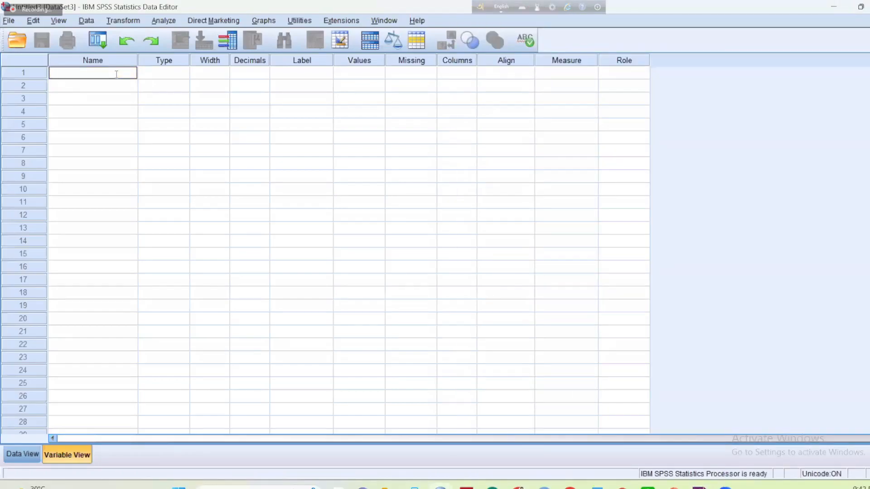
text(y)
click(109, 123)
click(71, 74)
click(72, 84)
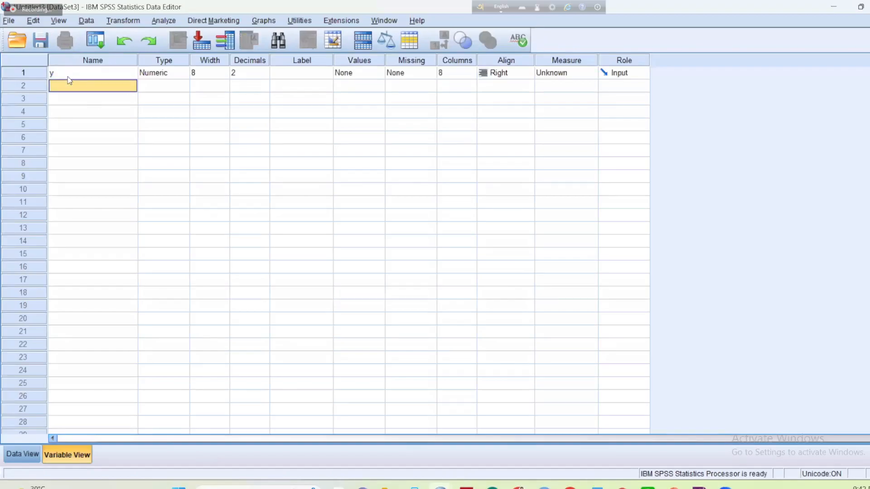
click(68, 76)
click(75, 99)
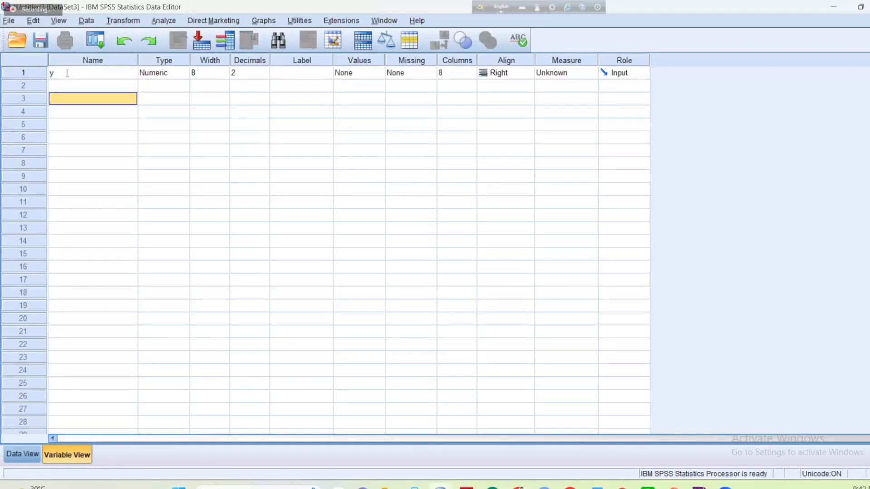
Try to rename the first variable, y, using a name that contains a space
double_click(67, 69)
click(199, 99)
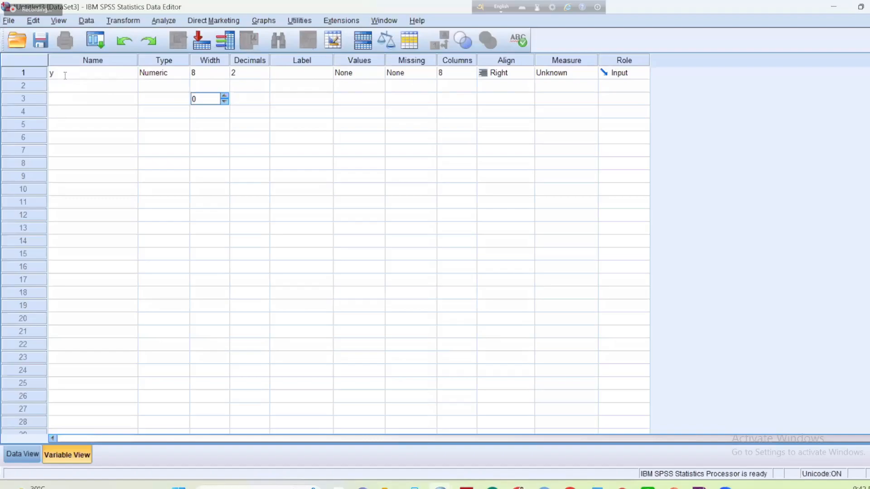
click(50, 73)
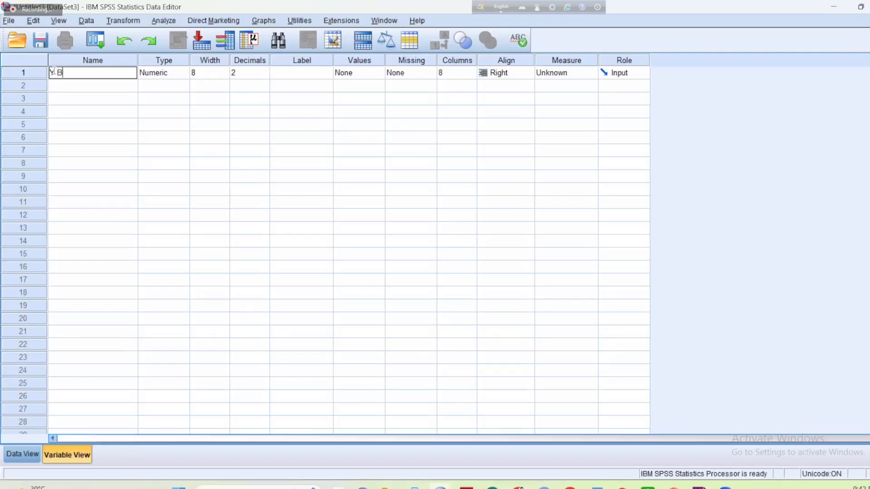
text(F)
click(78, 116)
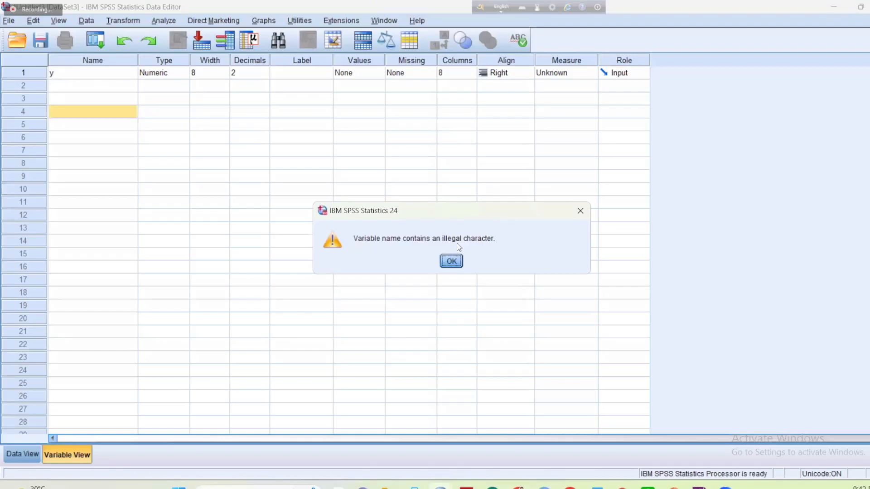
click(580, 211)
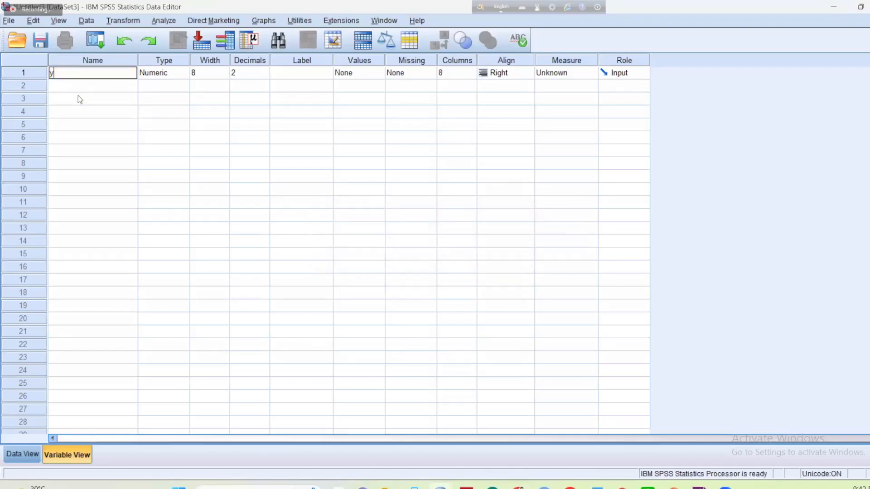
Rename the first variable as y_f, joining the two parts with an underscore
click(75, 150)
double_click(68, 74)
text(_b)
key(BackSpace)
text(f)
click(204, 255)
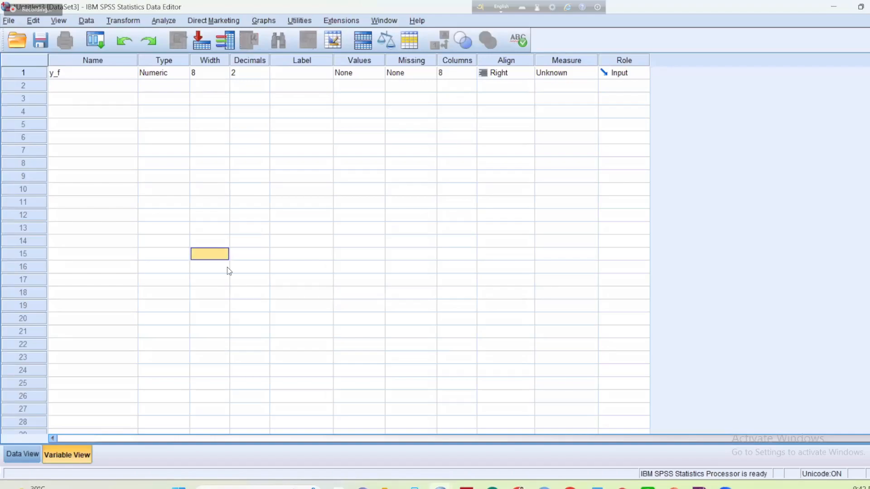
Rename the first variable as y@ and extend the name with a trailing underscore to y@_
click(70, 77)
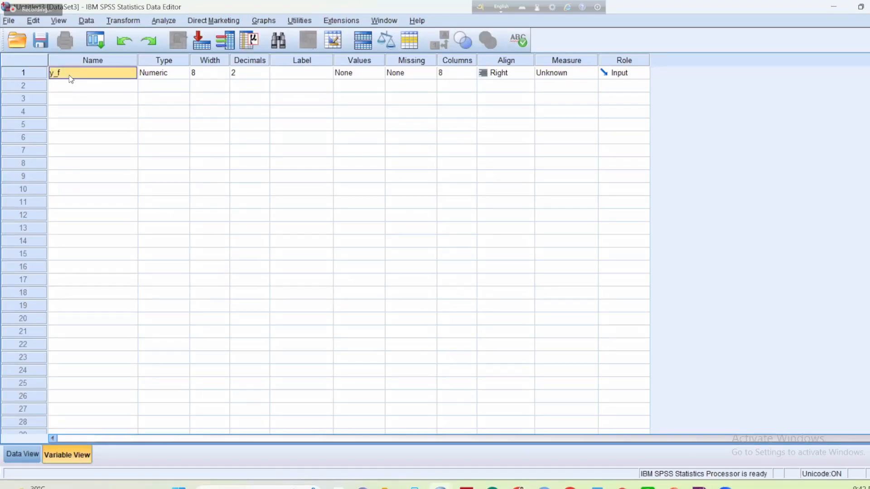
double_click(69, 75)
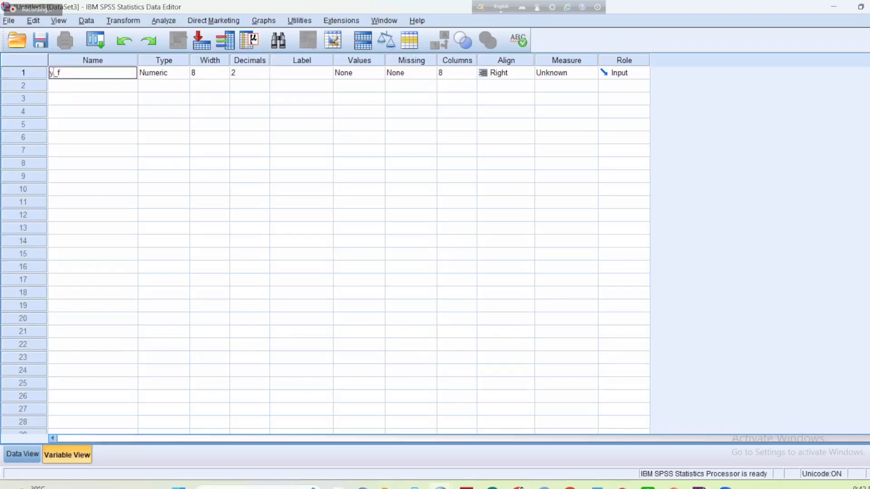
double_click(54, 73)
text(@)
click(151, 162)
double_click(65, 72)
text(_)
click(68, 101)
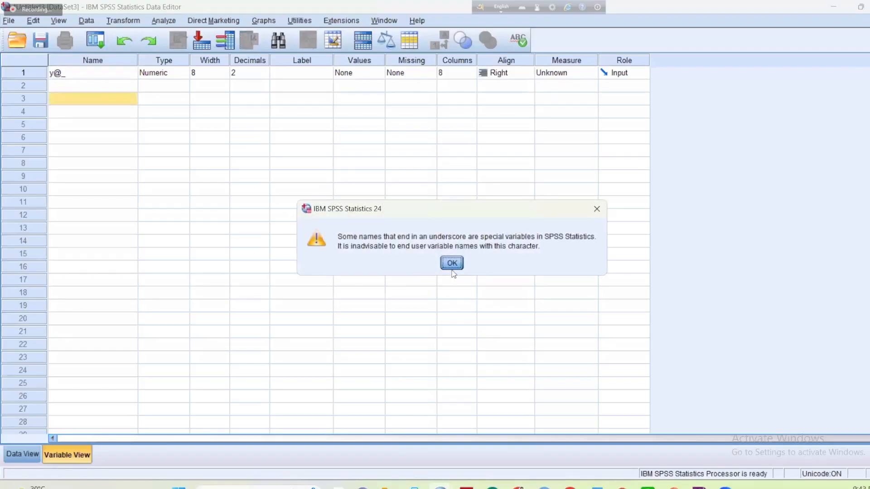
click(597, 209)
Extend the first variable's name with digits so that it reads y@_123455
double_click(91, 69)
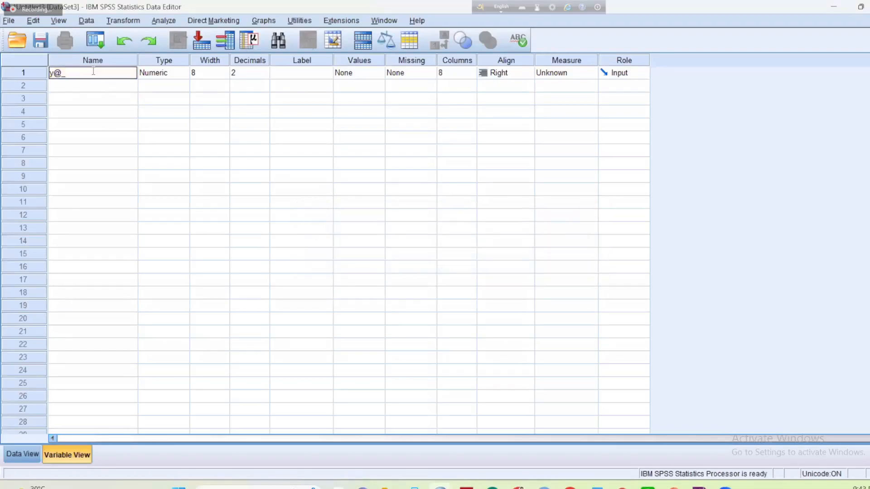
text(123455)
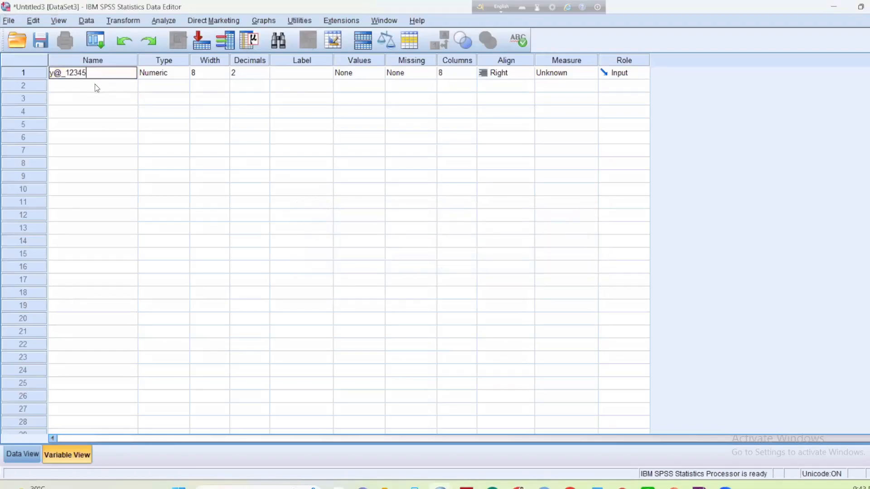
click(127, 124)
Try adding another special character inside the name y@_123455, and shorten the name back to y
double_click(77, 73)
click(71, 73)
click(129, 112)
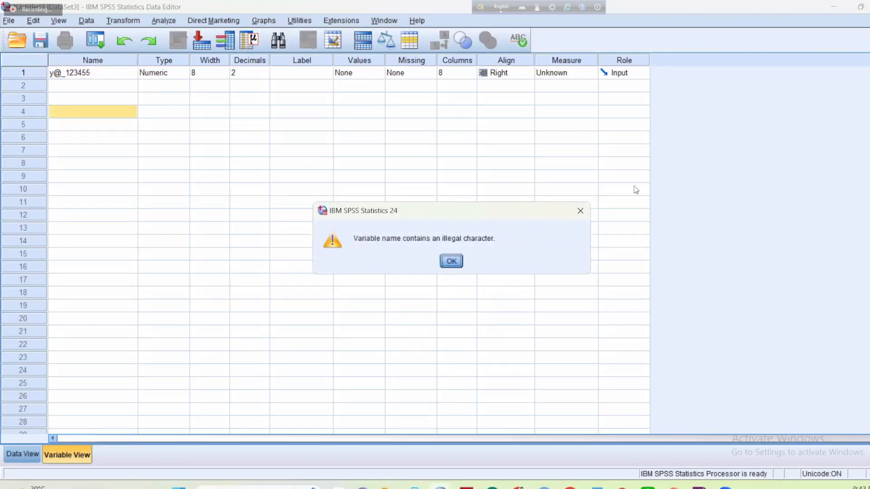
click(580, 211)
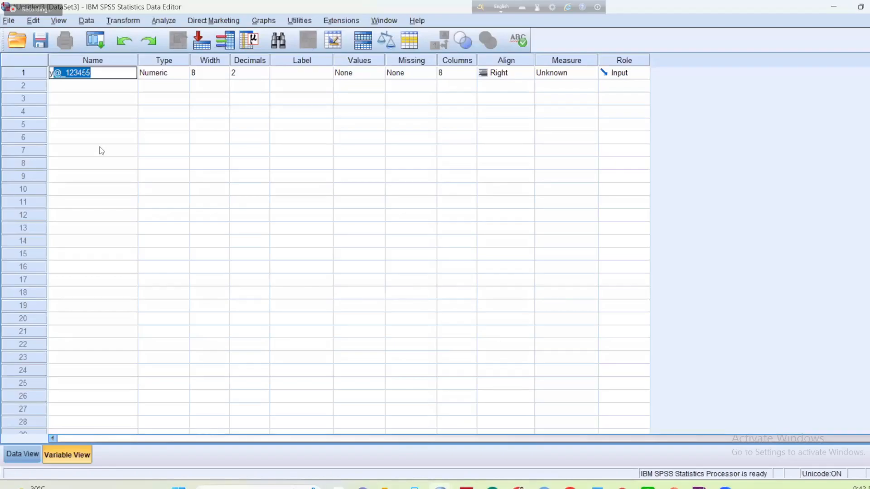
key(BackSpace)
click(102, 151)
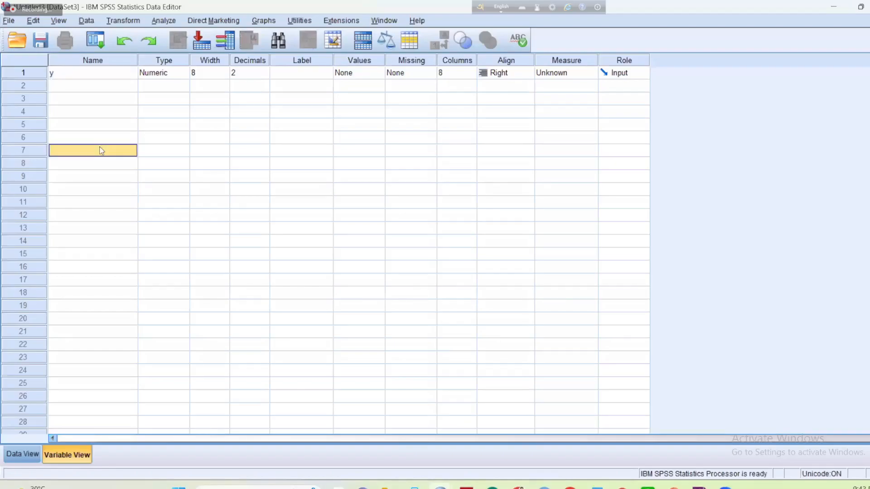
Enter Selling Price as the label of the variable y
click(59, 74)
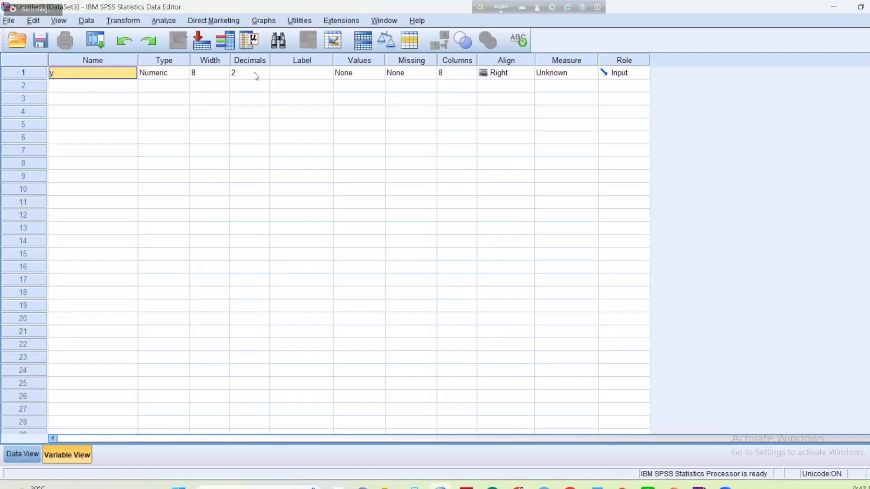
click(309, 74)
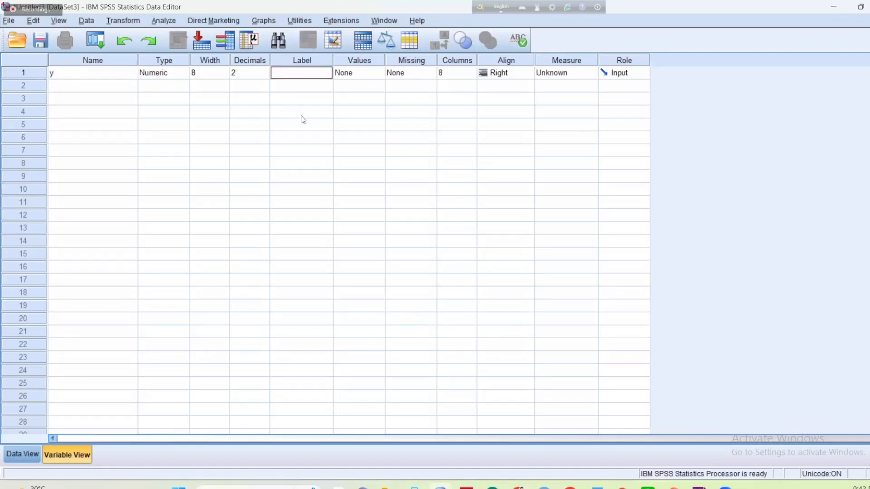
text(Se)
text(lling Pri)
text(vce)
key(BackSpace)
key(BackSpace)
key(BackSpace)
key(BackSpace)
text(ce)
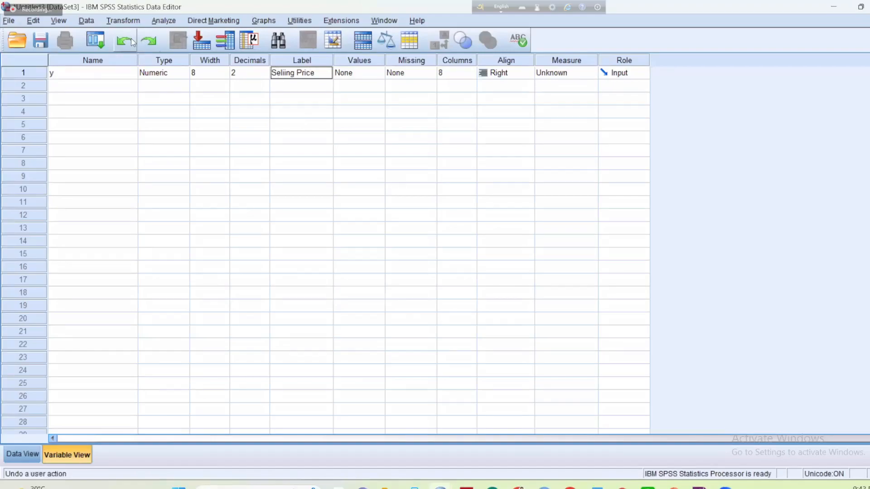
Compare the name and label entries of the variable y in Variable View
click(130, 75)
click(298, 76)
click(102, 76)
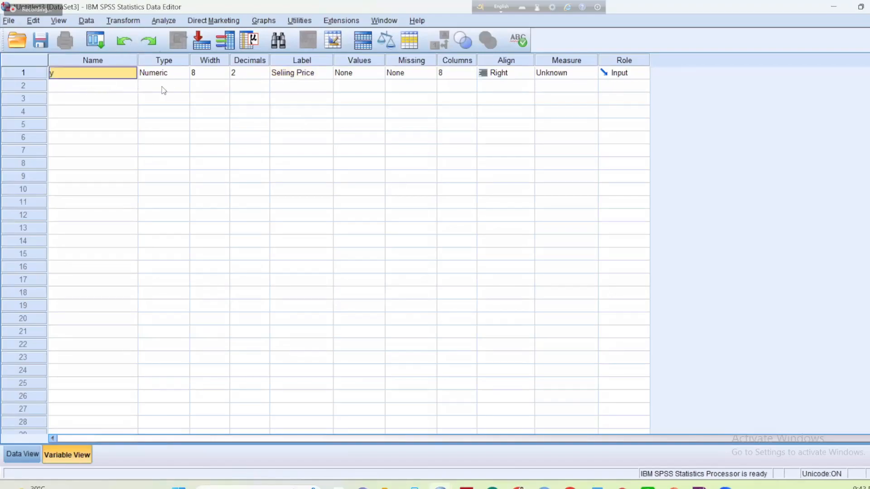
click(281, 78)
click(115, 78)
click(304, 80)
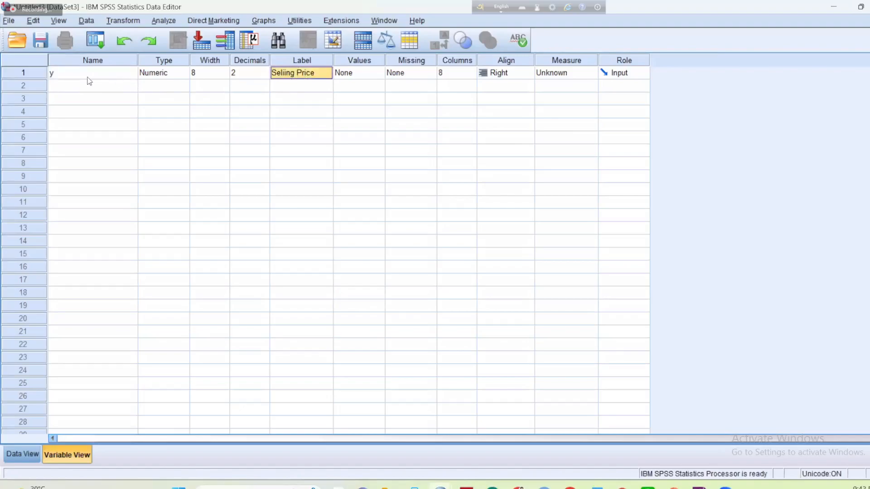
click(92, 81)
click(304, 78)
key(Down)
key(Down)
key(Down)
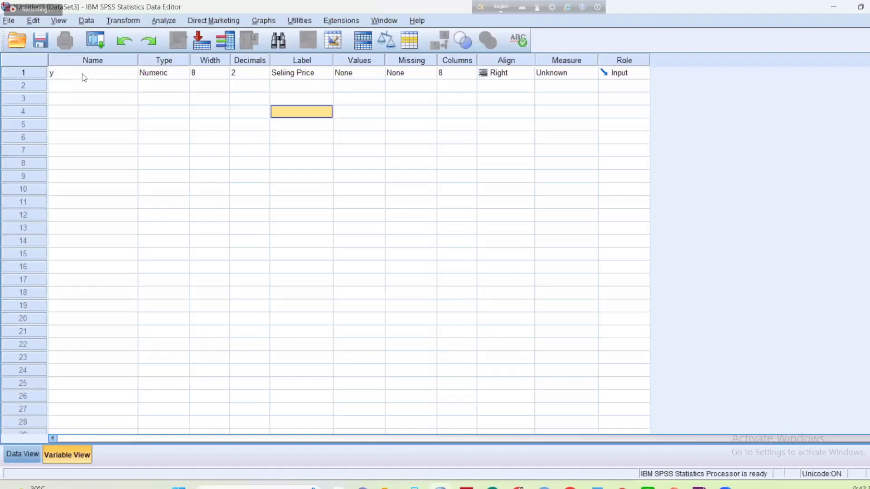
key(Up)
key(Up)
key(Up)
key(Left)
key(Left)
key(Left)
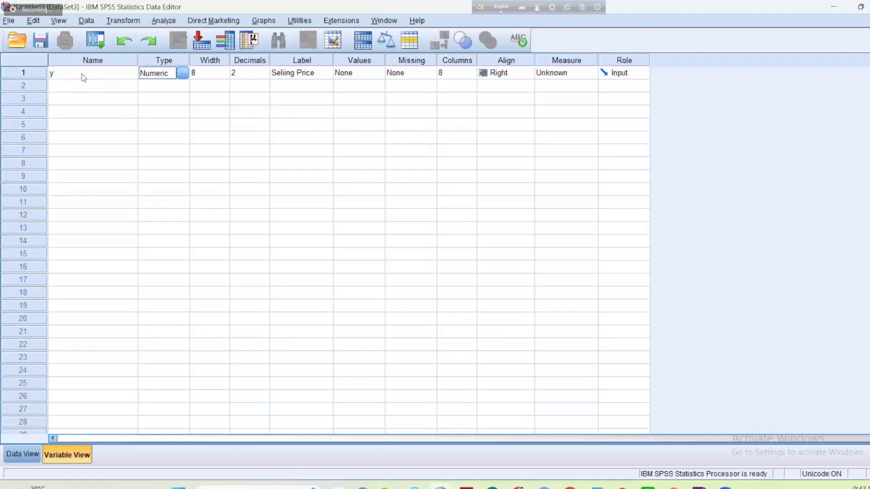
key(Left)
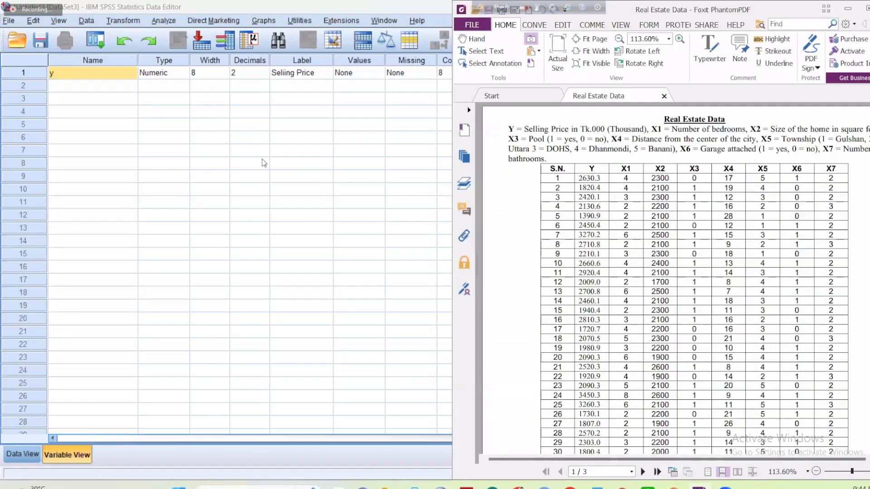
Examine the variable type options for y, including its numeric width and decimal places
key(ctrl+a)
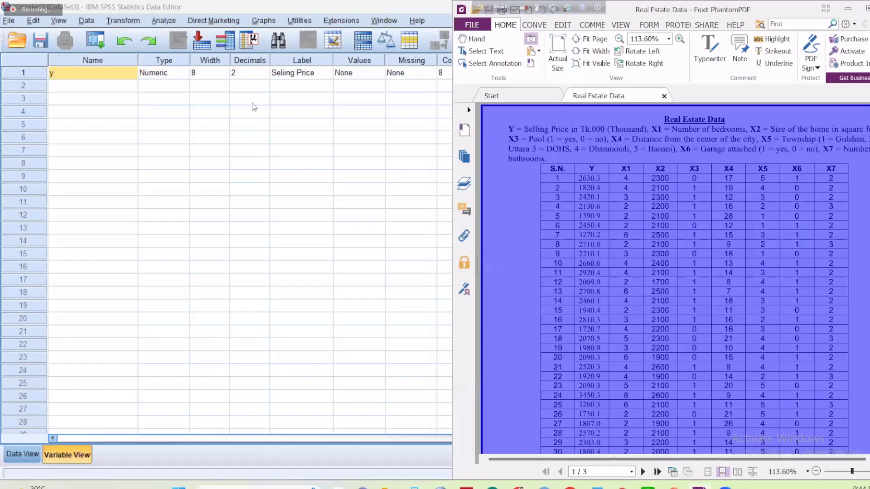
click(173, 74)
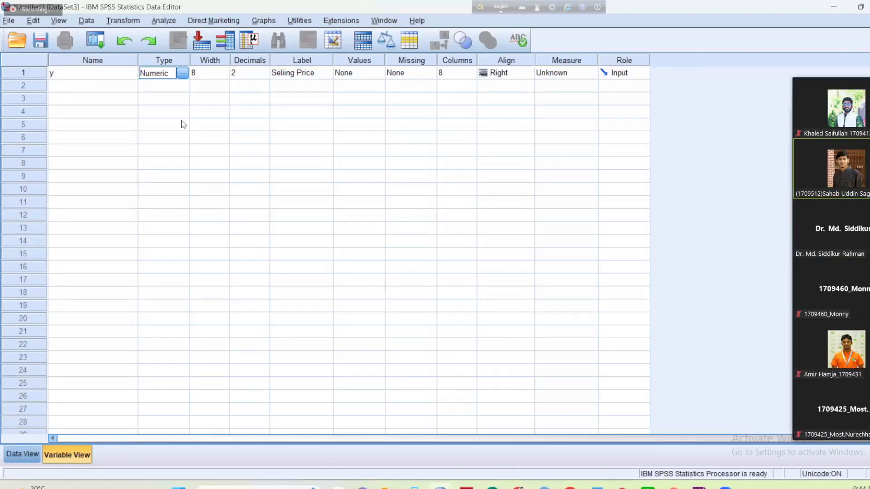
click(181, 74)
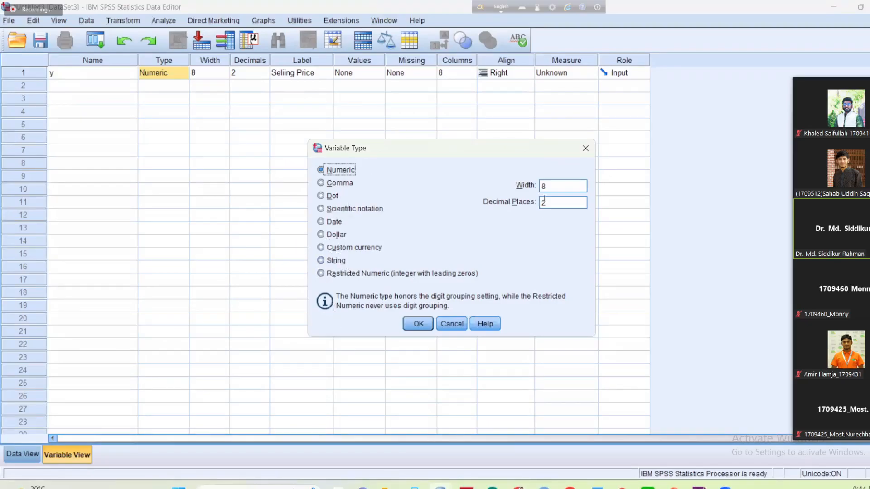
click(585, 150)
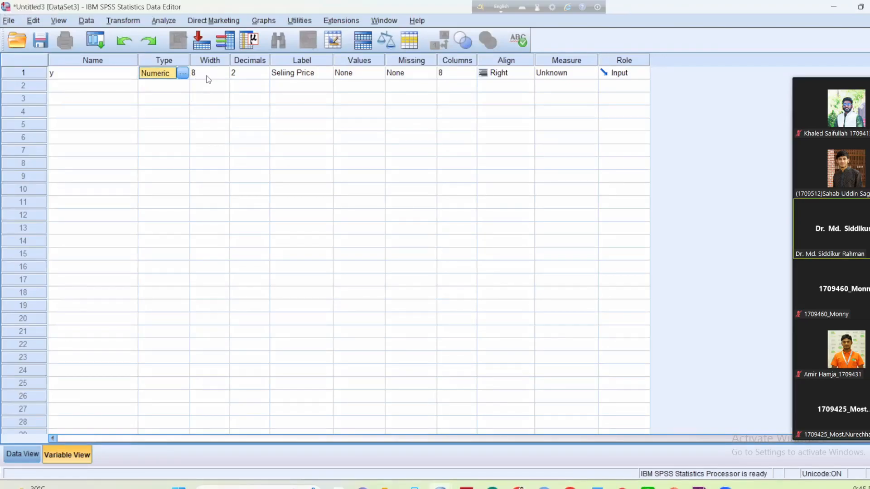
Check the decimals setting of y against the Y column values in the Real Estate Data PDF
click(236, 74)
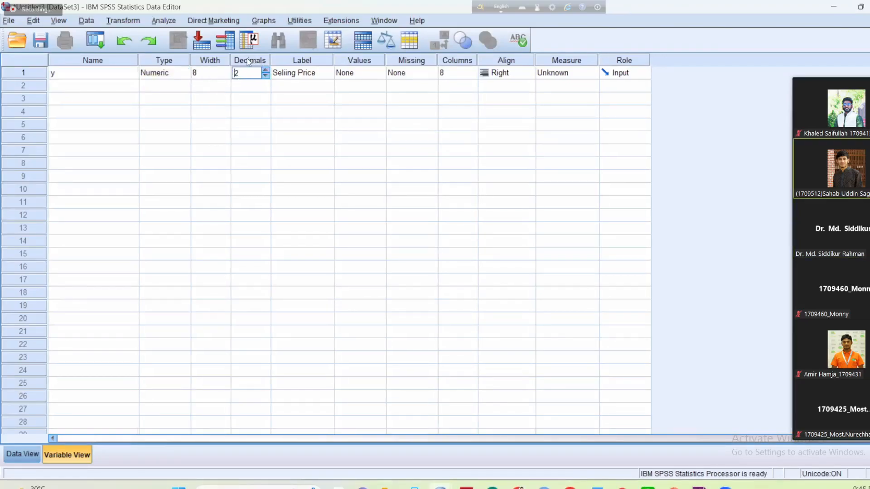
drag(236, 72, 254, 72)
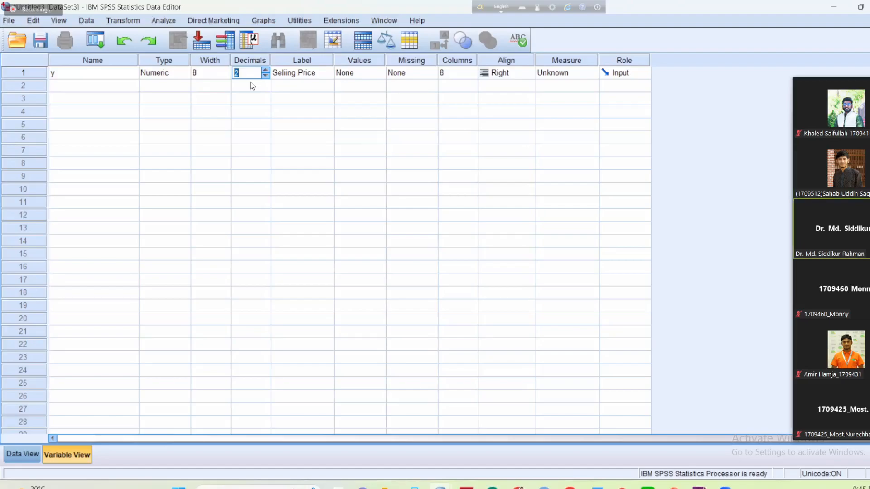
click(93, 74)
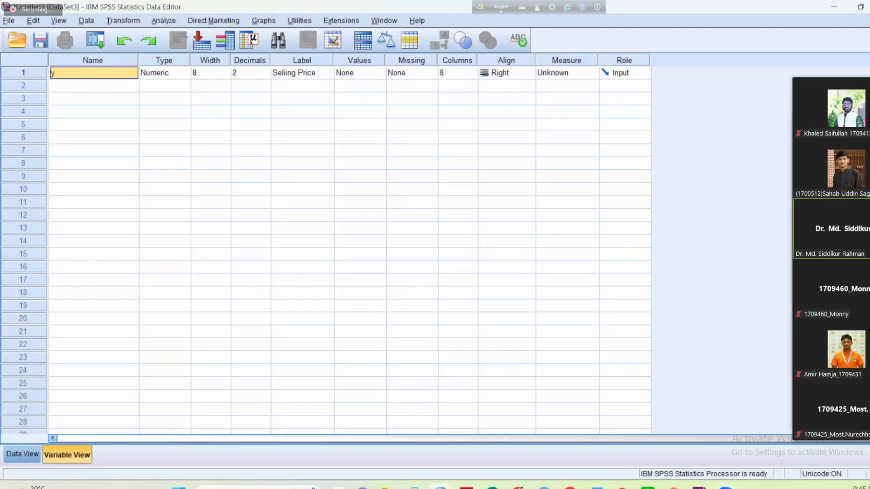
click(699, 487)
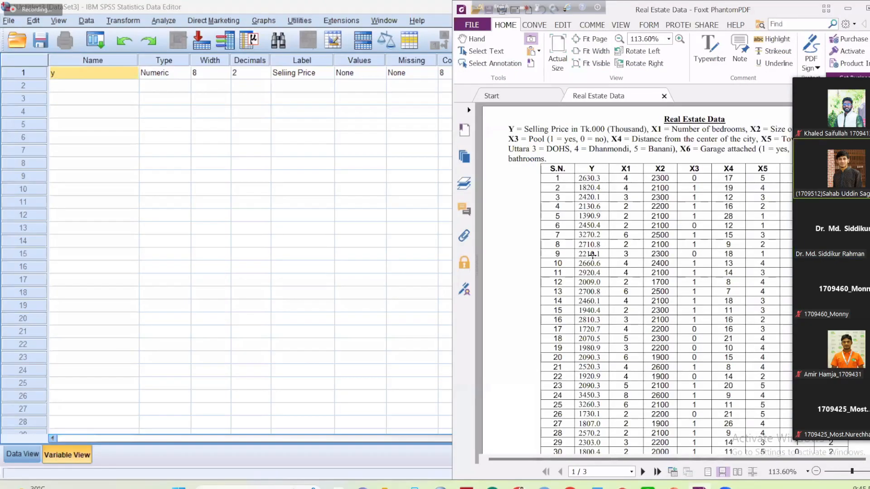
scroll(592, 255, down, 5)
scroll(593, 255, down, 15)
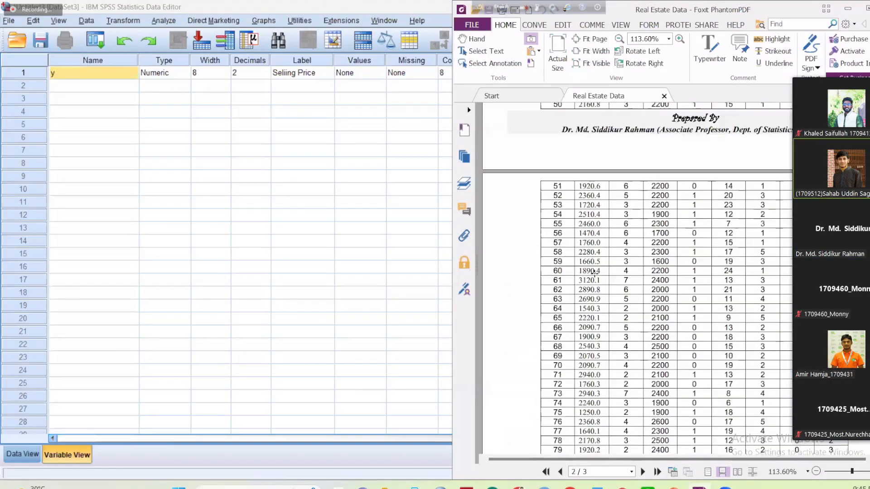
scroll(594, 273, up, 18)
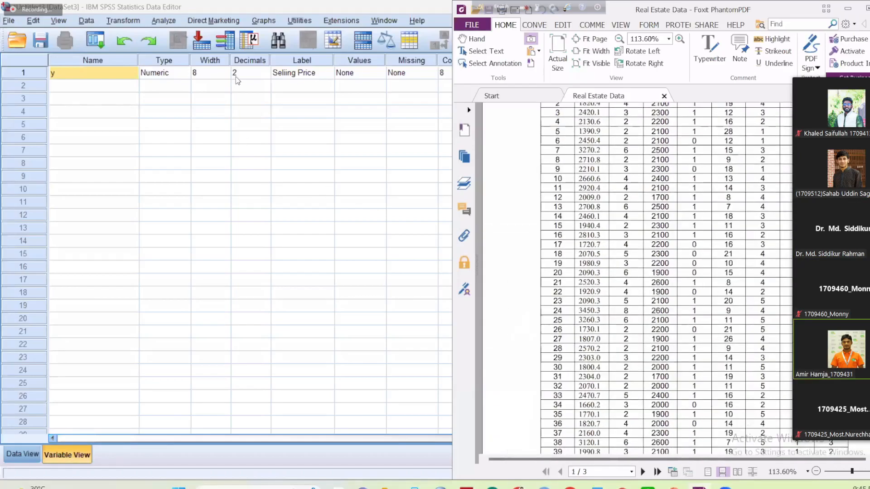
Set the number of decimals for the variable y to 1
click(240, 74)
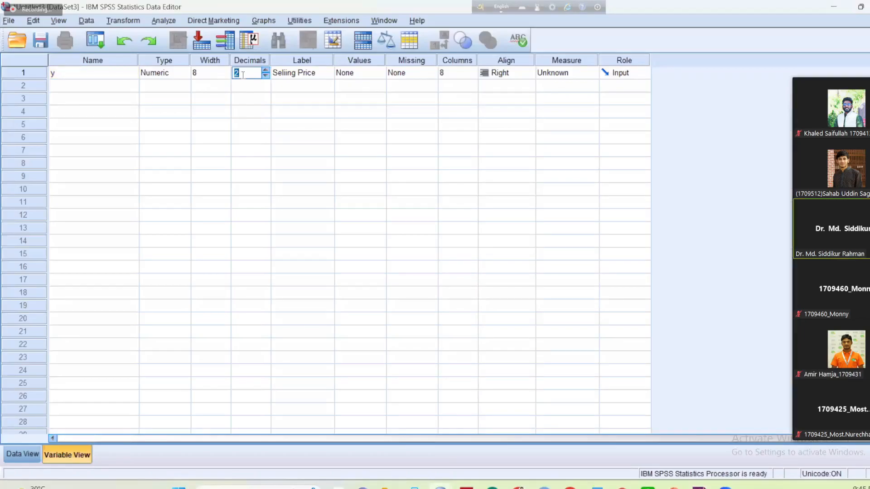
text(1)
click(216, 191)
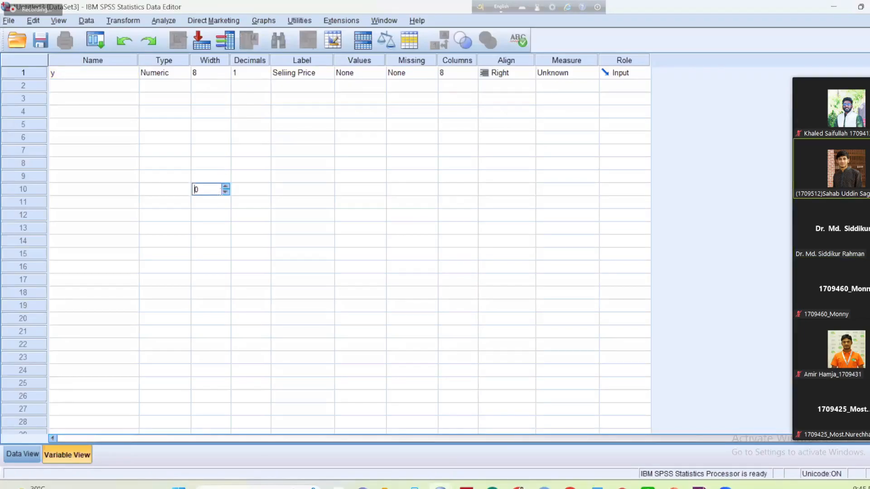
click(247, 75)
click(249, 137)
click(240, 73)
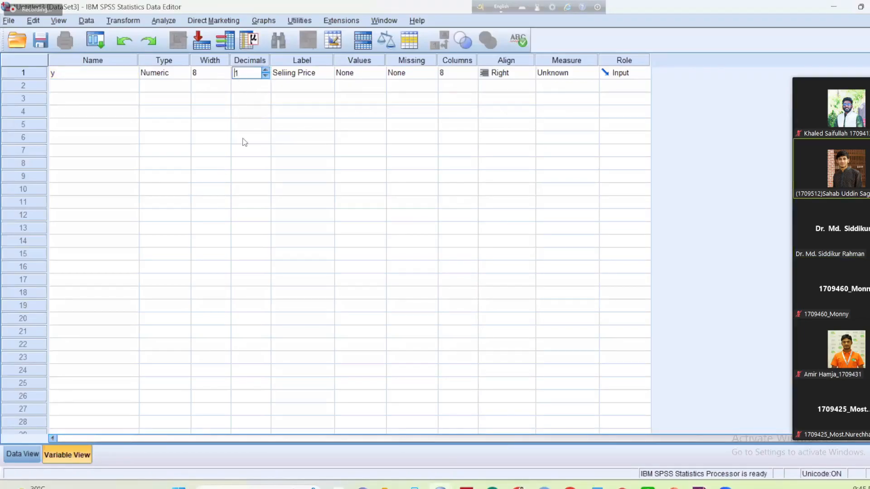
click(244, 139)
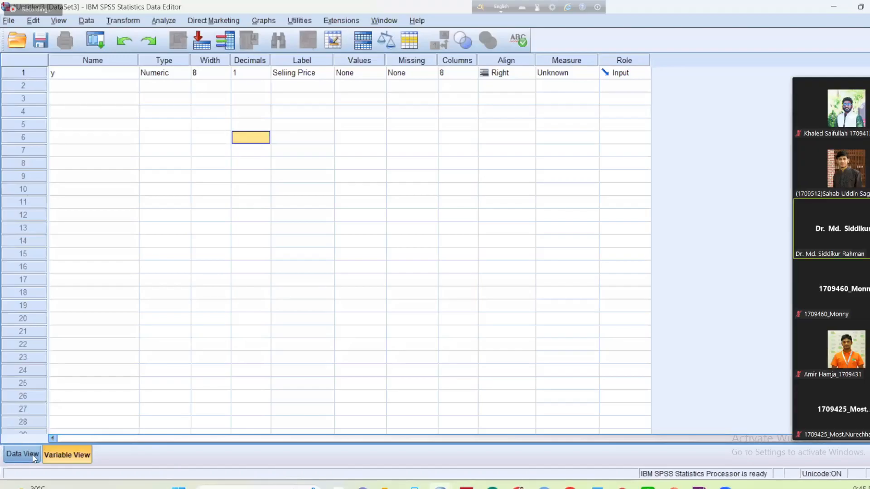
Enter 102 as the first value of the variable y in Data View
double_click(32, 78)
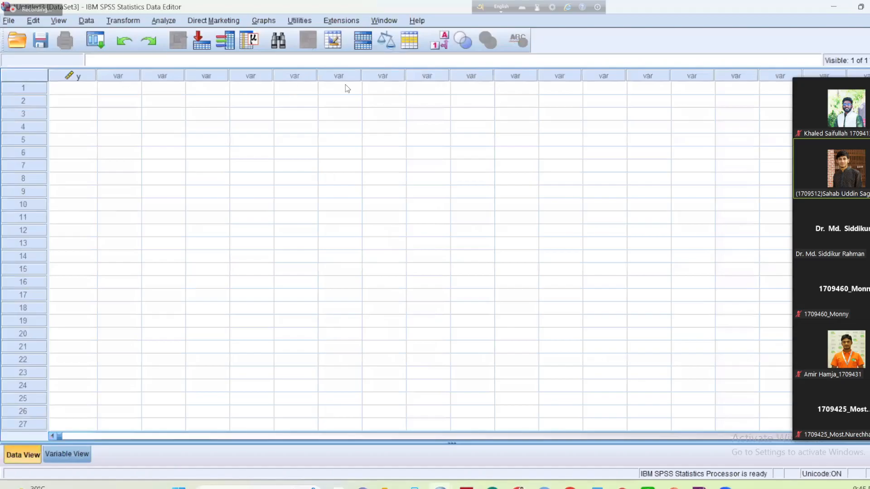
click(84, 89)
text(102)
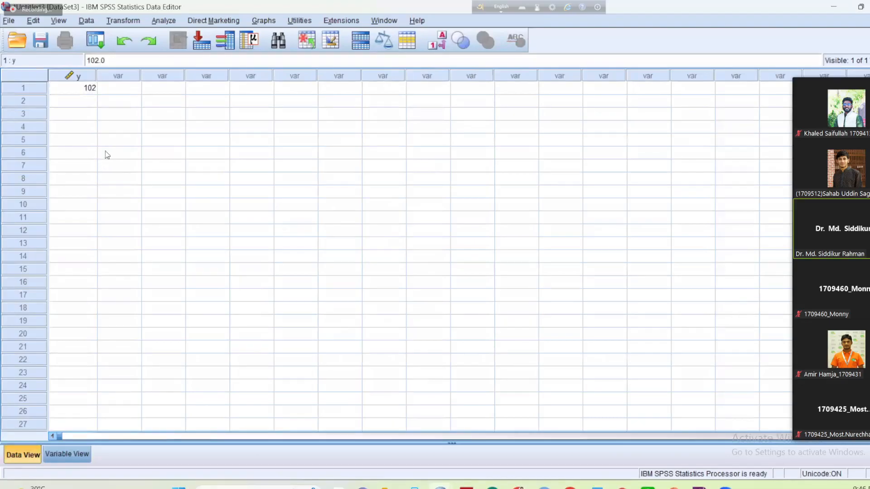
click(117, 140)
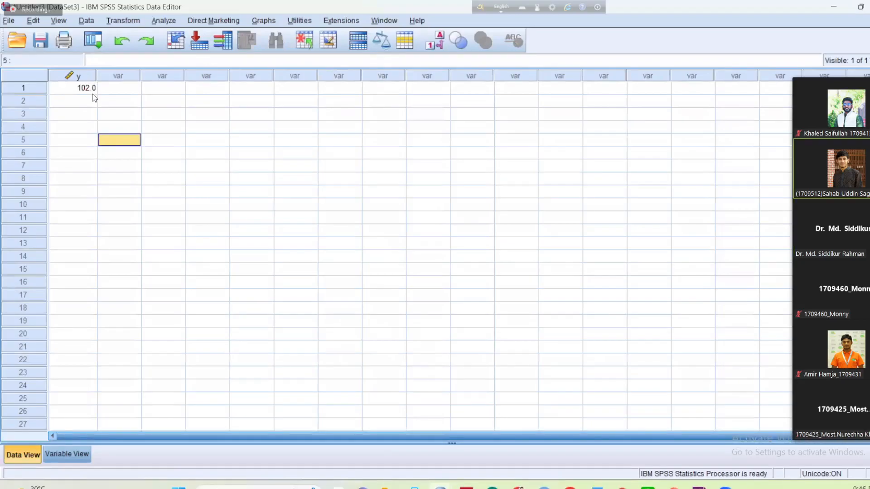
Set the number of decimals for the variable y to 2 in Variable View
click(67, 454)
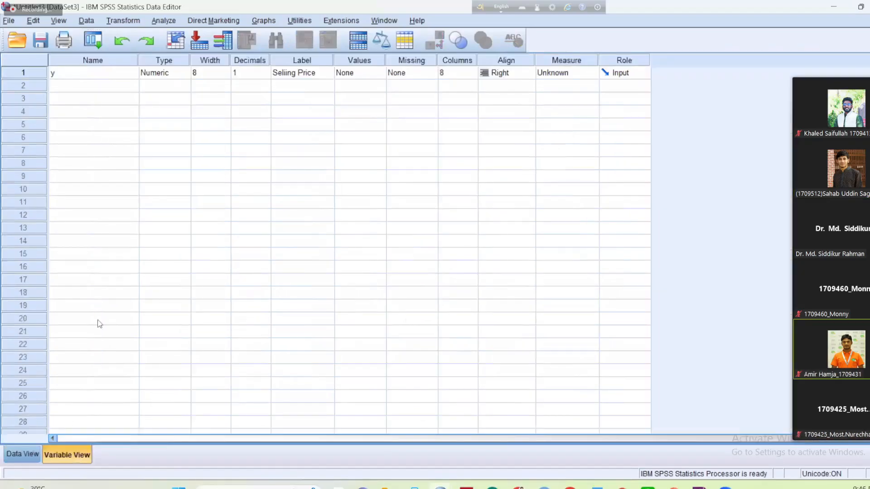
click(233, 73)
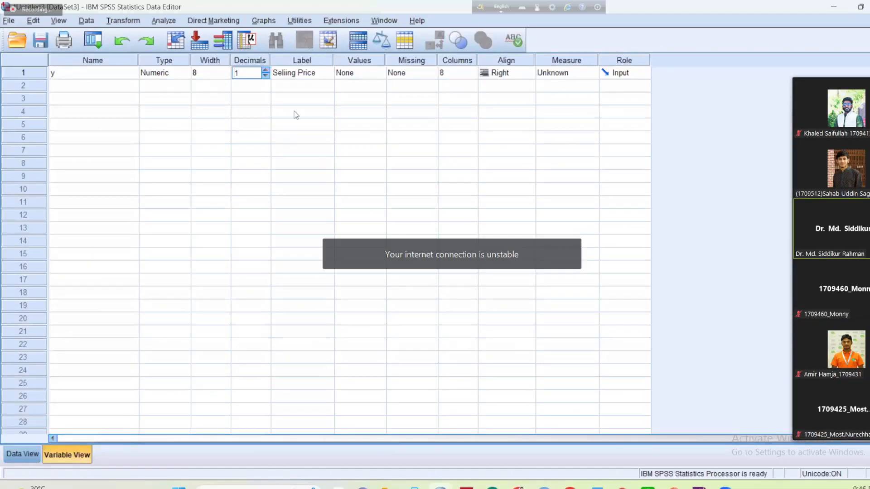
text(2)
click(322, 200)
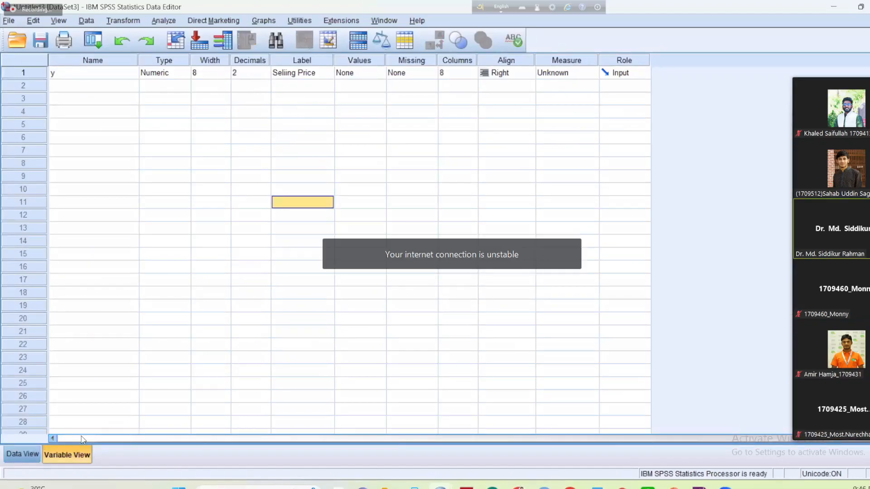
Change the first value of y in Data View to 102.555
click(23, 454)
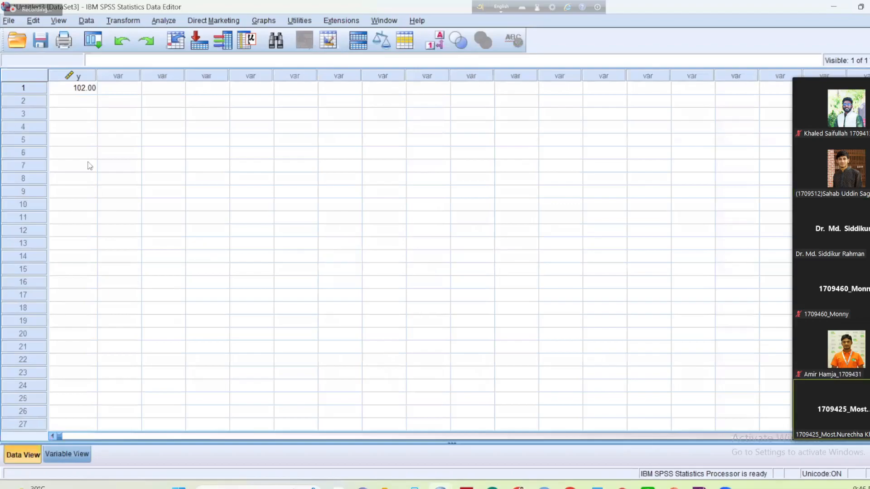
double_click(80, 87)
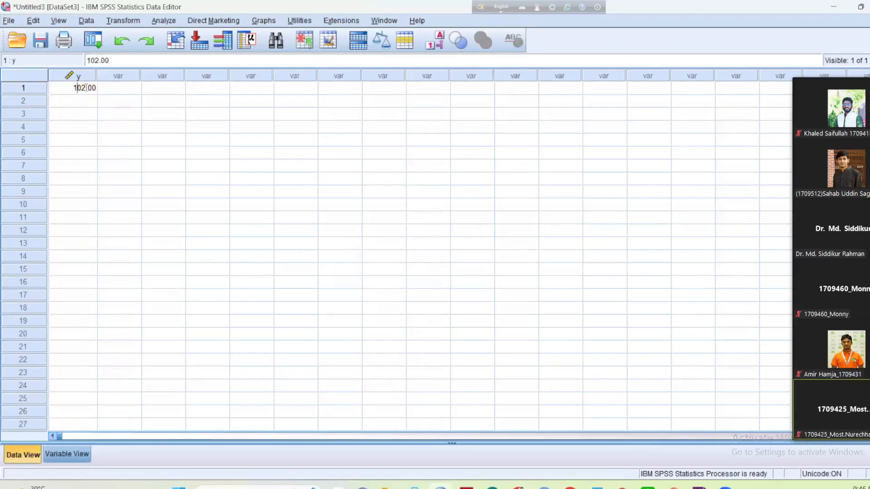
drag(96, 87, 88, 88)
click(93, 87)
text(555)
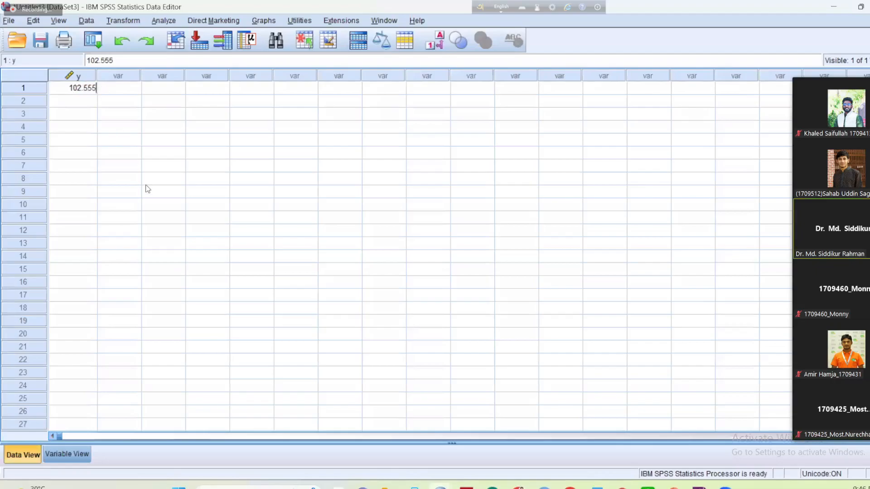
click(147, 181)
double_click(86, 88)
click(93, 105)
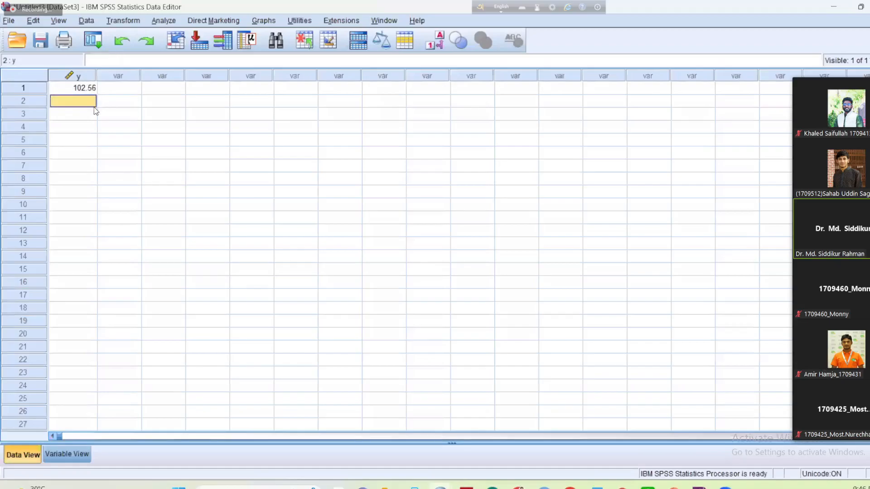
Set the decimals of y back to 1 and check how its first value displays in Data View
click(63, 453)
click(243, 73)
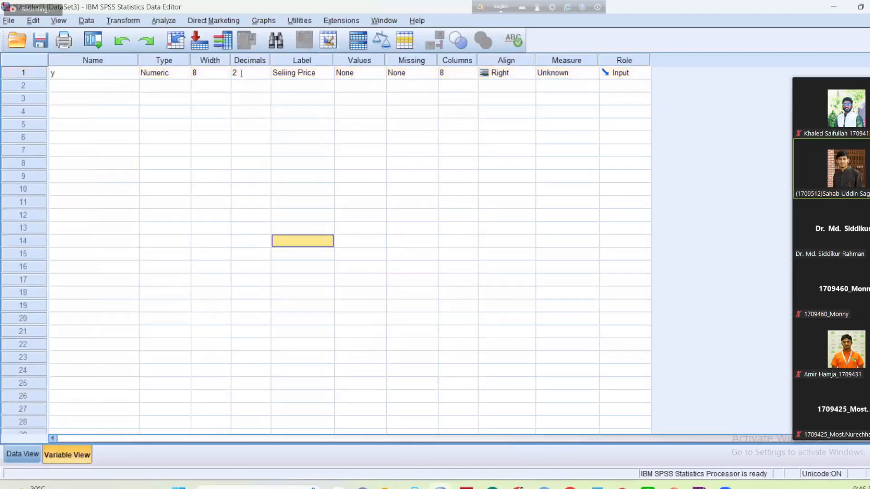
click(256, 150)
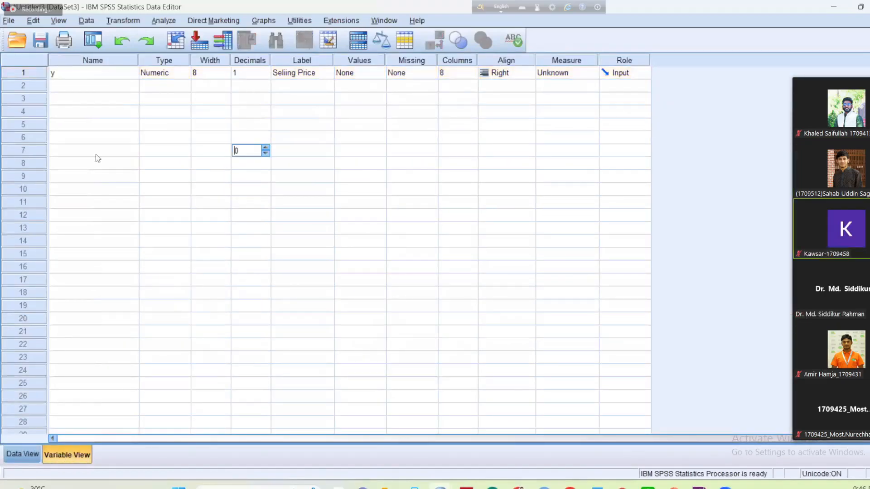
double_click(39, 77)
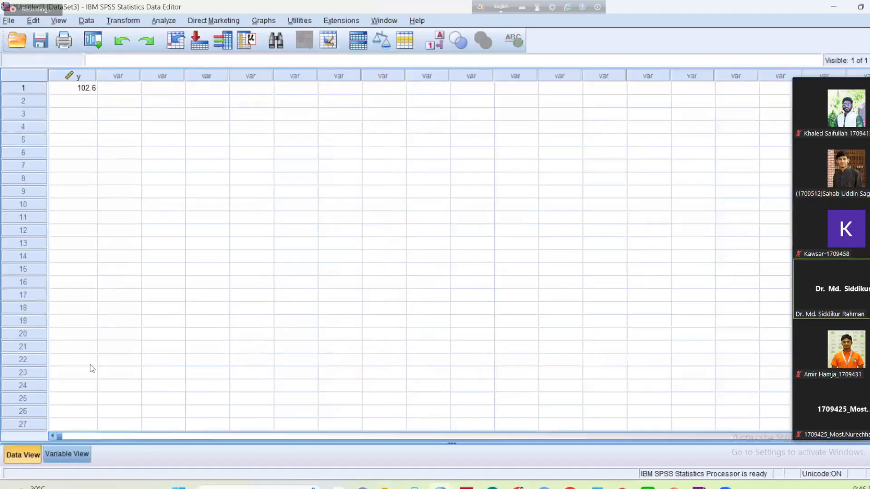
Check the width setting of y in Variable View against its first value in Data View
double_click(92, 75)
click(97, 124)
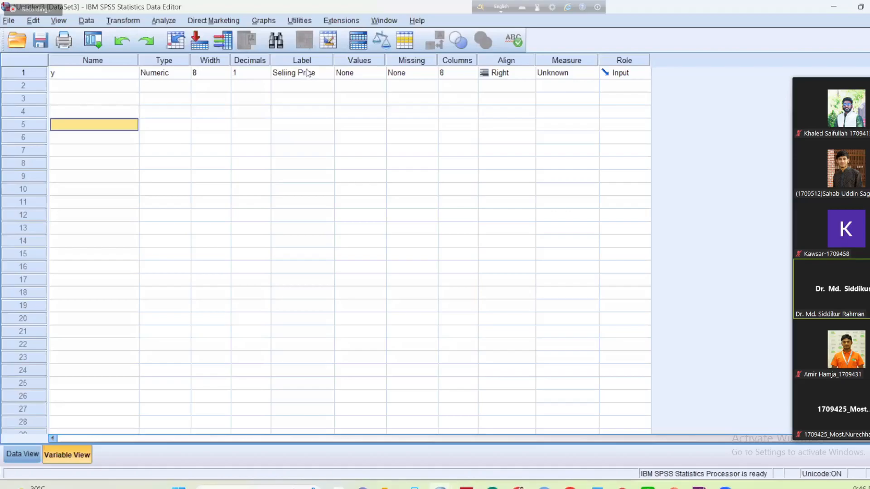
click(195, 73)
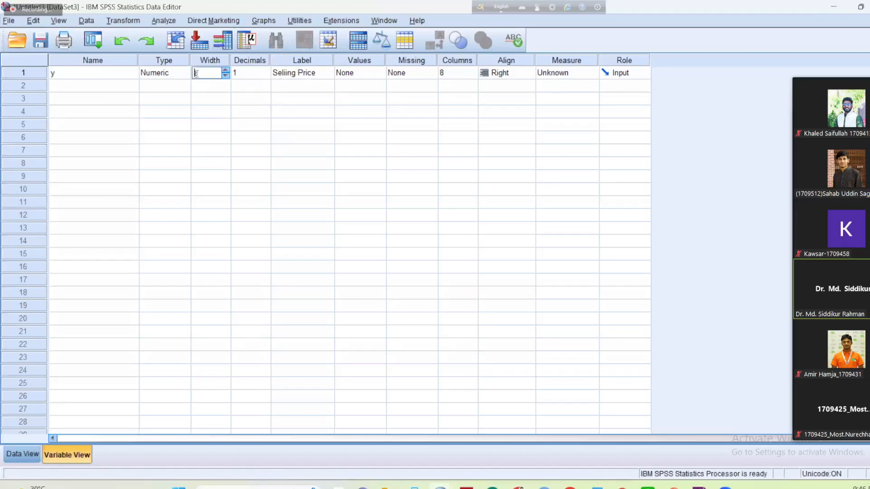
double_click(196, 73)
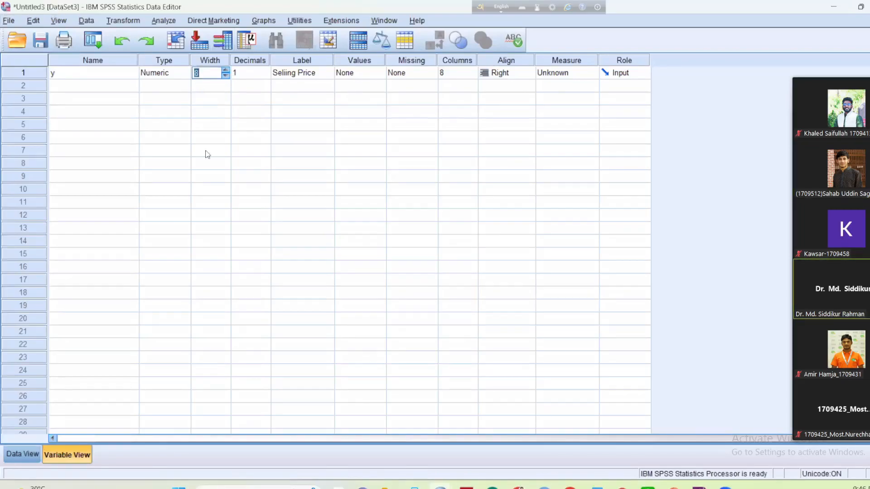
click(32, 455)
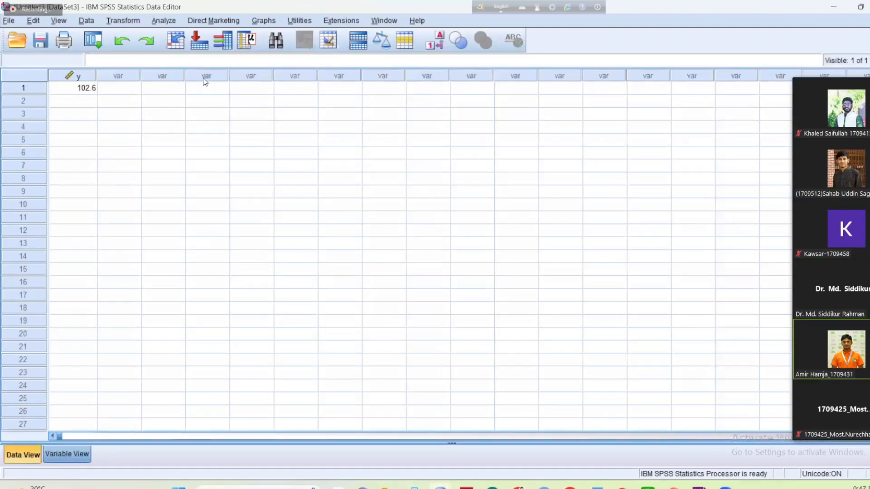
key(ctrl+t)
double_click(187, 139)
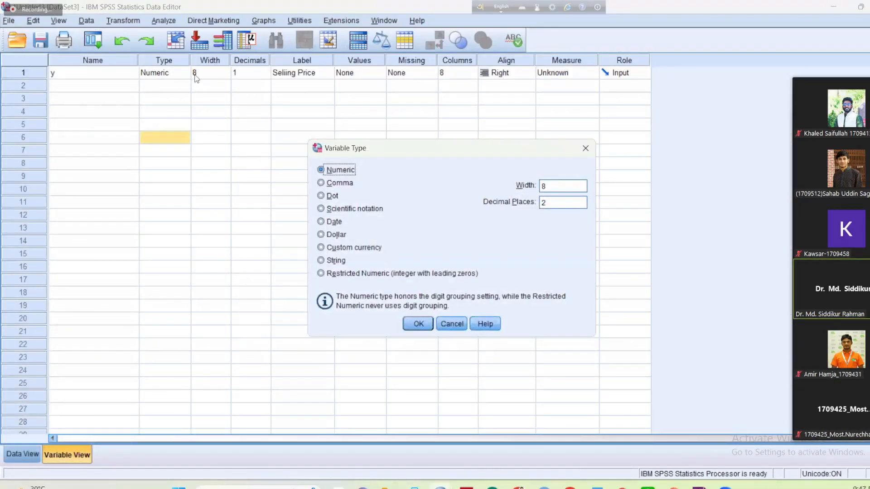
click(585, 149)
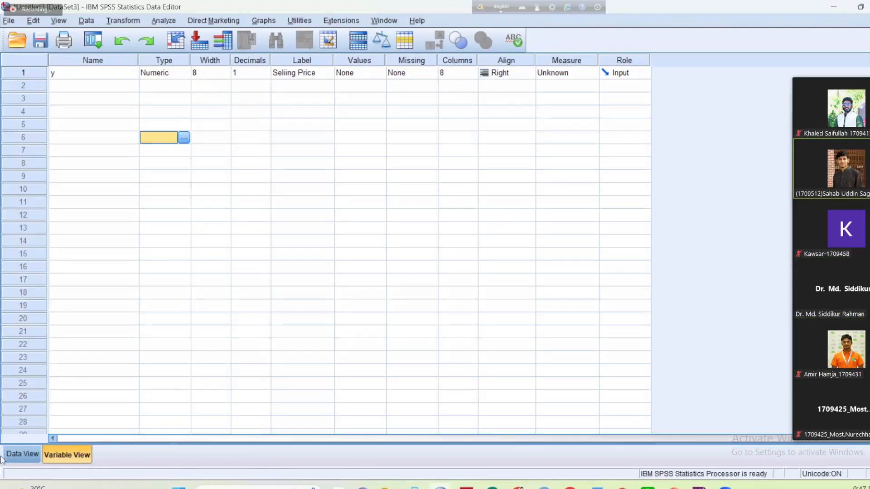
click(23, 454)
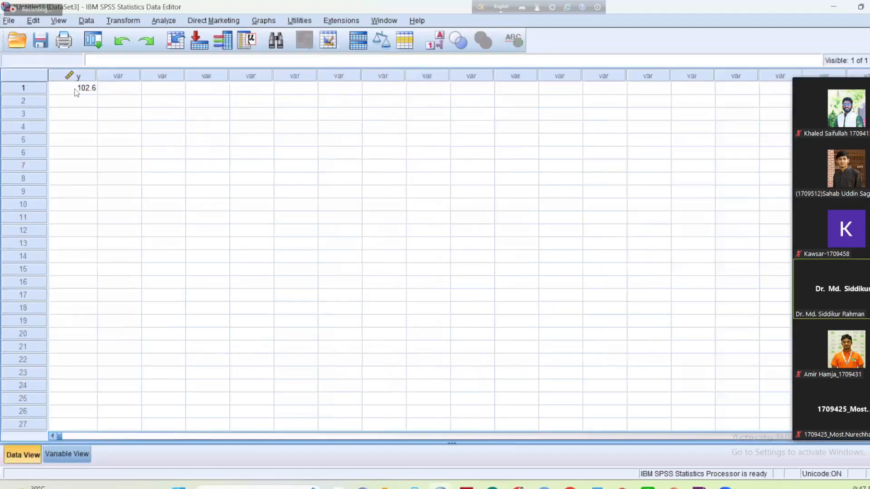
click(68, 455)
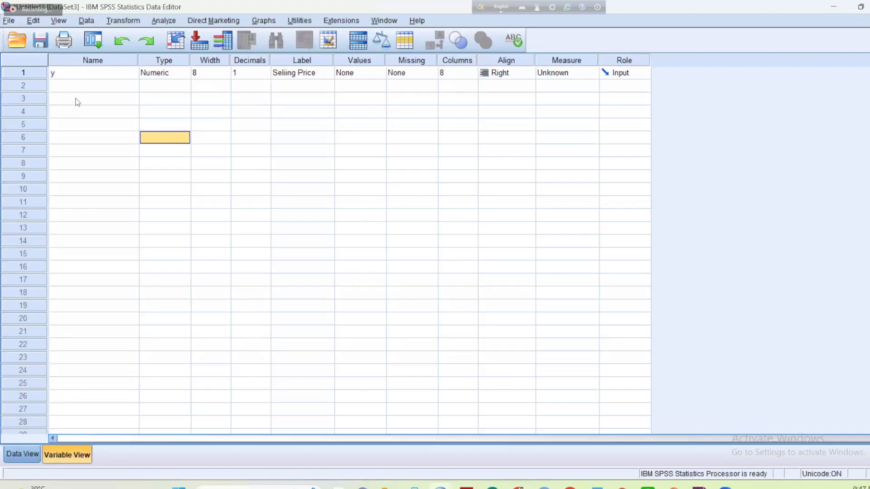
Lengthen the first value of y in Data View to 102.555887885
click(23, 455)
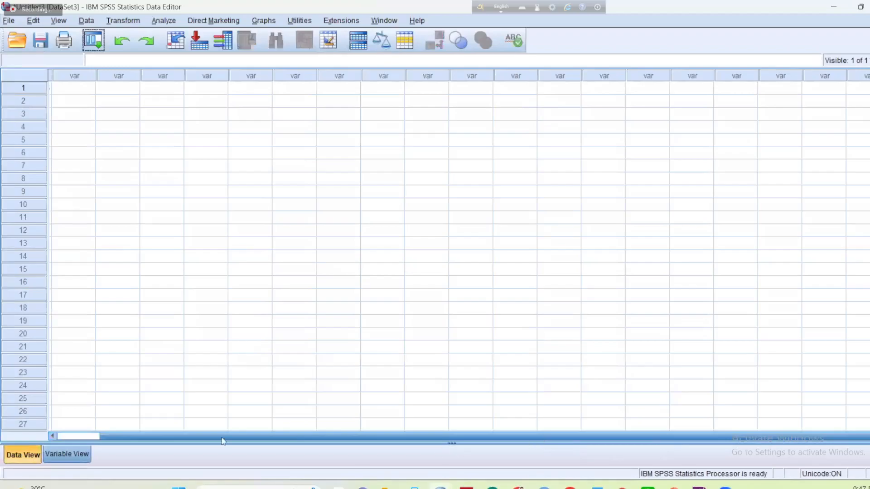
key(ctrl+t)
key(ctrl+t)
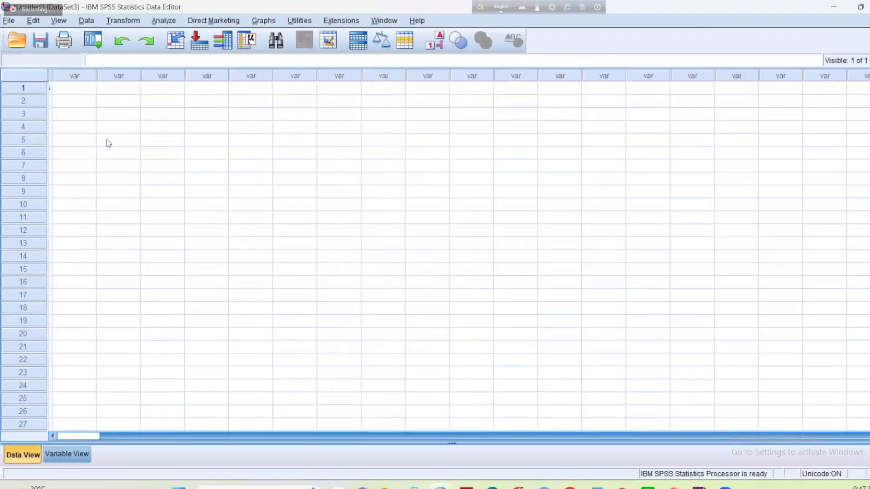
key(F2)
key(Right)
key(Right)
key(Right)
key(Right)
key(Right)
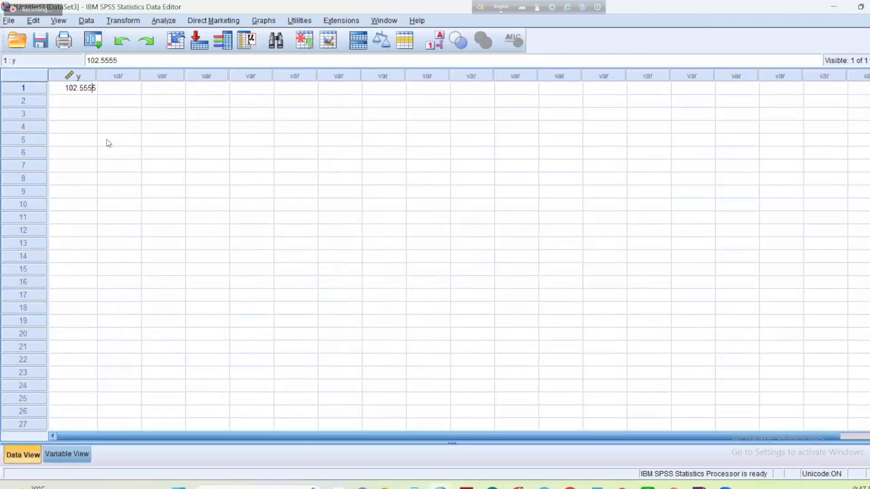
text(8)
text(9768)
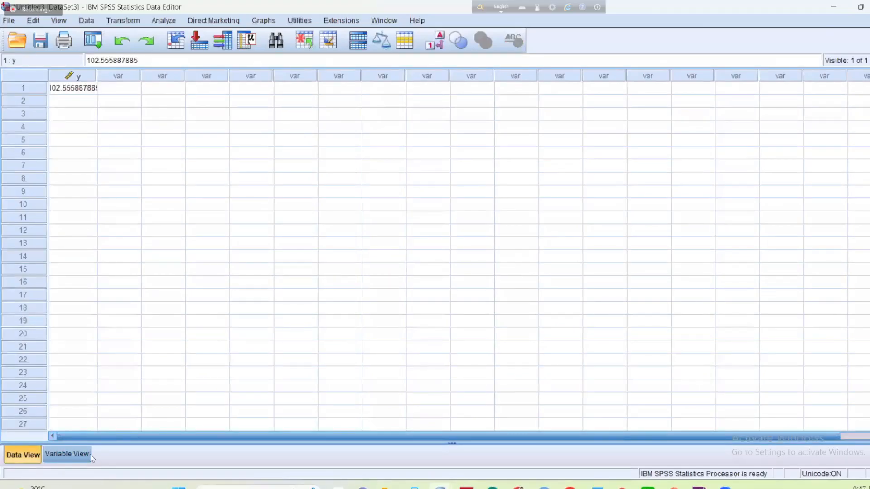
Compare the name, type and values attributes of the variable y in Variable View
click(67, 455)
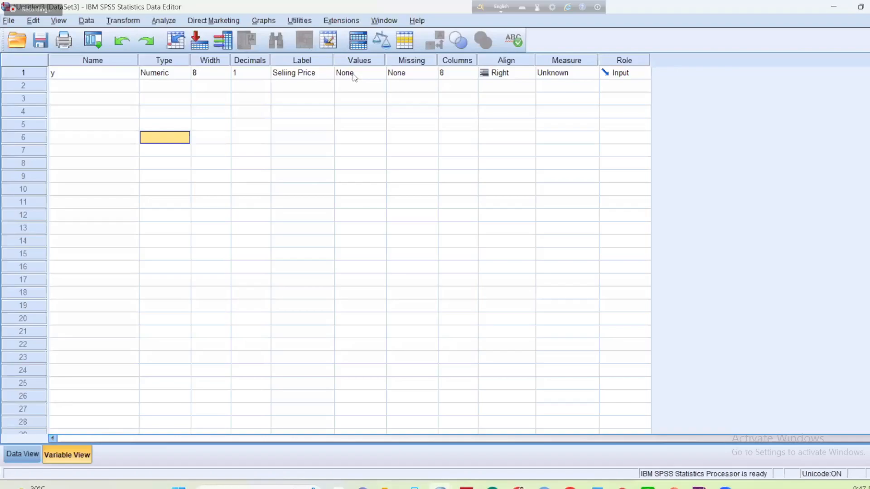
click(367, 76)
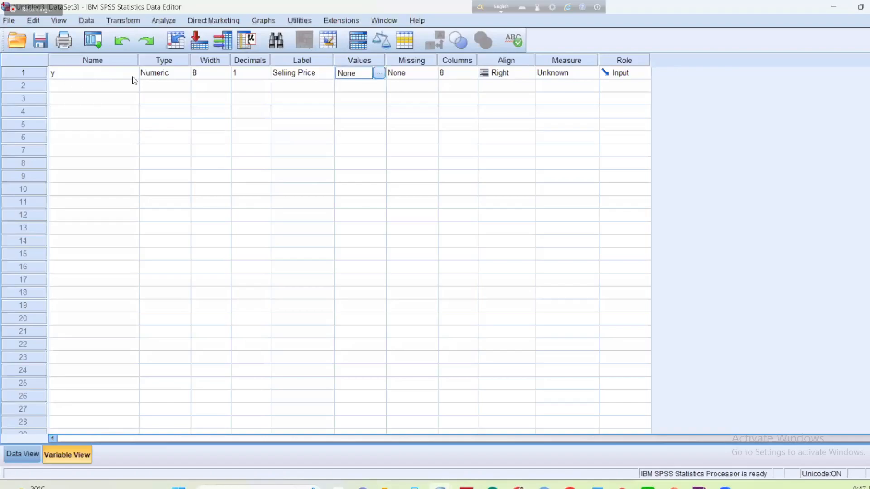
click(91, 76)
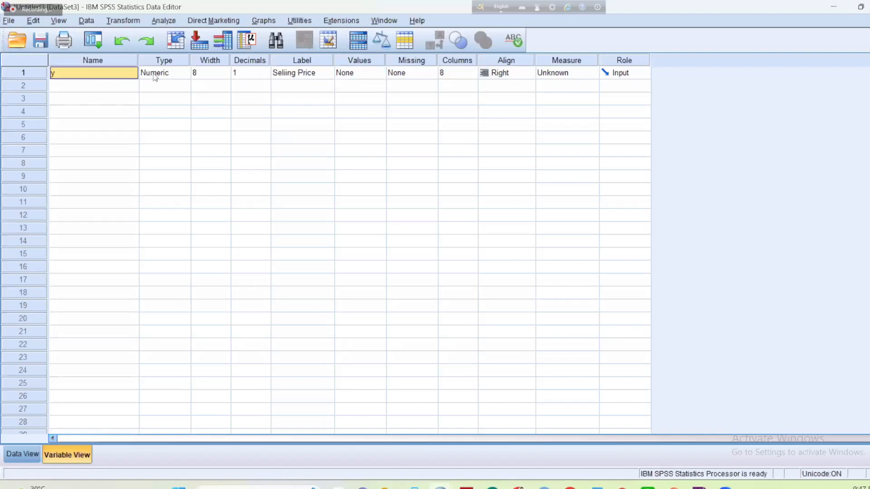
click(152, 78)
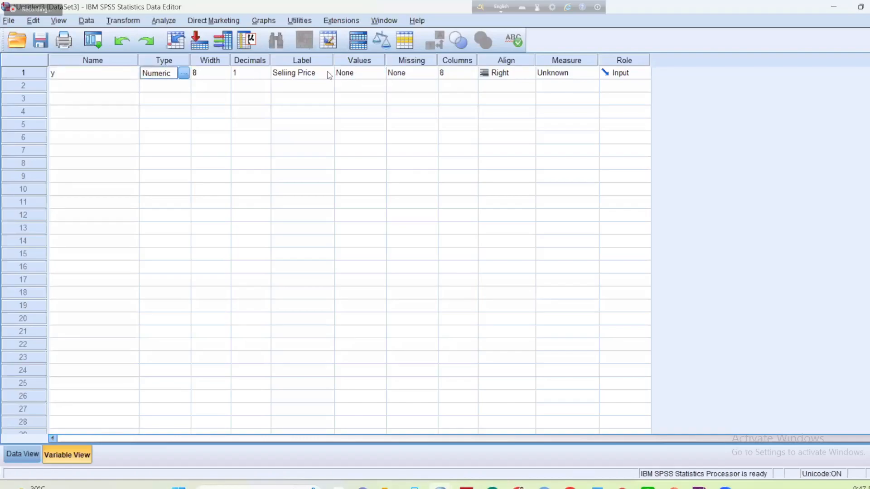
click(342, 75)
key(Left)
key(Left)
key(Left)
key(Left)
key(Left)
key(Right)
click(343, 75)
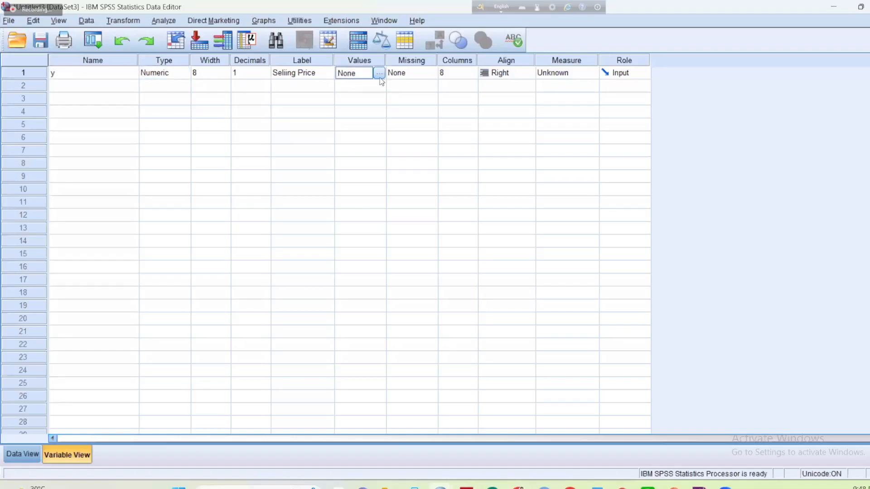
Examine the Value Labels dialog for y and leave it without adding any labels
click(380, 79)
click(379, 74)
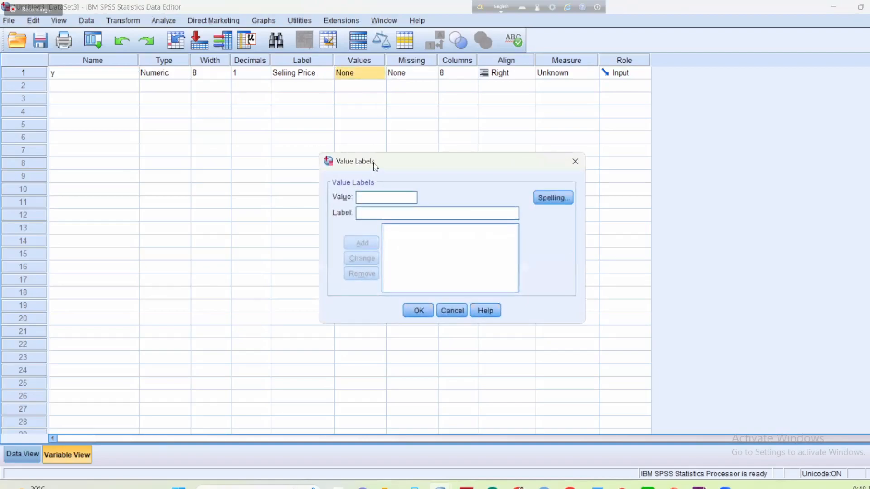
click(575, 162)
click(574, 163)
Compare the name of y with its values setting and review its empty Value Labels dialog again
click(111, 77)
click(356, 77)
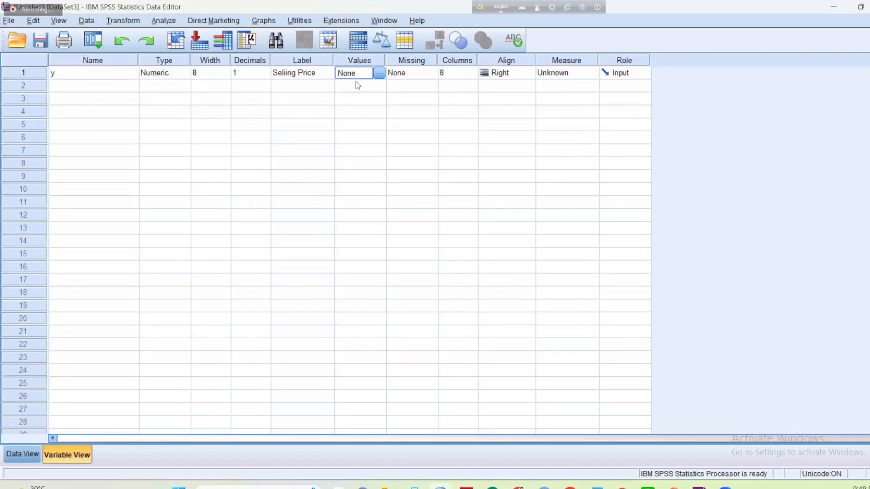
click(96, 75)
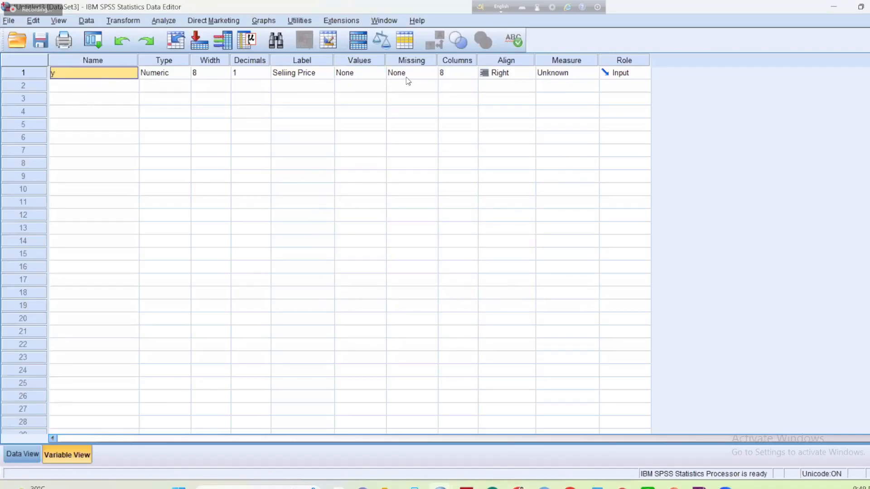
click(342, 74)
click(113, 75)
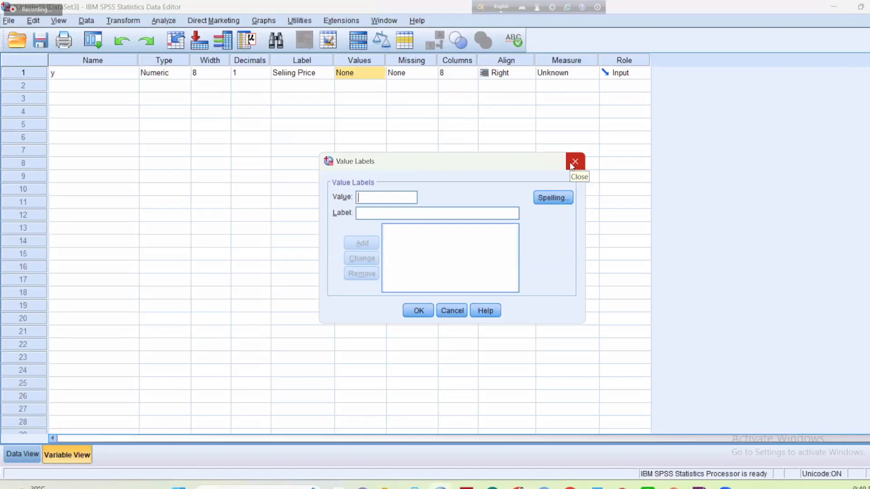
click(573, 163)
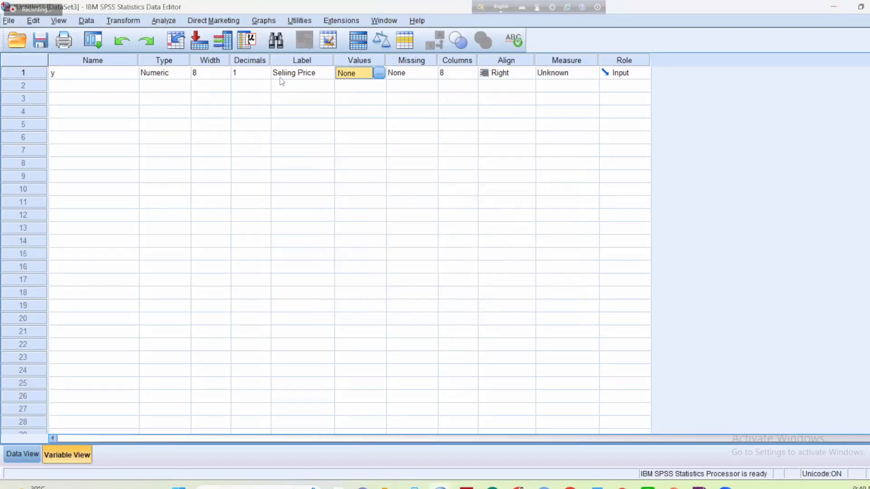
Examine the Value Labels and Missing Values settings of y, leaving both dialogs without changes
click(379, 74)
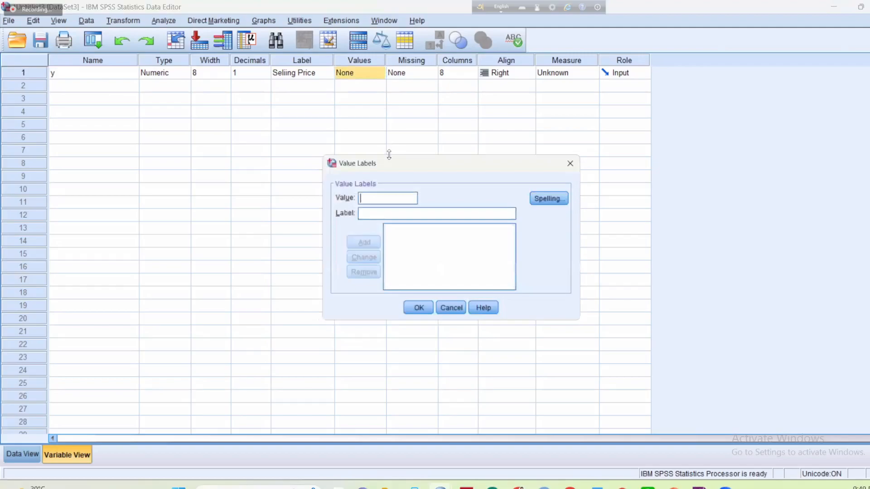
click(576, 163)
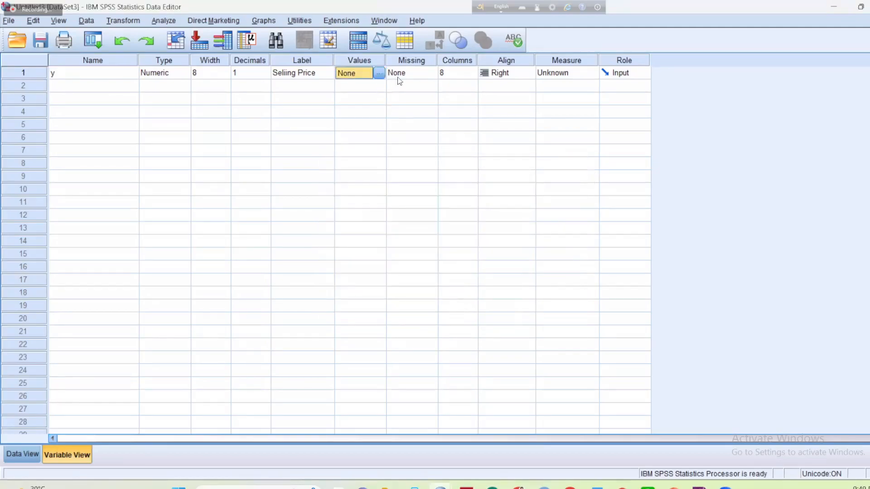
click(419, 75)
click(430, 74)
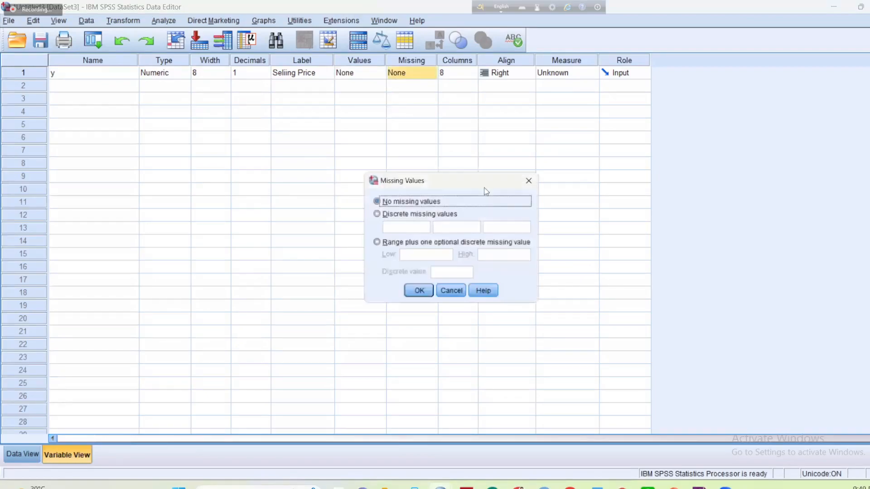
click(401, 76)
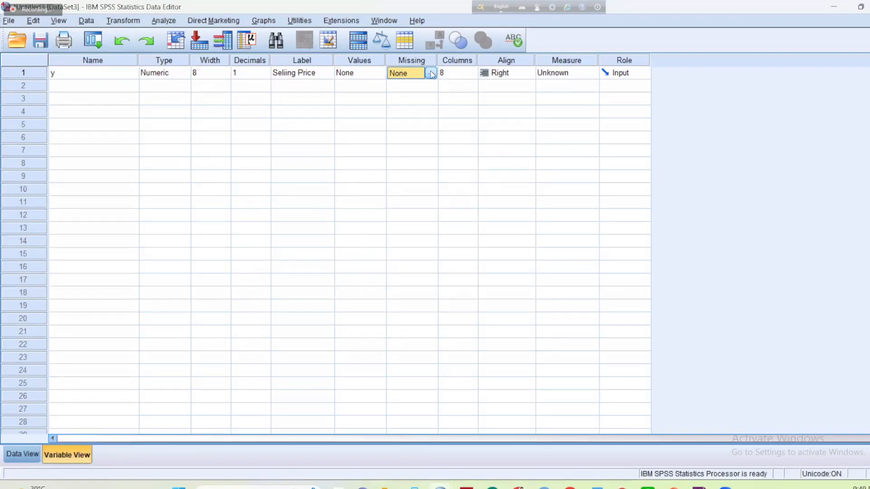
Switch the alignment of y to Left and back to Right
click(494, 75)
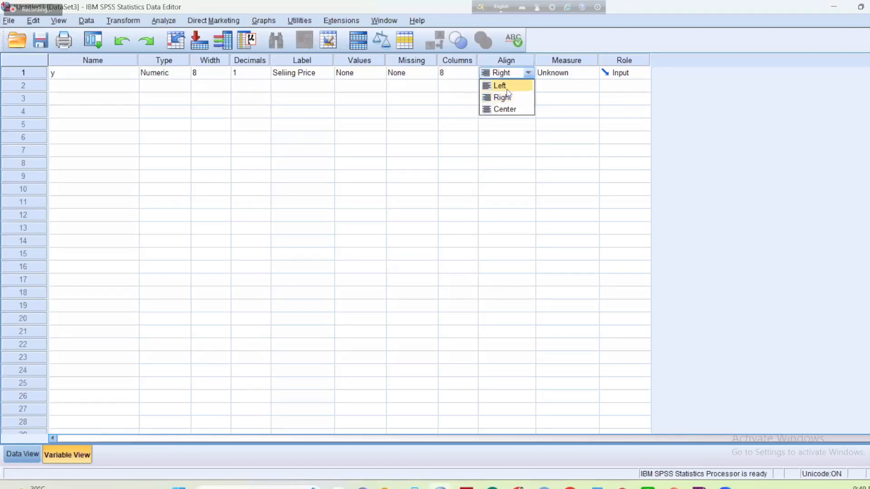
click(507, 90)
click(505, 74)
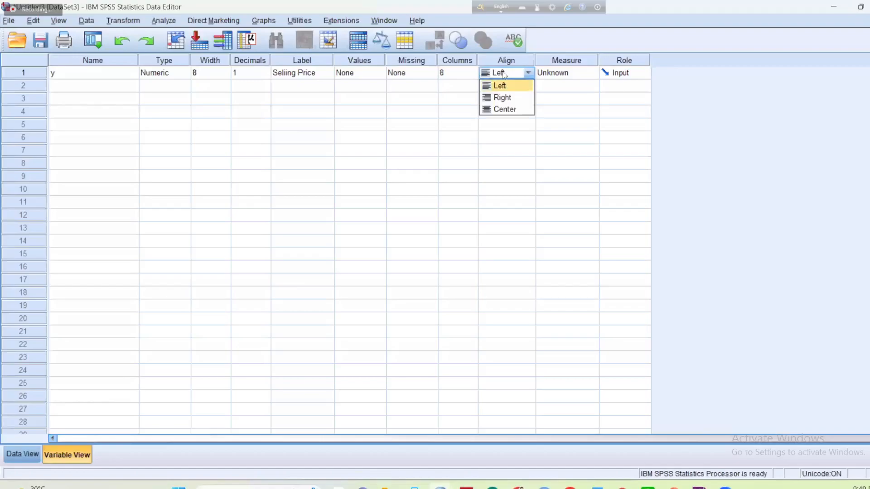
click(507, 99)
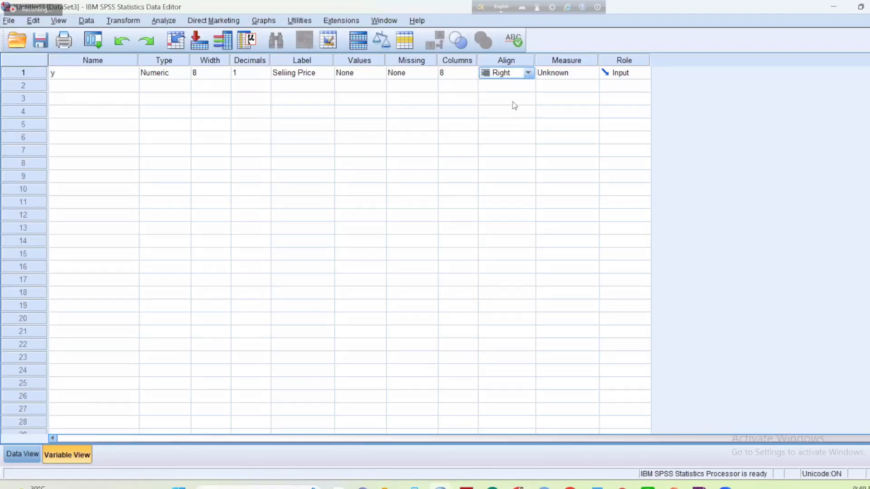
Try Center alignment for y and check how its first value is placed in Data View
click(508, 77)
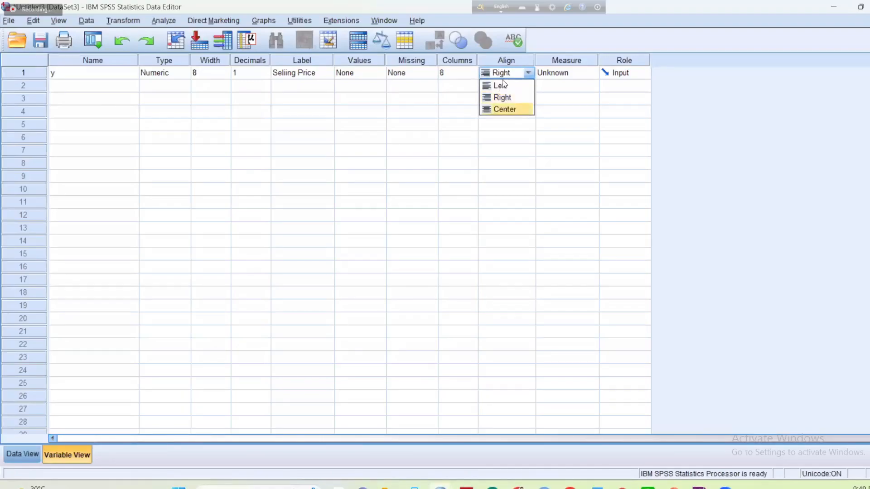
click(504, 108)
click(523, 74)
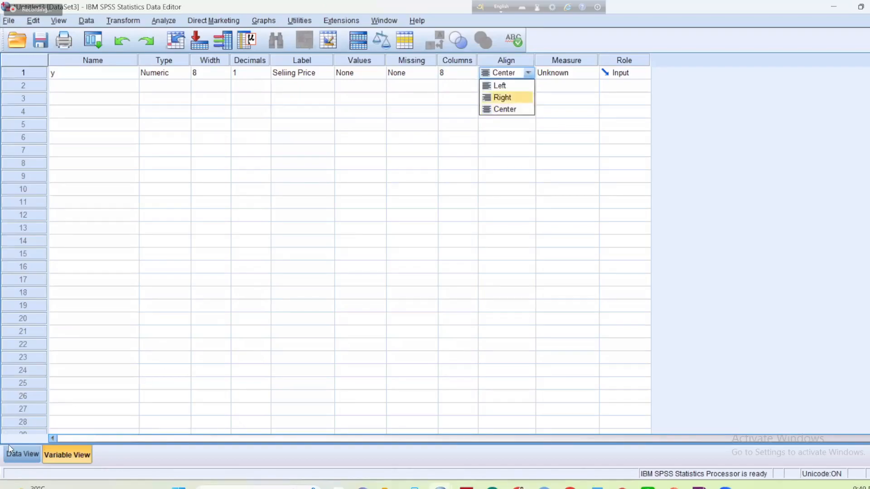
key(Escape)
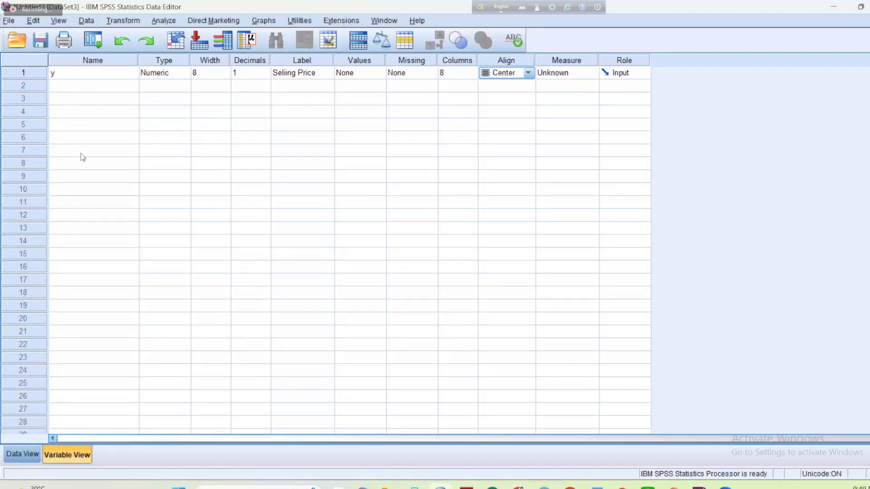
key(ctrl+t)
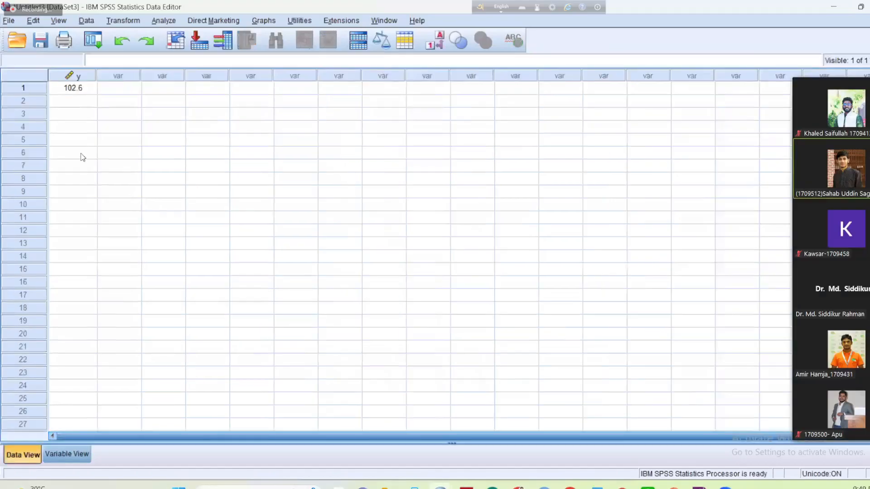
click(27, 79)
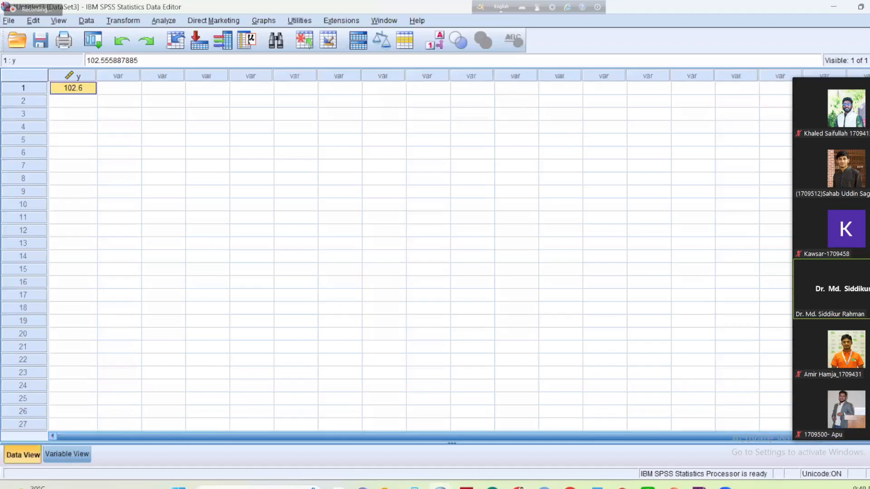
Restore the alignment of y to Right and check its first value in Data View
click(67, 454)
click(91, 93)
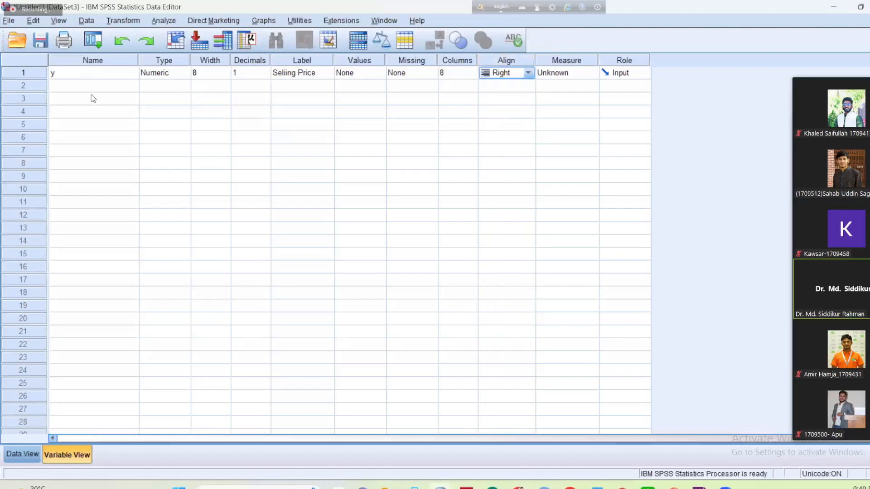
click(23, 454)
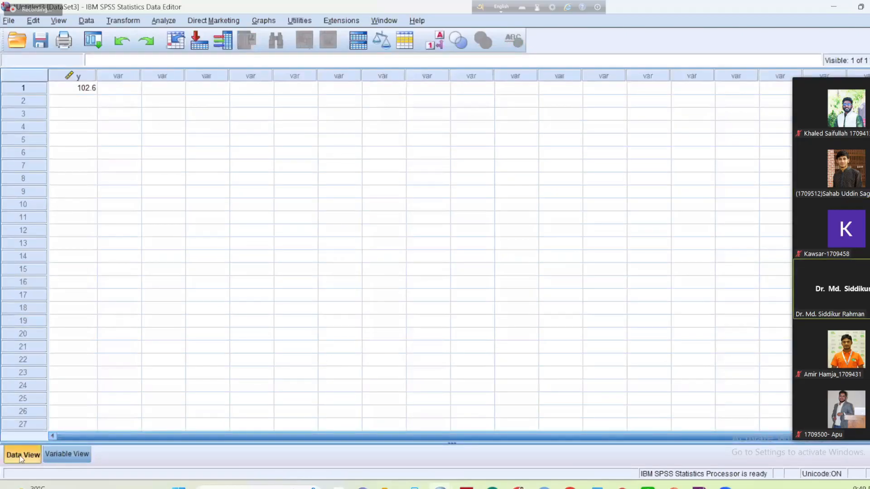
Set the measure of y to Scale and review the Ordinal and Nominal alternatives
click(561, 71)
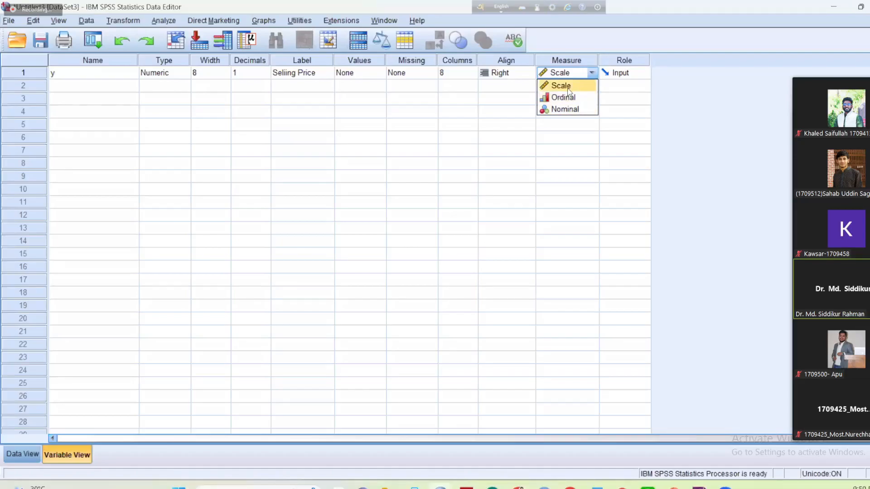
click(589, 74)
click(586, 74)
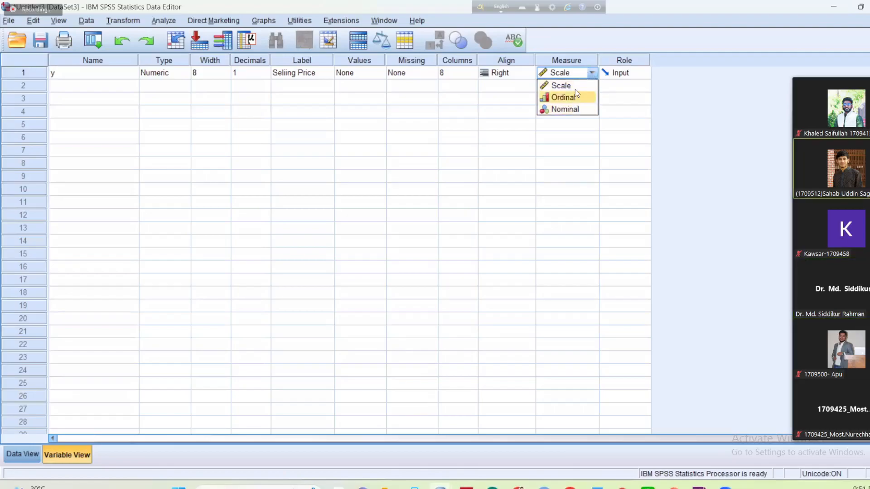
click(589, 72)
click(591, 72)
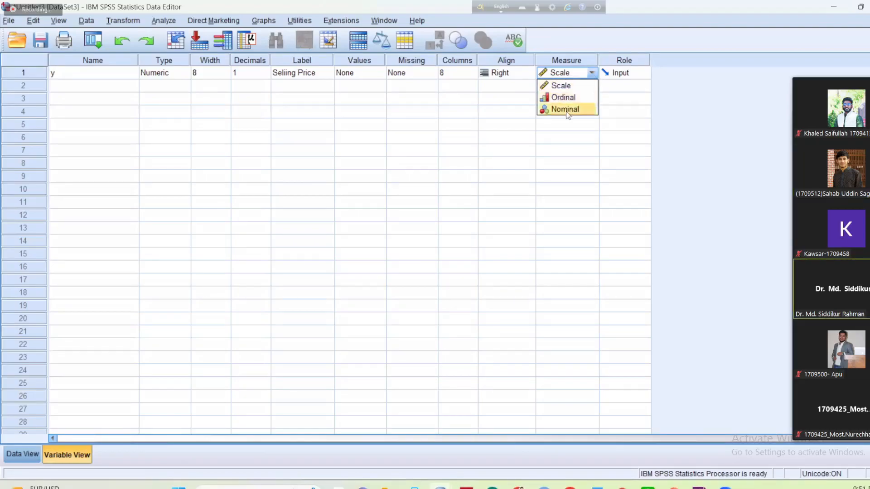
click(576, 150)
Review the role options of y, keeping Input, and compare its Columns setting with Data View
click(618, 76)
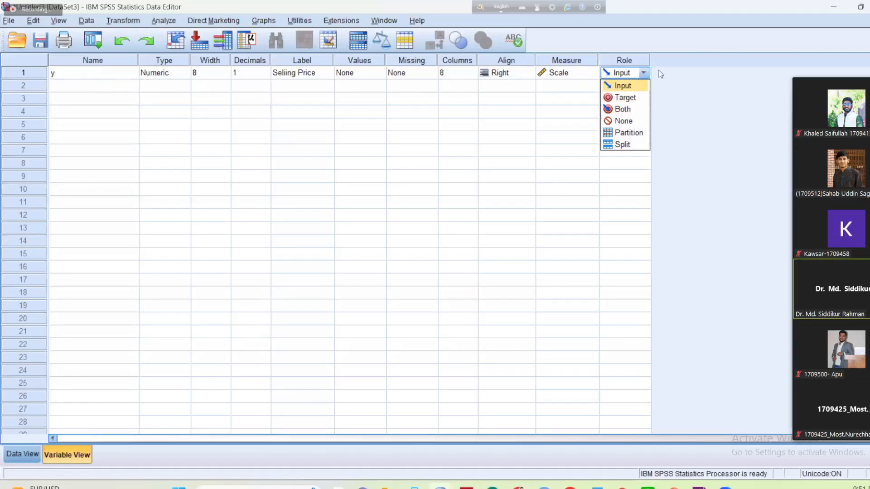
click(644, 73)
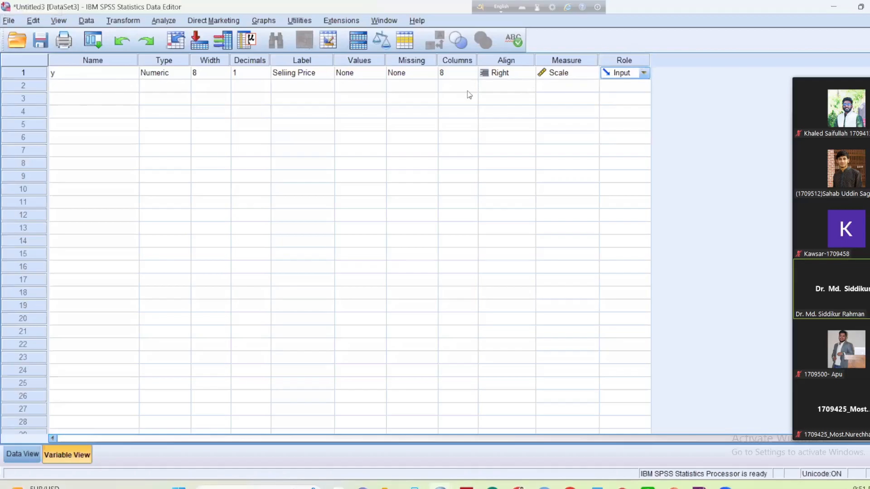
click(443, 76)
click(22, 454)
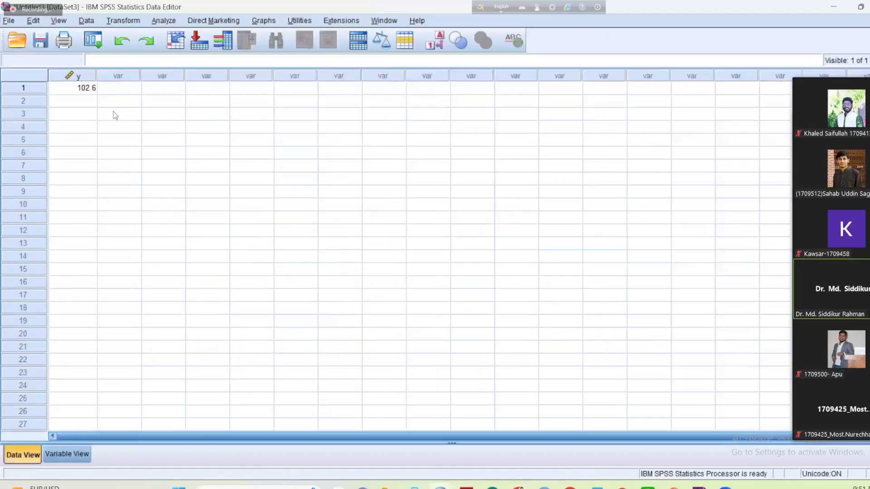
key(ctrl+t)
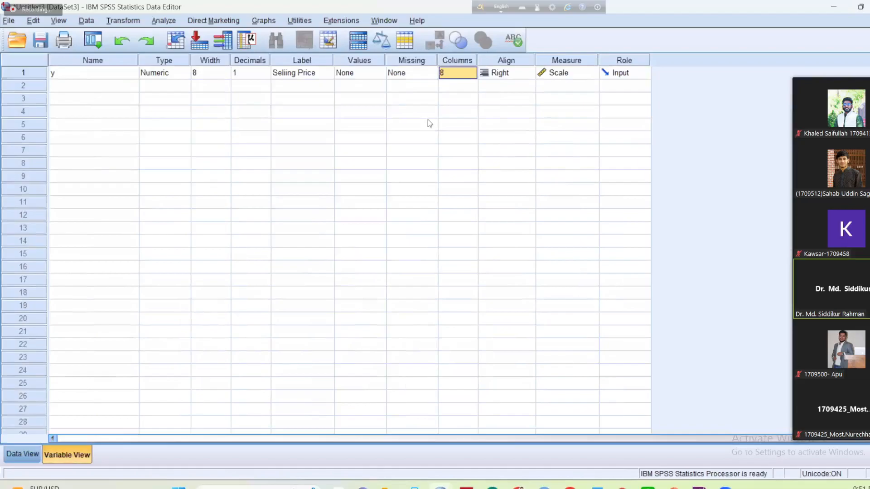
key(ctrl+t)
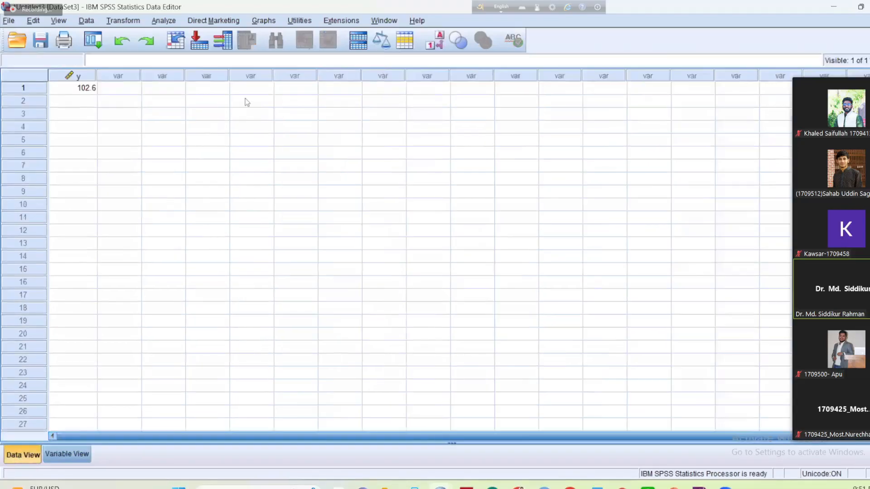
Narrow the y column slightly in Data View and check its Columns setting in Variable View
click(78, 77)
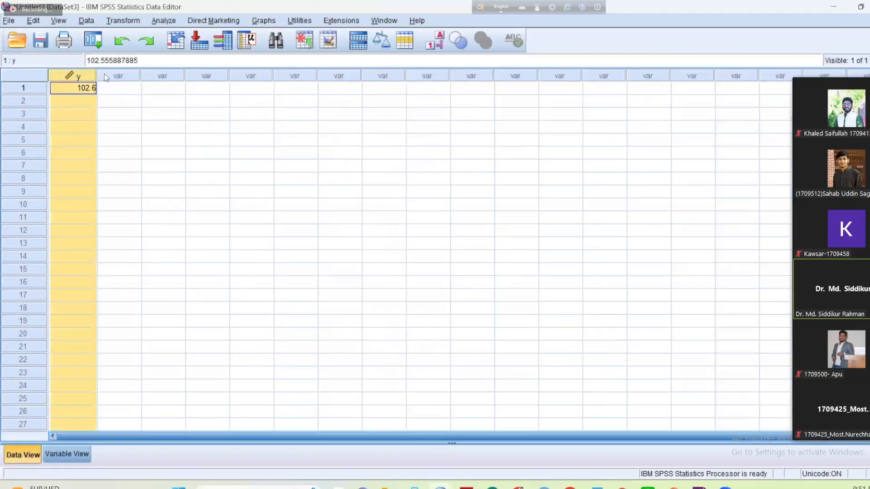
click(107, 75)
click(218, 76)
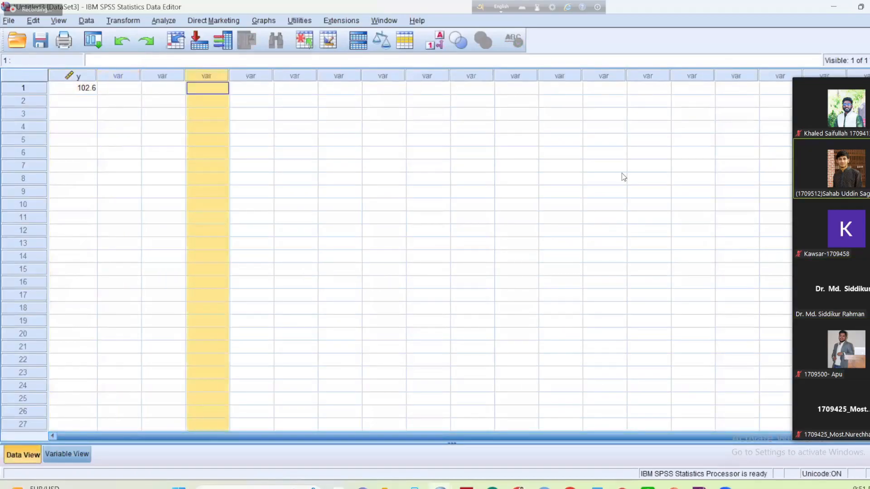
drag(397, 439, 96, 467)
click(81, 457)
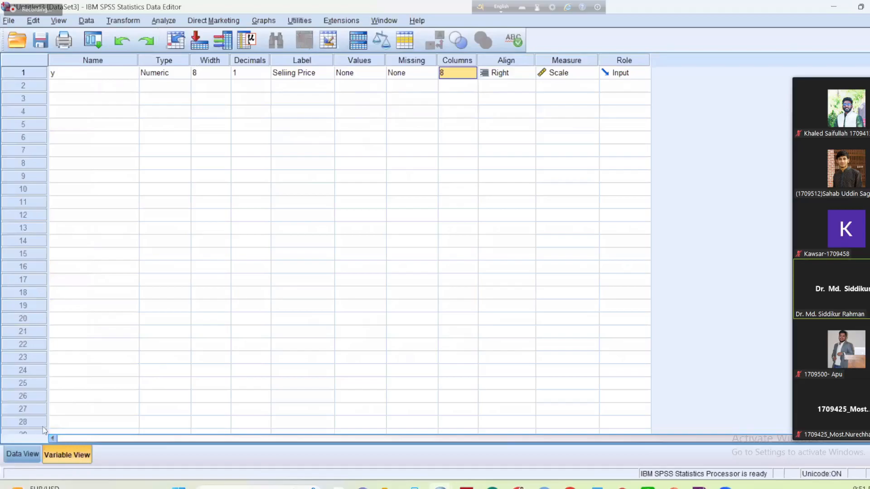
click(18, 458)
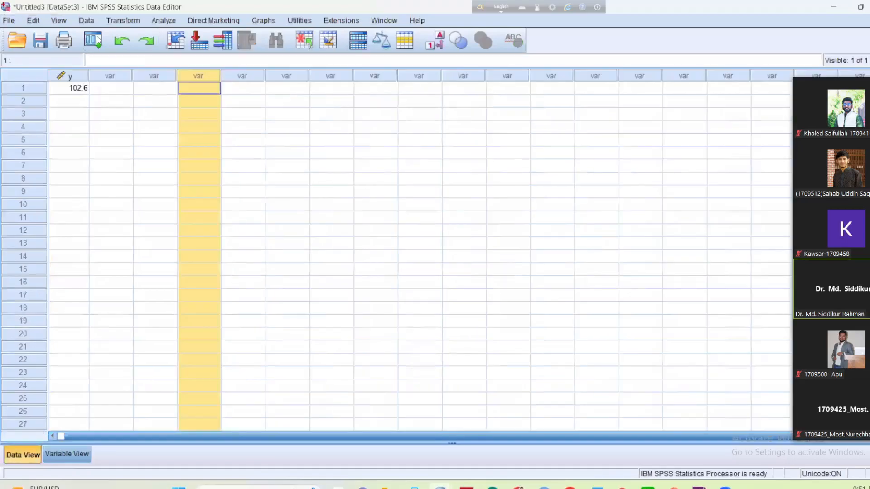
Compare how y is presented in Data View and in Variable View
click(58, 456)
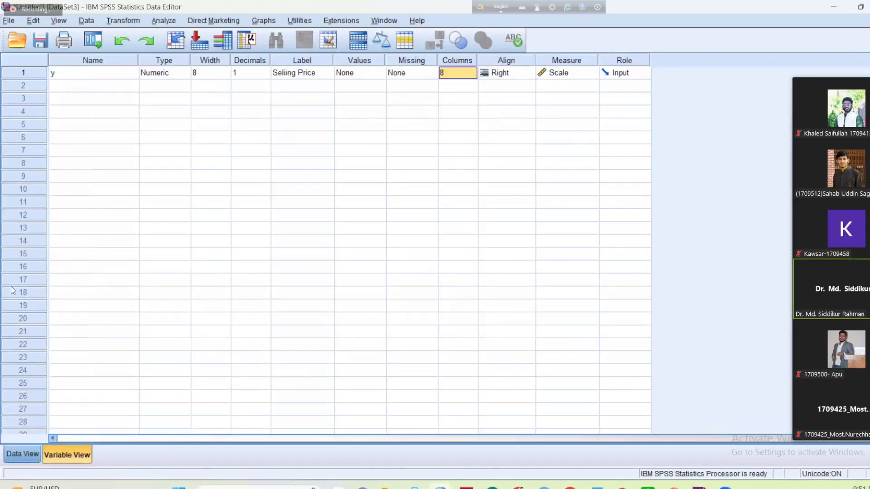
click(21, 457)
click(61, 457)
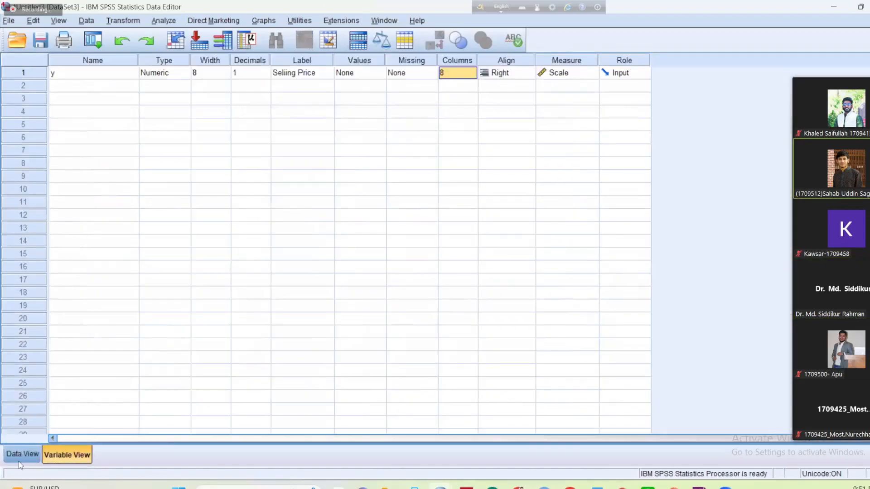
click(21, 457)
click(69, 456)
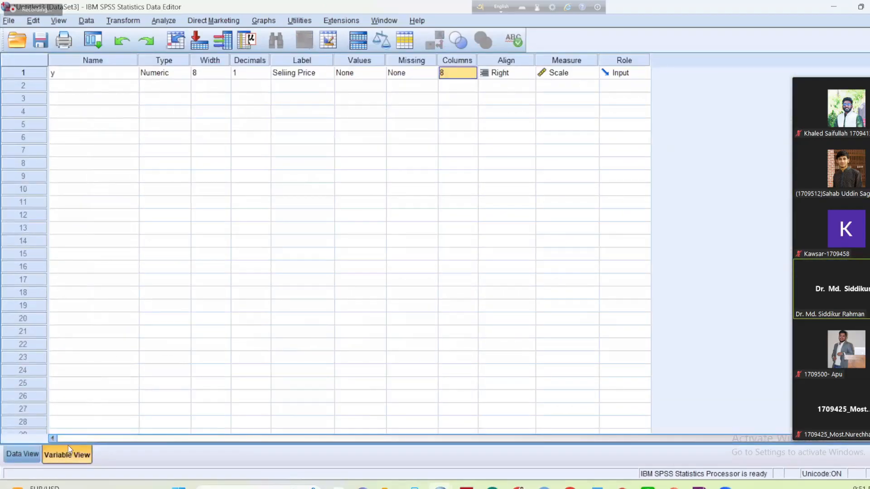
click(24, 455)
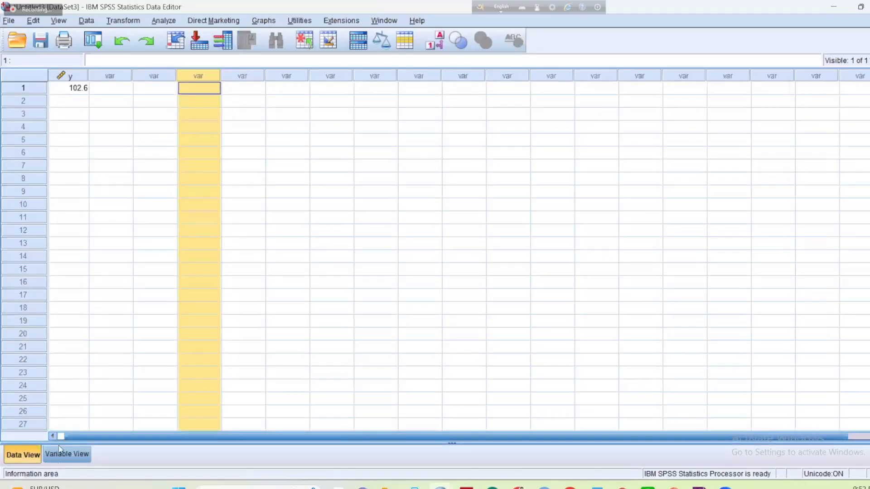
click(67, 454)
Re-enter y as the name of the first variable and move to the second variable's name
click(105, 72)
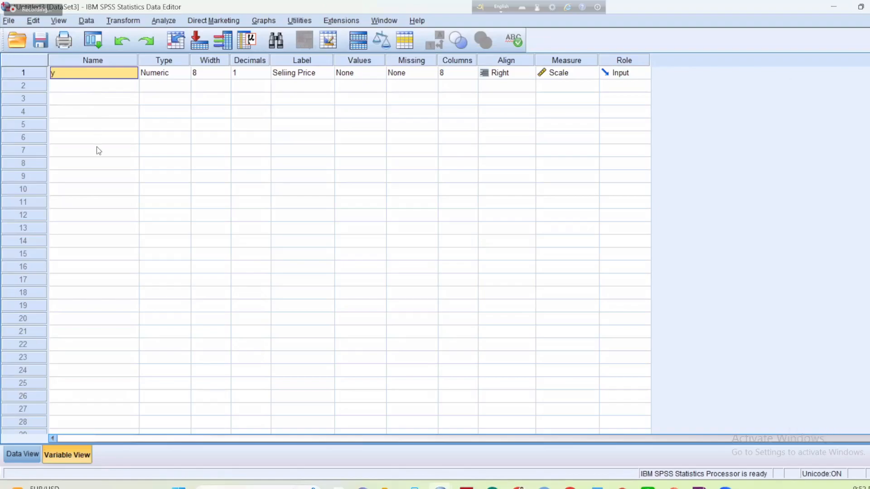
click(84, 73)
text(y)
click(79, 86)
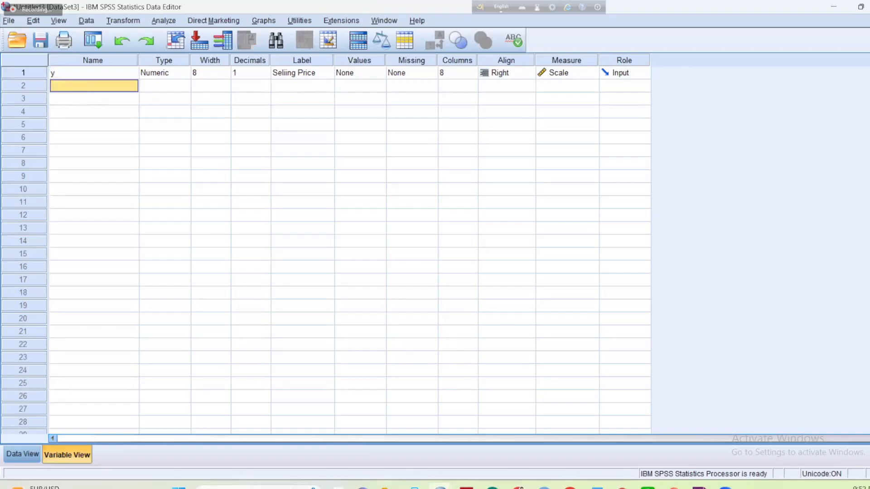
Read the variable definitions in the Real Estate Data document in Foxit PhantomPDF and return to the SPSS Data Editor
key(alt+Tab)
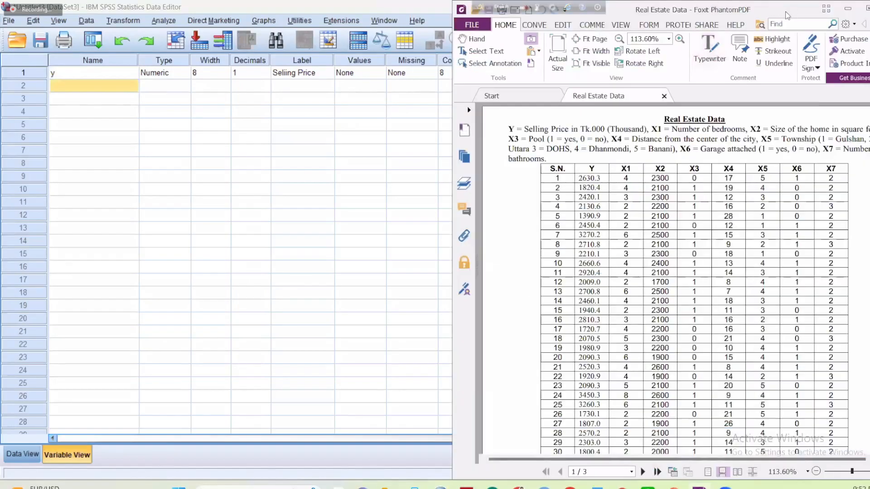
double_click(727, 13)
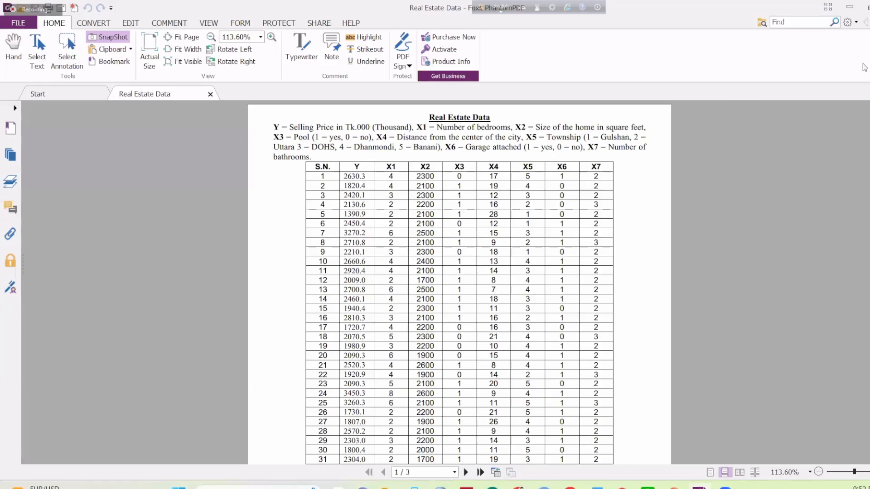
click(850, 7)
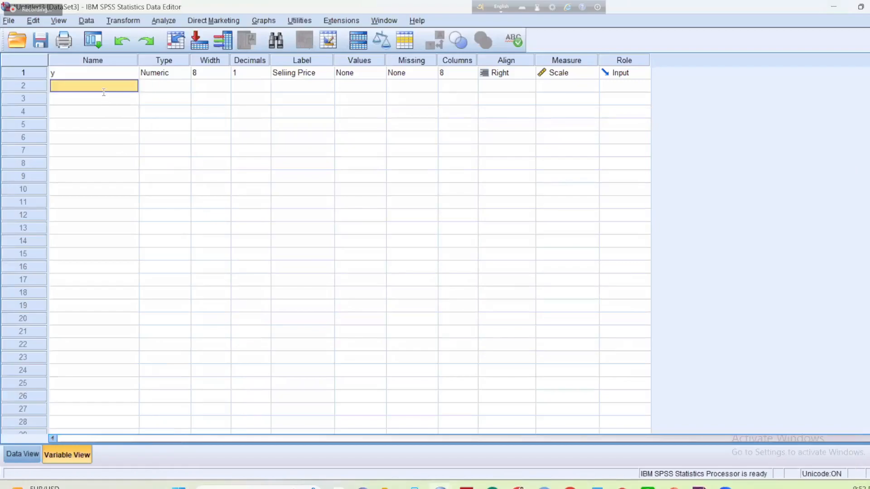
Name the second variable x5 and keep its type as Numeric
text(x5)
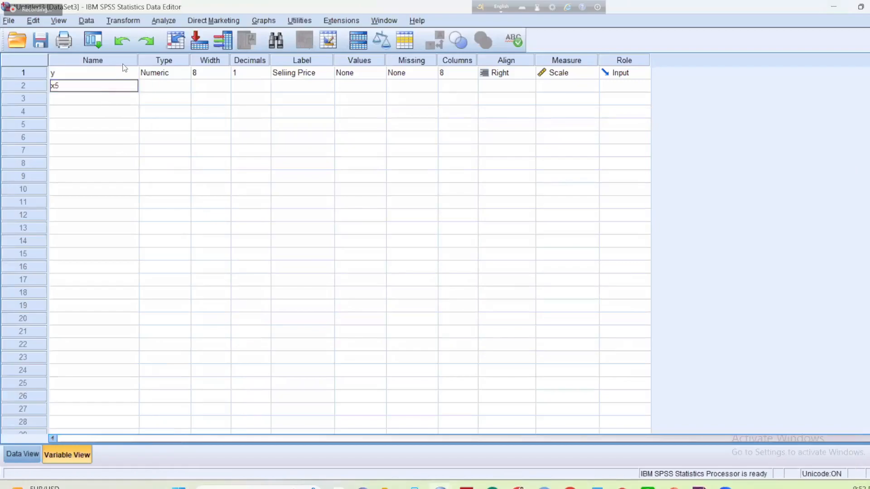
click(165, 88)
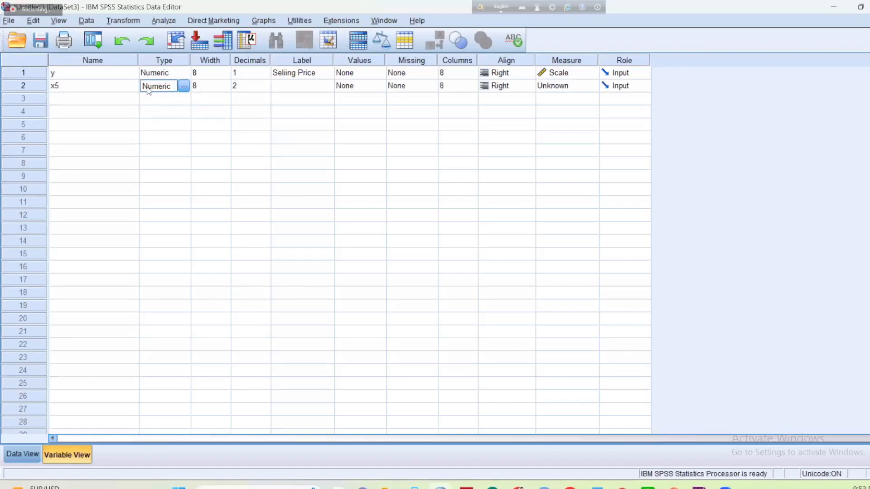
click(183, 86)
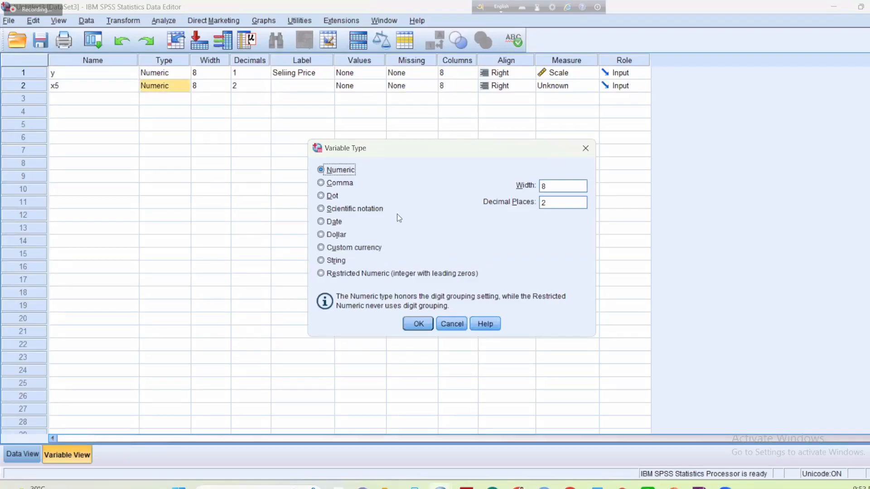
click(417, 324)
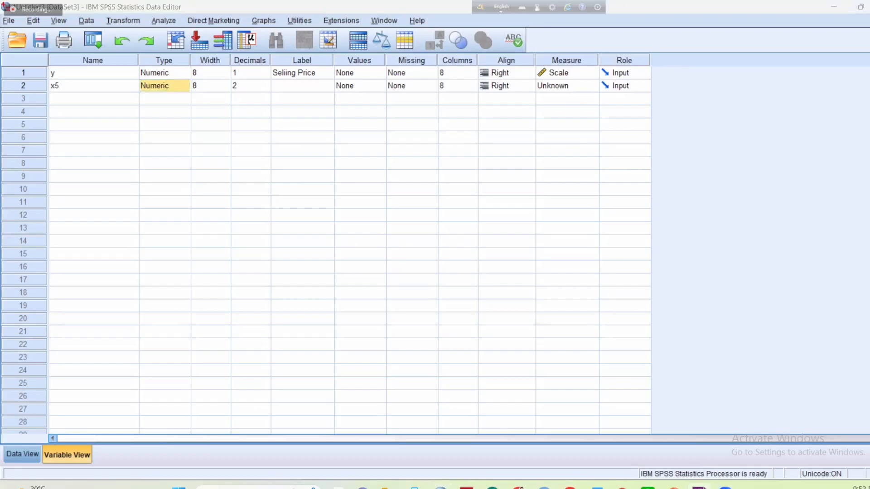
Consult the Real Estate Data document in Foxit PhantomPDF and return to the x5 variable in the SPSS Data Editor
key(alt+Tab)
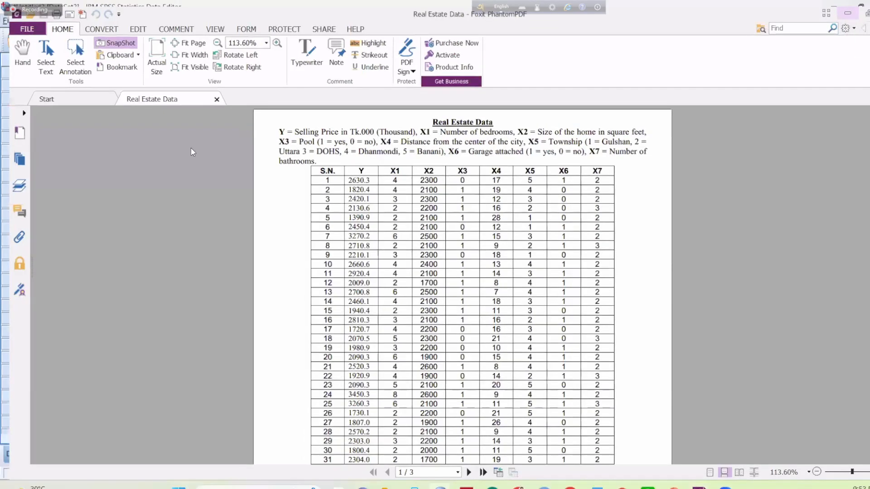
click(191, 149)
key(Escape)
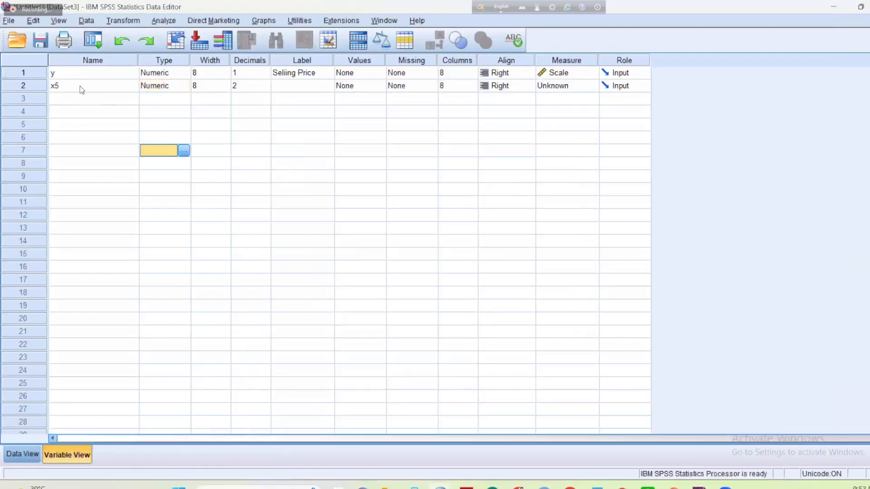
click(81, 86)
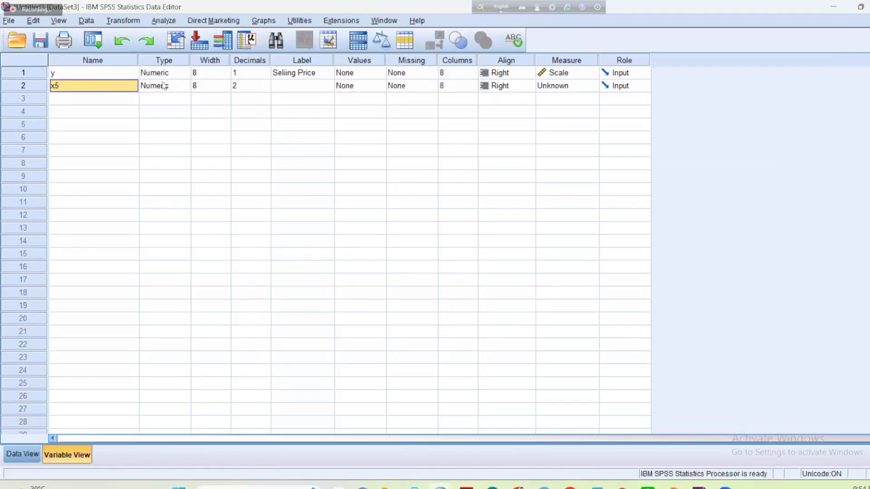
Check the X5 data in the Real Estate Data document and set the decimals of x5 to 0 in SPSS
click(205, 88)
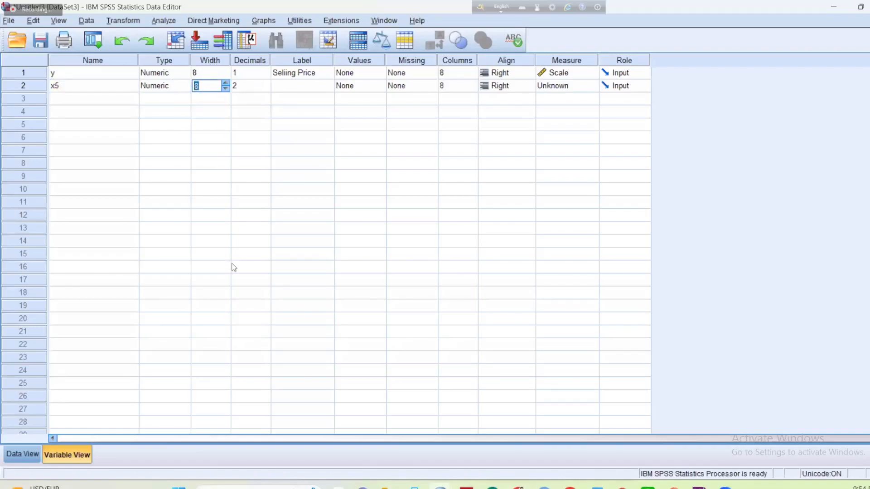
click(247, 87)
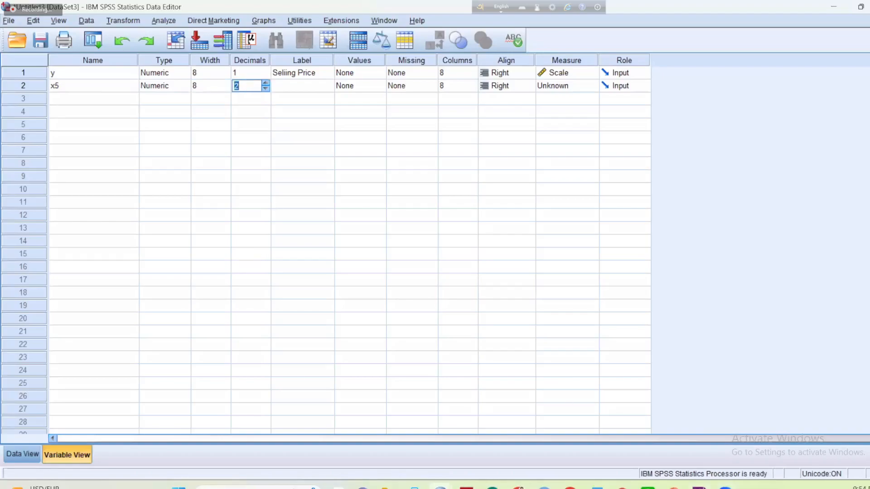
click(699, 488)
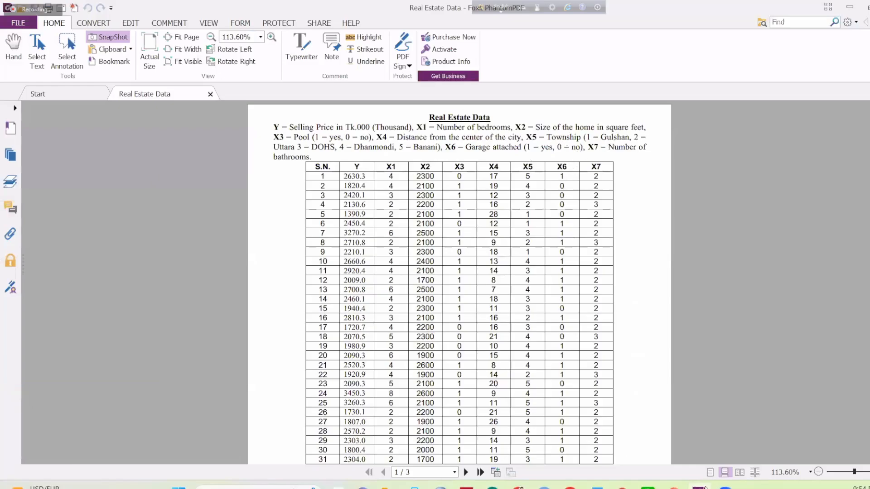
mouse_move(674, 488)
click(740, 117)
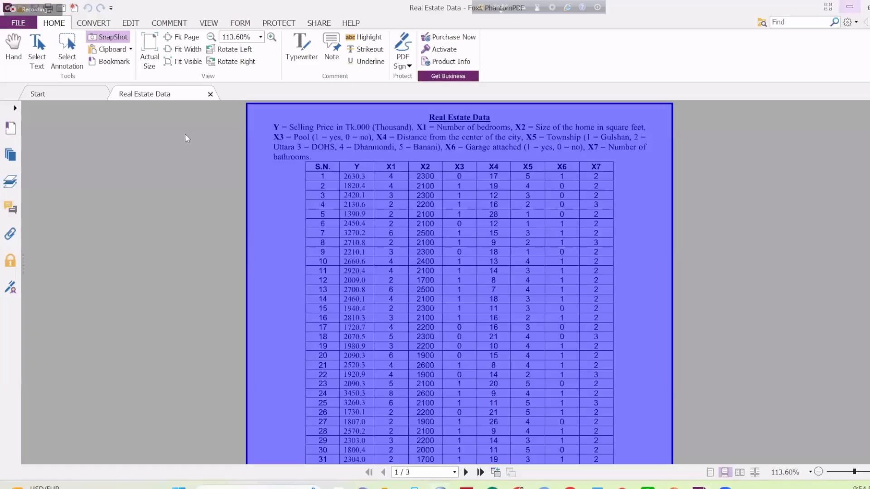
key(alt+Tab)
click(242, 84)
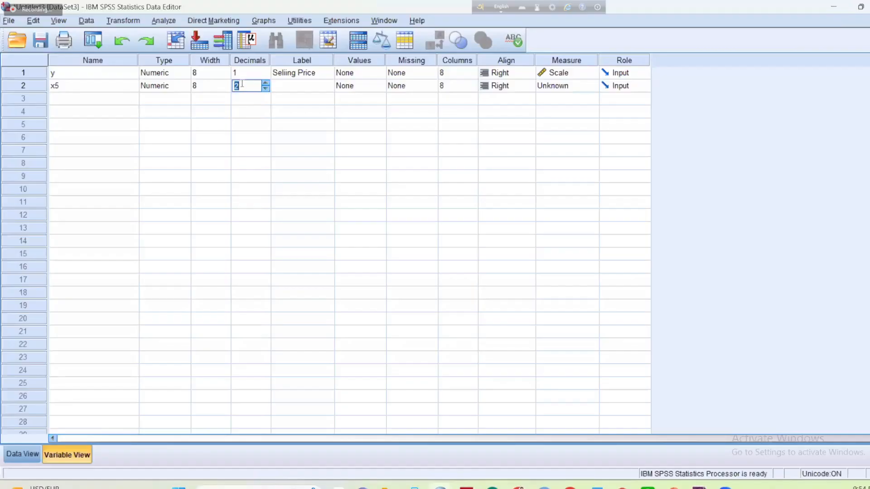
text(0)
click(285, 86)
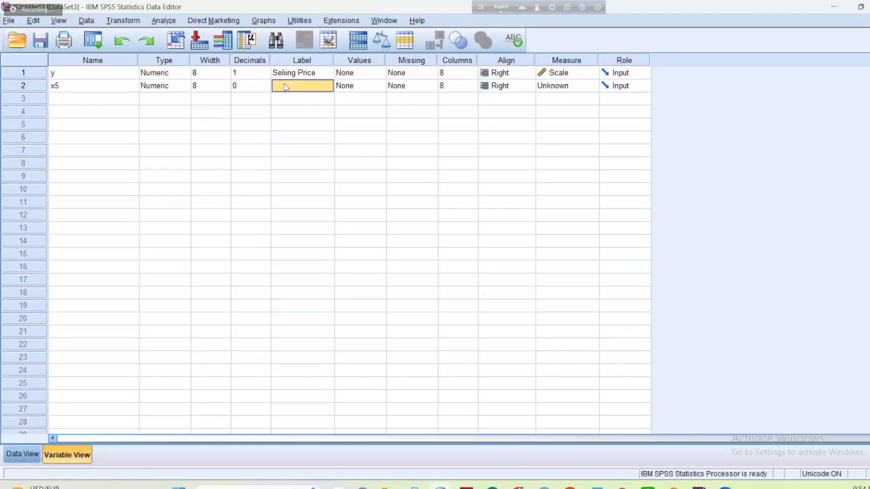
Enter "Township (1 + uttara,nsjnjsdjkDjdj)" as the label of x5
click(285, 84)
text(Toe)
key(BackSpace)
text(wnship)
text( (1)
text( = uttara)
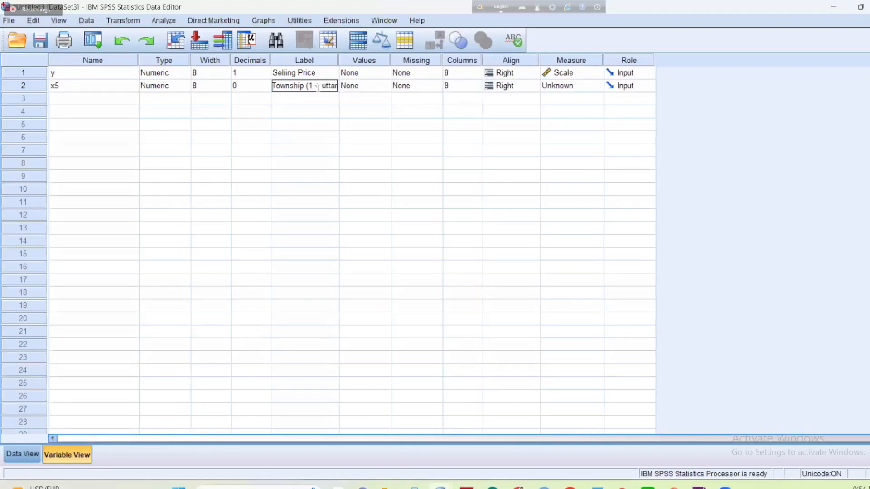
text(,nsjnjsdjkDjdj)
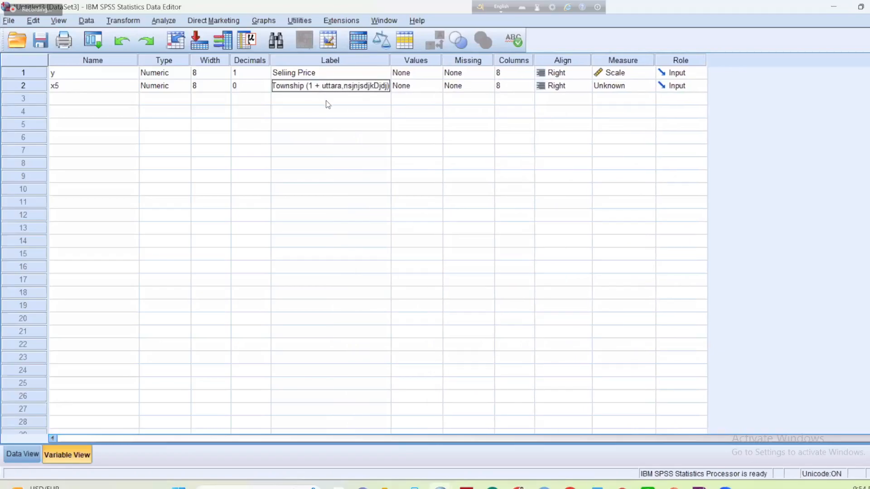
Open the value labels of x5, check the township codes in the Real Estate Data document and add 1 = "Gulsha"
click(435, 91)
click(437, 88)
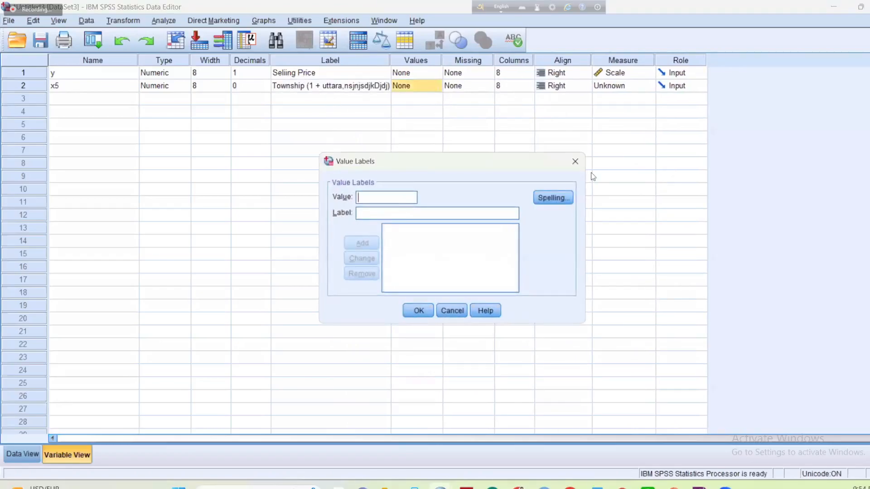
click(575, 162)
click(437, 89)
click(699, 488)
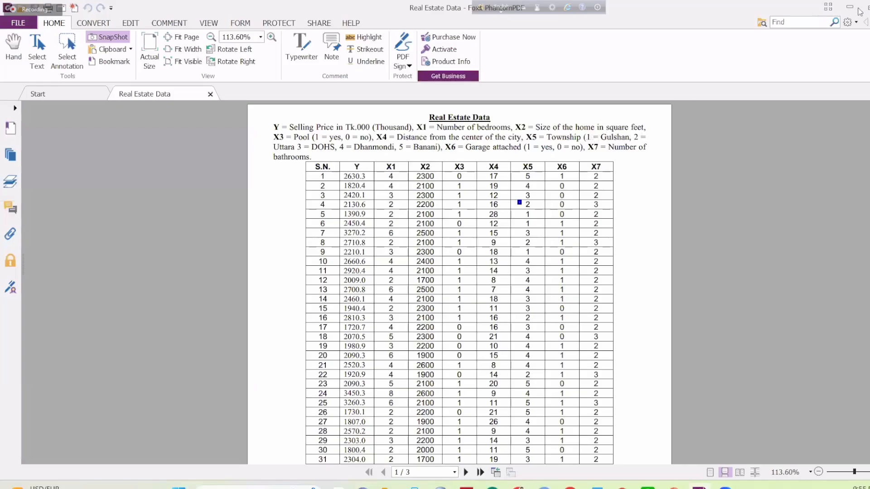
key(alt+Tab)
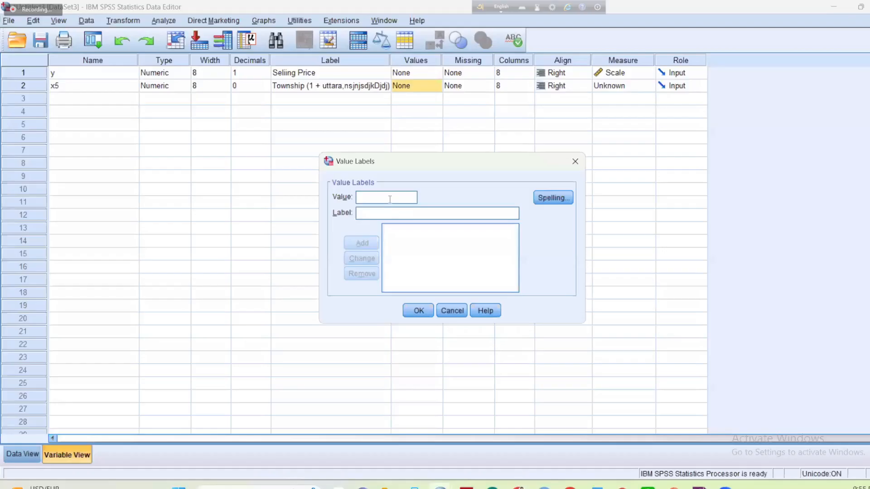
text(1)
text(G)
text(ula)
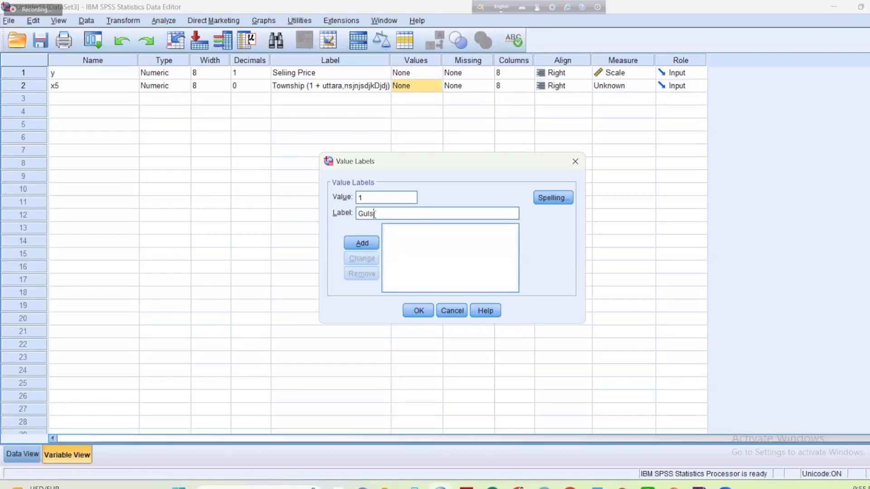
text(ha)
click(362, 243)
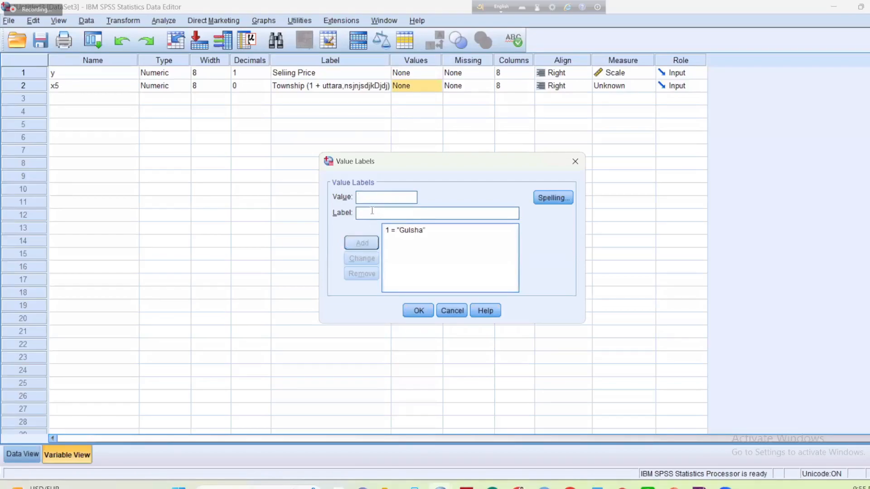
Add the value labels 2 = "Uttra" and 3 = "DOHS" to x5, apply them and review the resulting list
text(Ut)
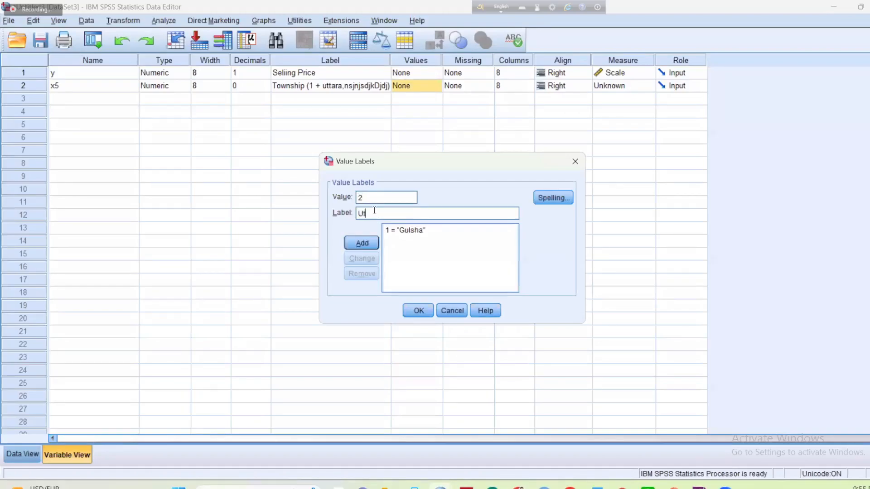
text(tra)
click(362, 244)
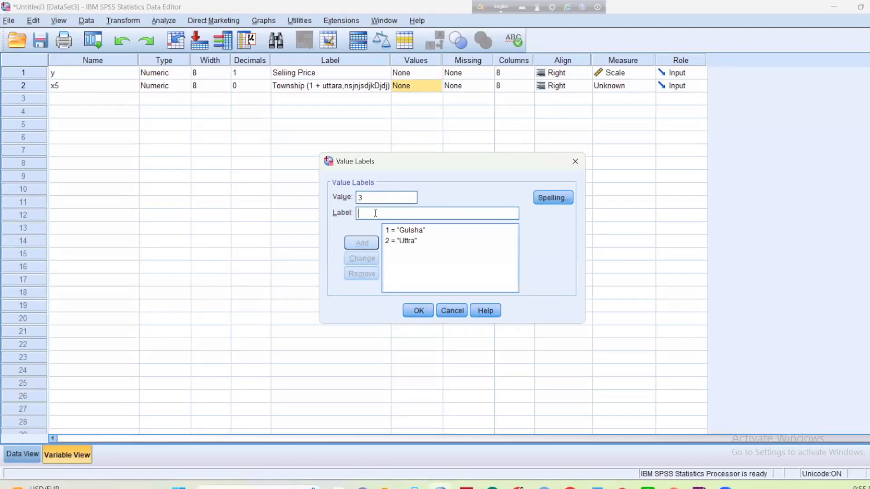
text(DOHS)
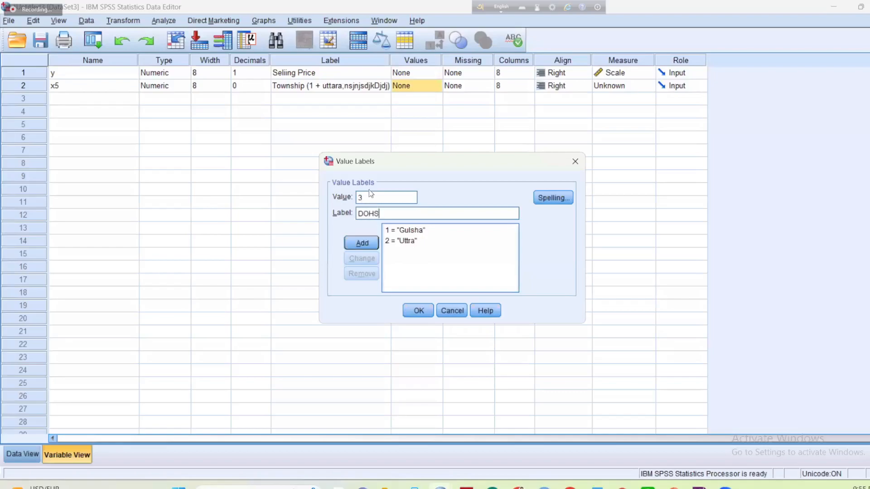
click(360, 243)
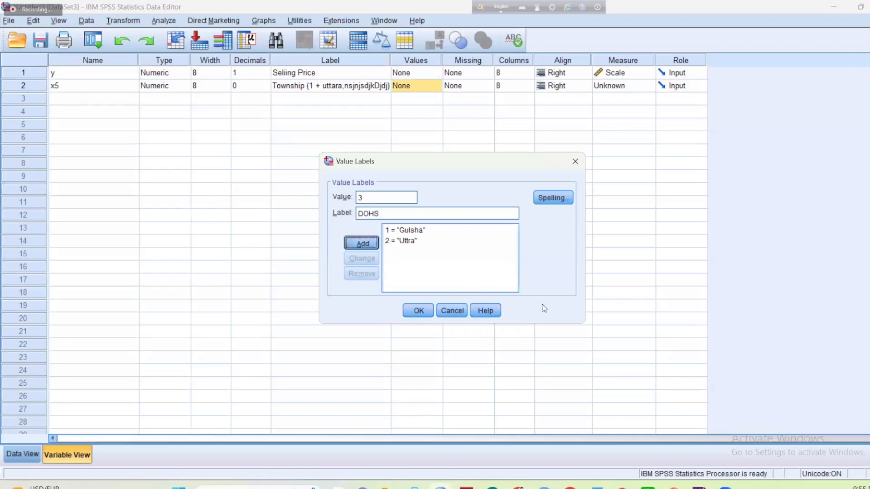
click(414, 313)
click(438, 86)
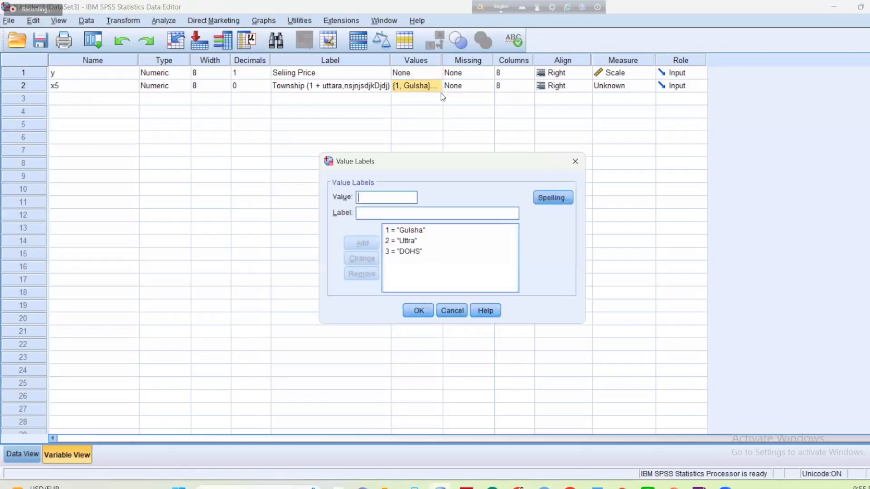
click(574, 162)
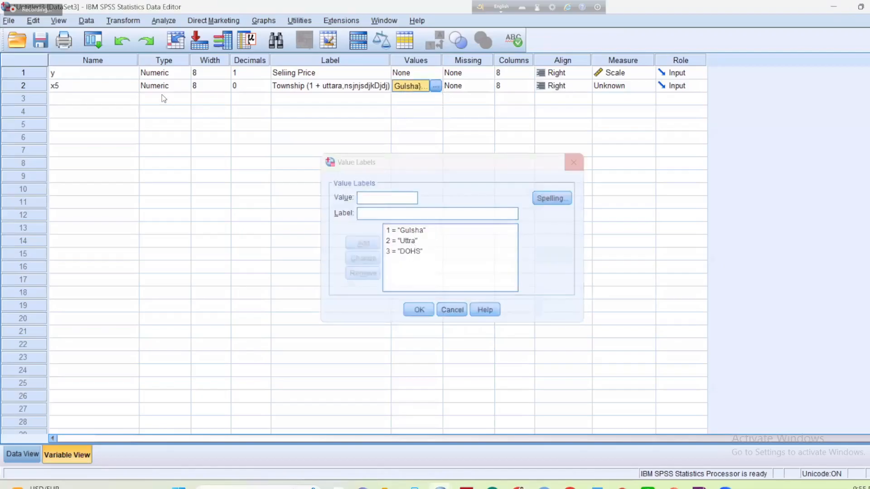
Try Ordinal as the measure of x5 and set it to Scale instead
click(465, 88)
click(505, 87)
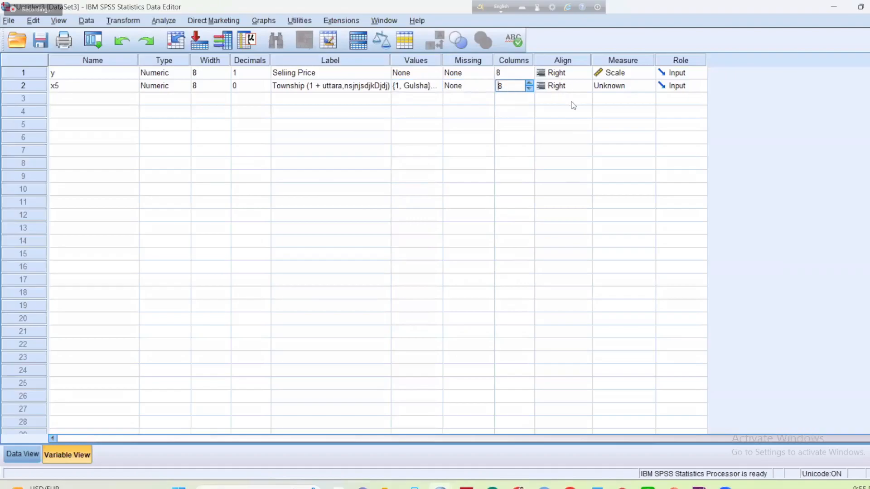
click(623, 87)
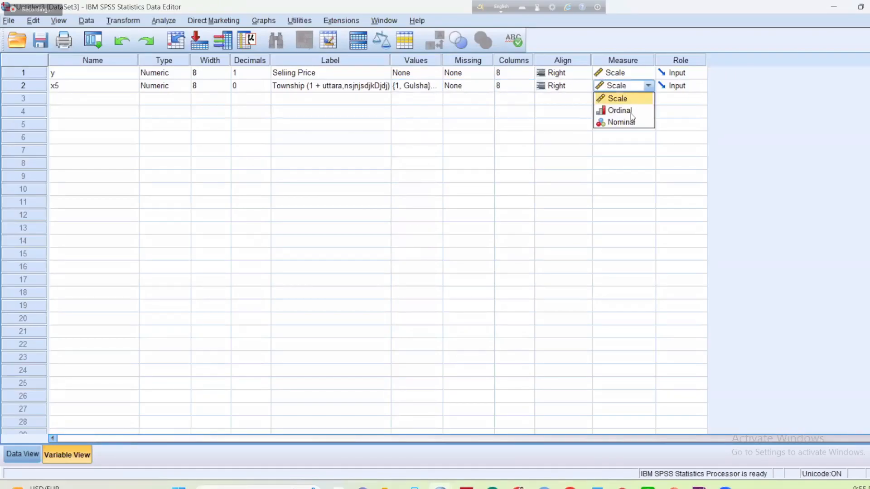
click(625, 110)
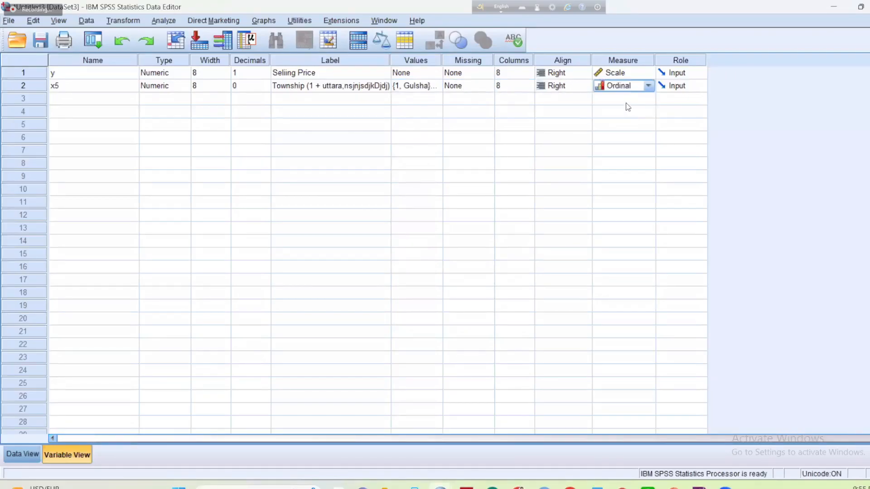
click(649, 86)
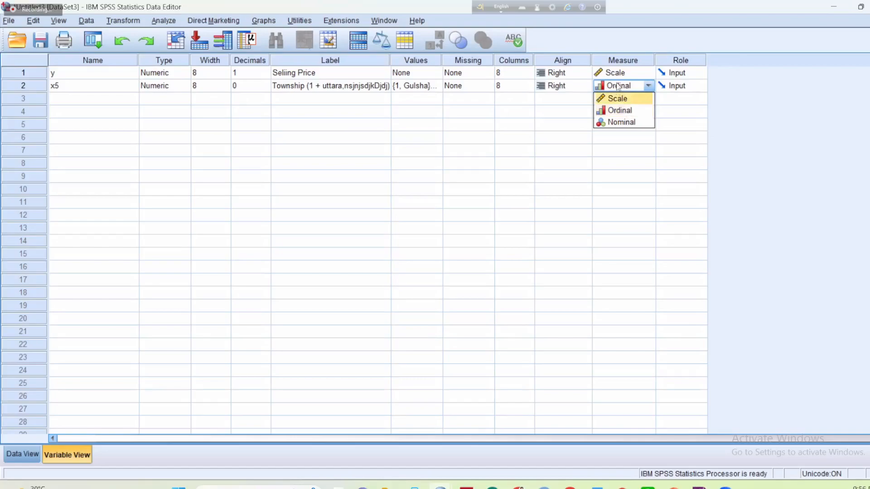
click(620, 99)
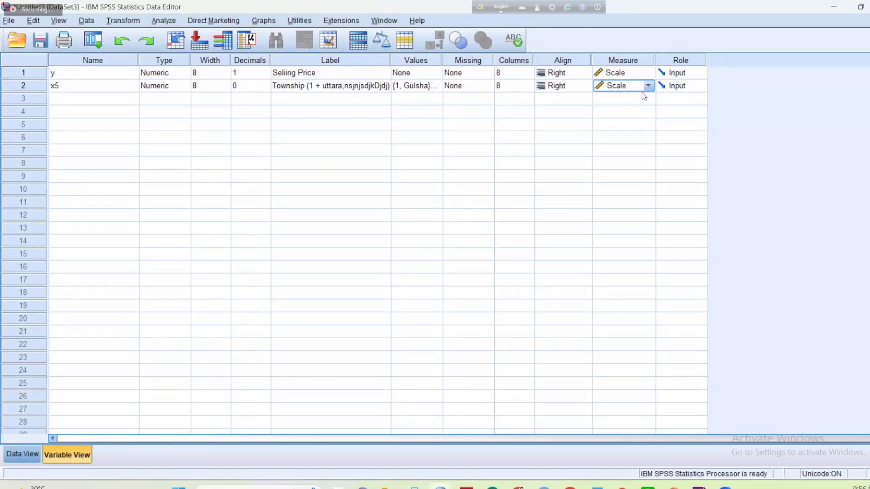
Review the role options of x5 and go to its column in the data view
click(673, 87)
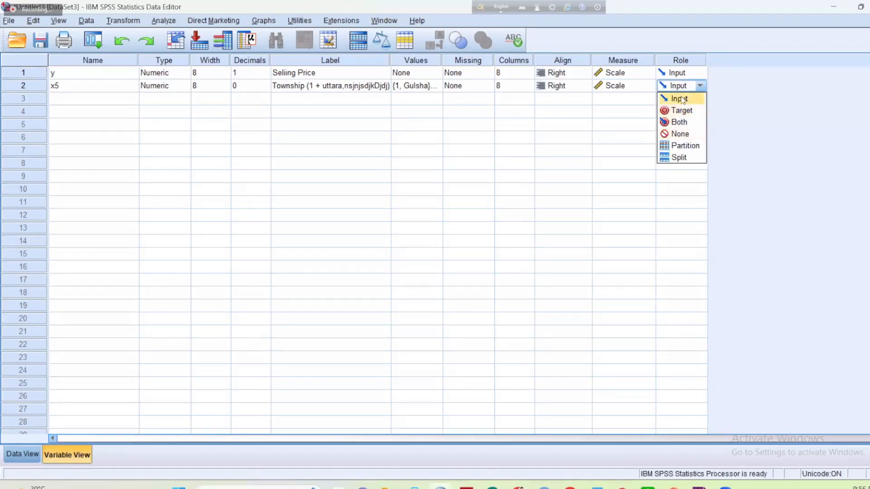
click(578, 156)
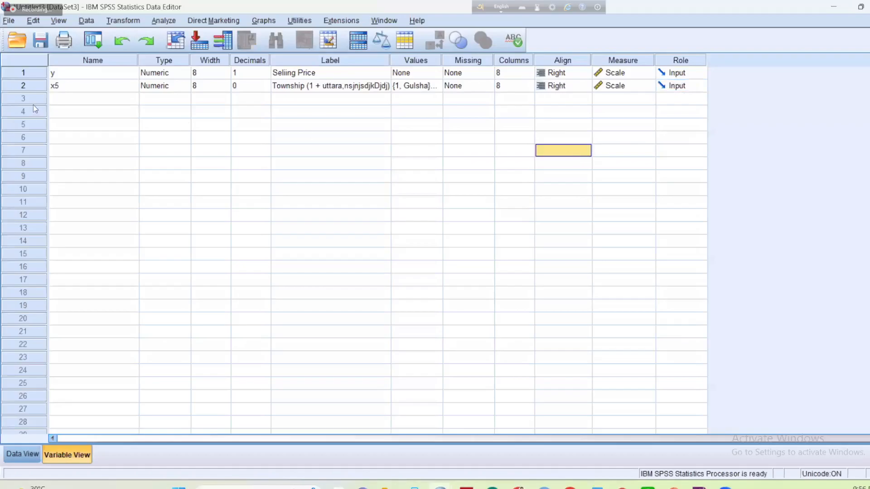
double_click(37, 85)
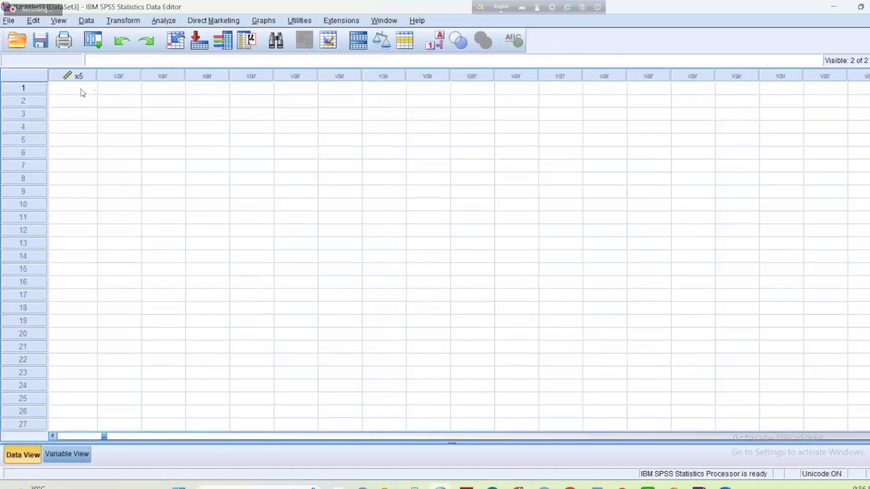
text(5)
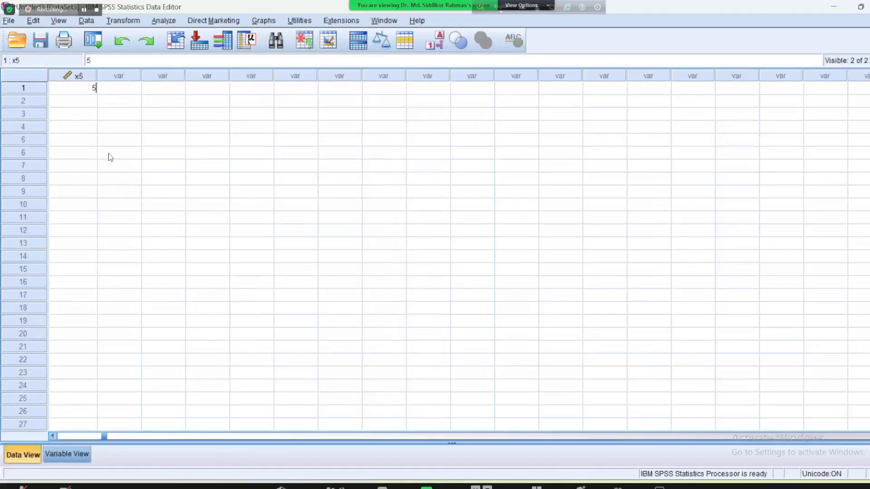
drag(80, 89, 138, 91)
key(BackSpace)
click(75, 152)
Enter 1, 2 and 2 as the x5 values of the first three cases
click(80, 91)
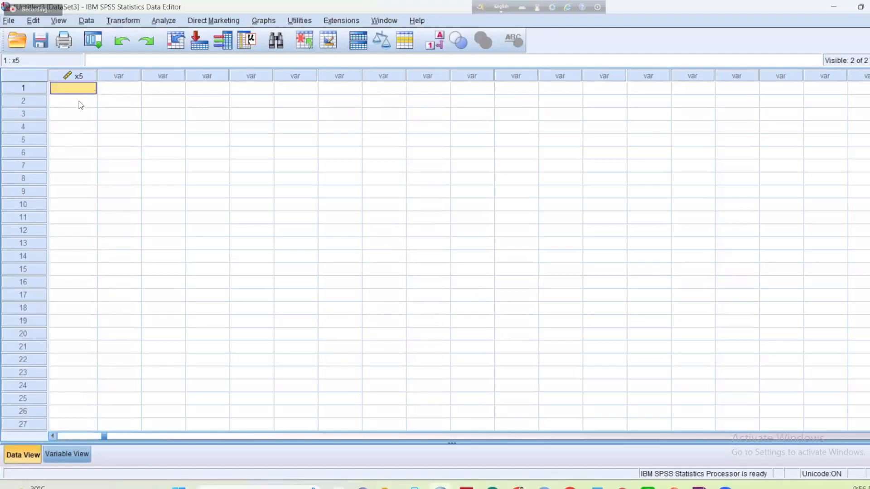
text(1)
click(80, 116)
click(80, 104)
text(2)
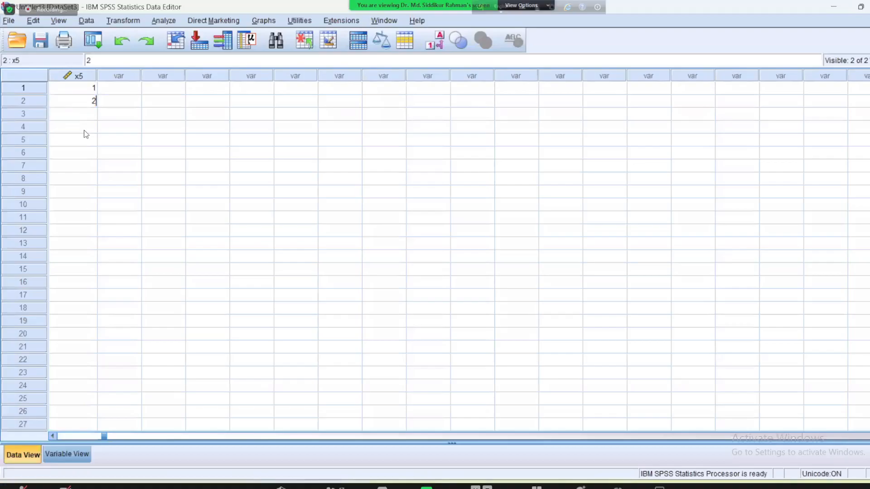
key(Return)
text(2)
click(88, 156)
click(86, 114)
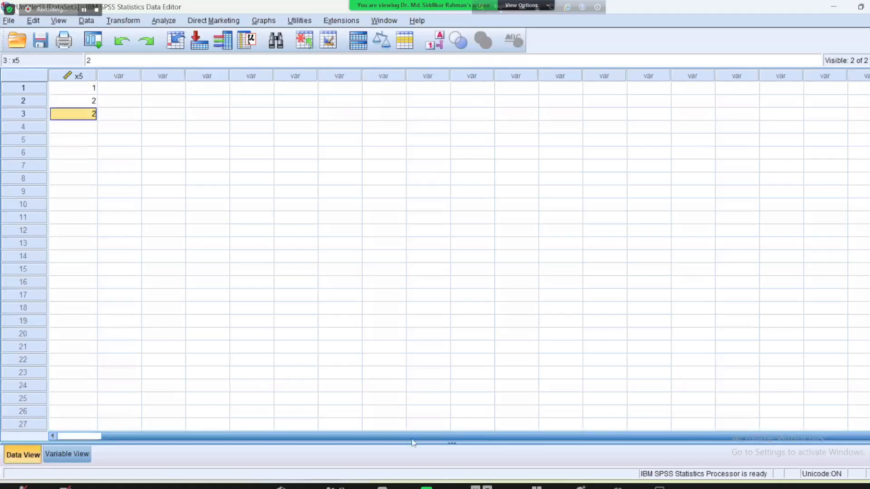
Check the definition of x5 and review its variable information from the third case
click(68, 454)
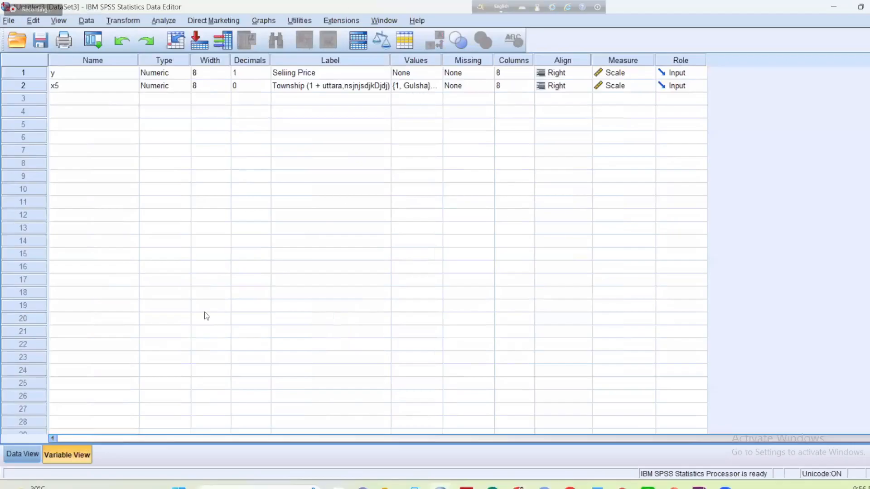
click(27, 454)
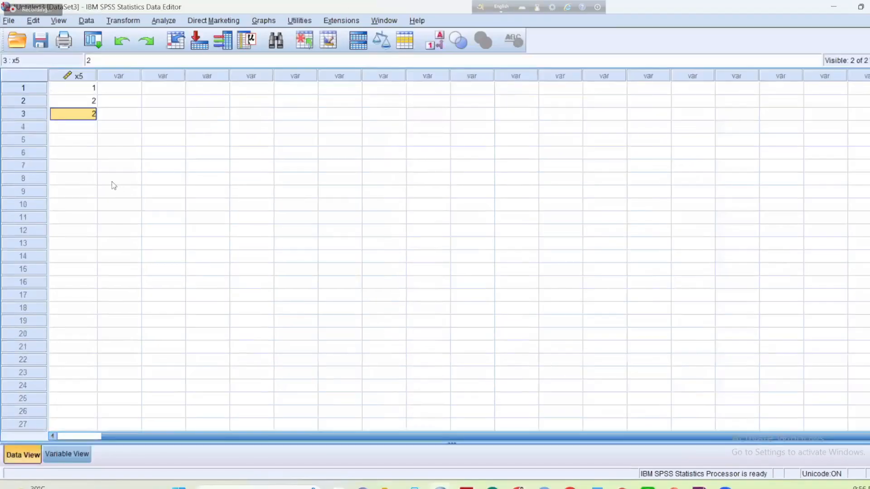
right_click(80, 114)
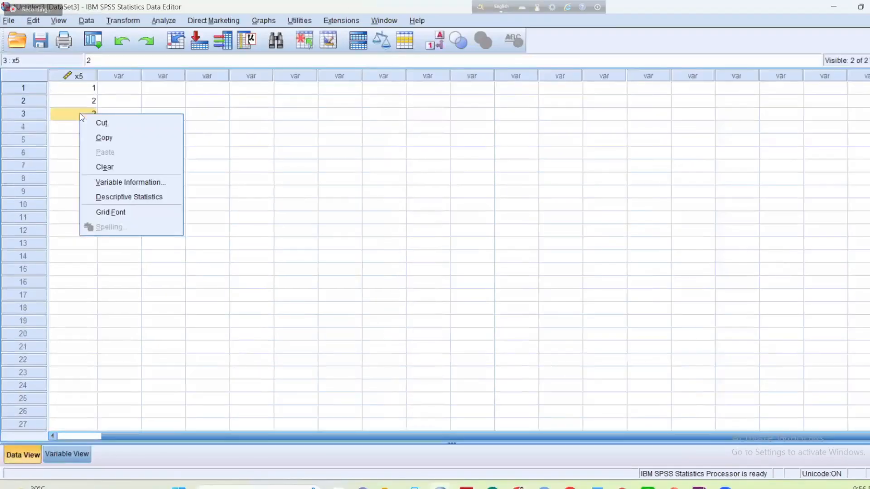
click(129, 184)
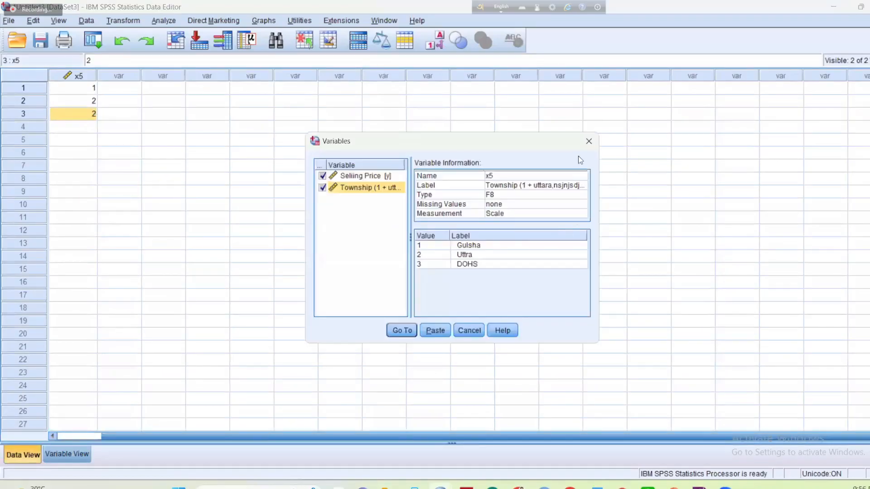
click(589, 141)
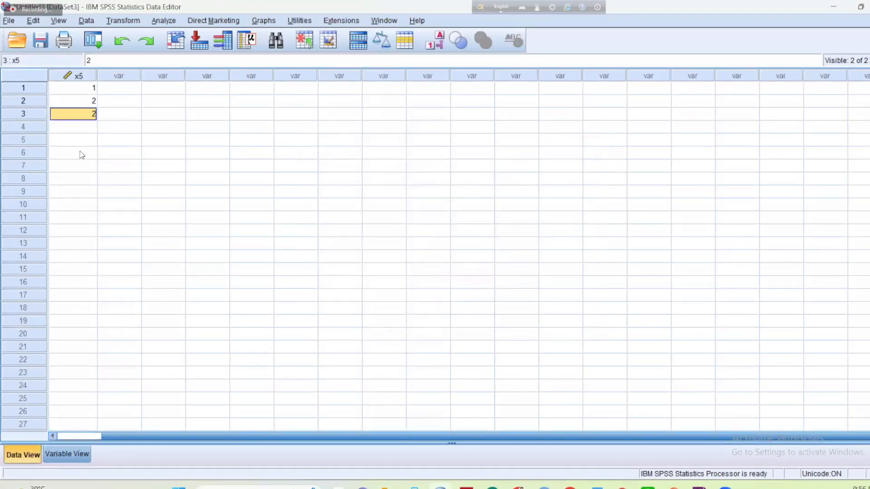
right_click(87, 117)
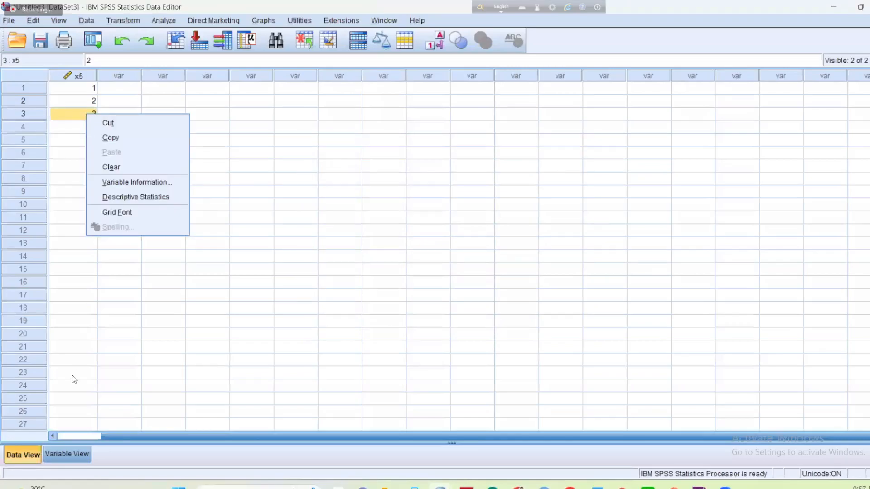
click(69, 90)
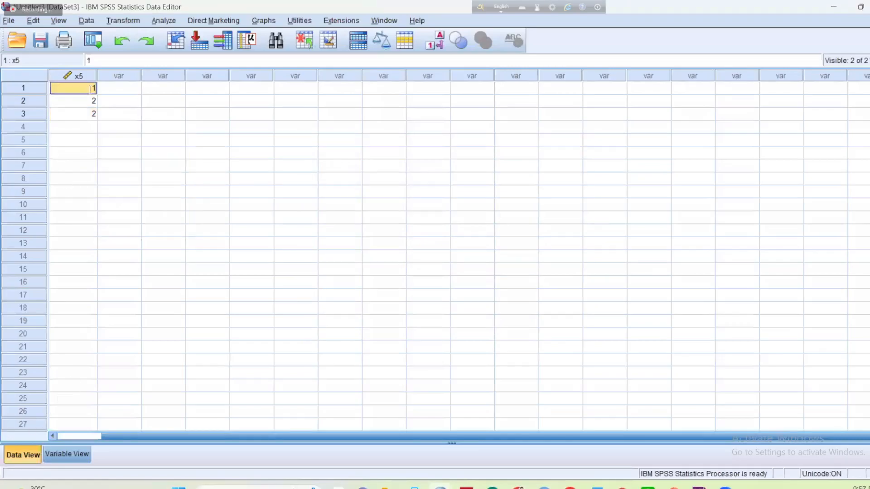
double_click(89, 89)
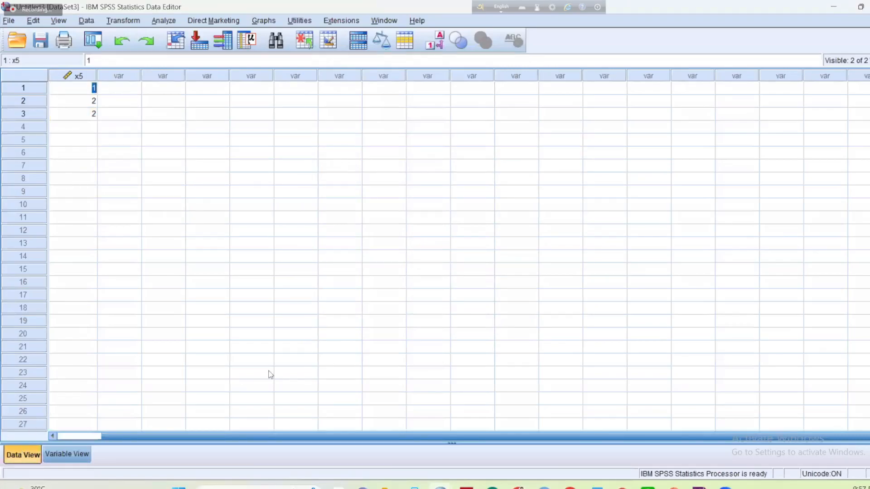
Review the value labels of x5 and display labels instead of codes in the data view
click(89, 457)
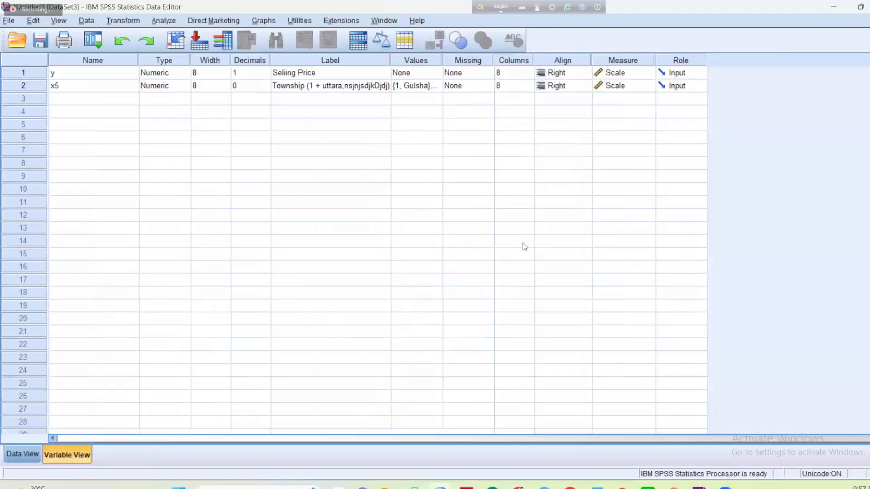
click(430, 90)
click(434, 86)
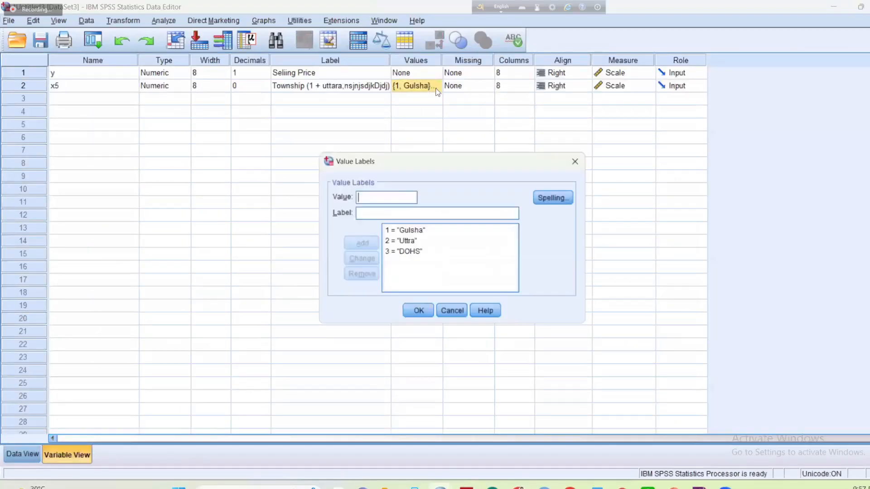
click(575, 161)
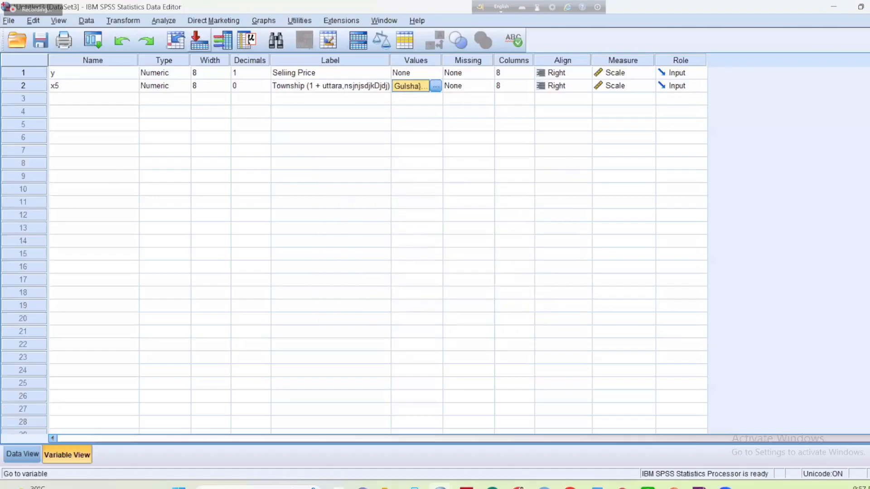
click(26, 456)
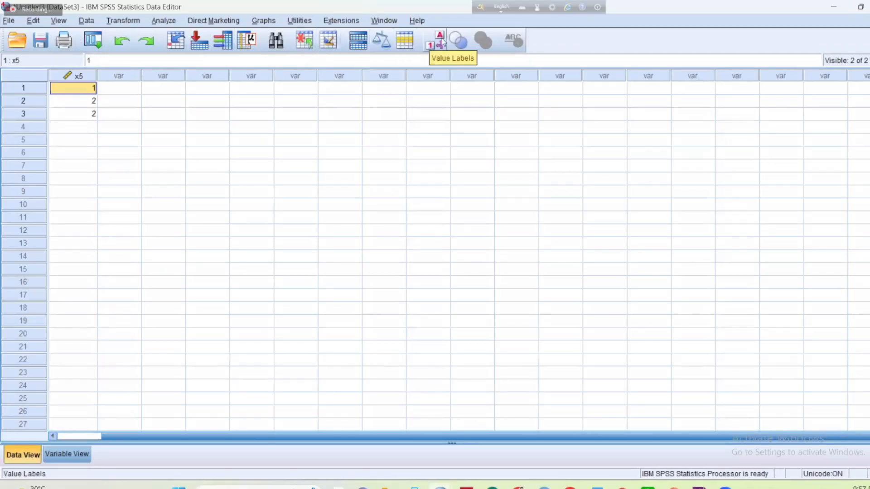
click(440, 42)
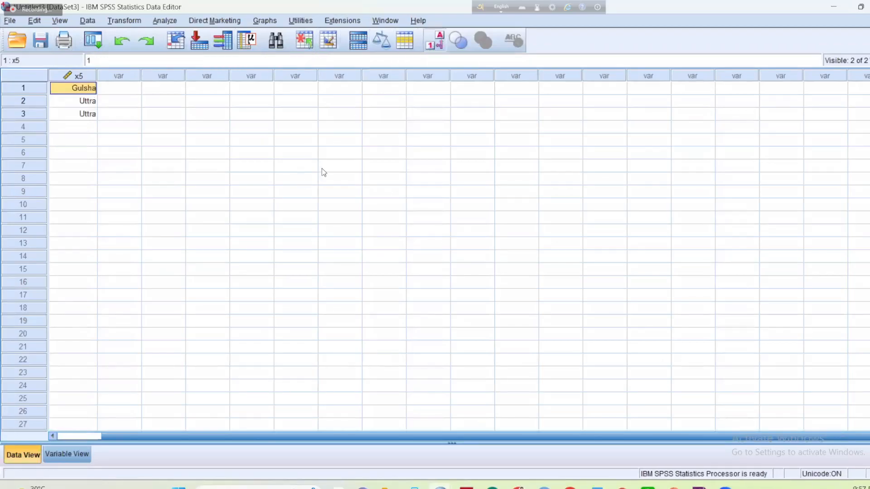
click(404, 40)
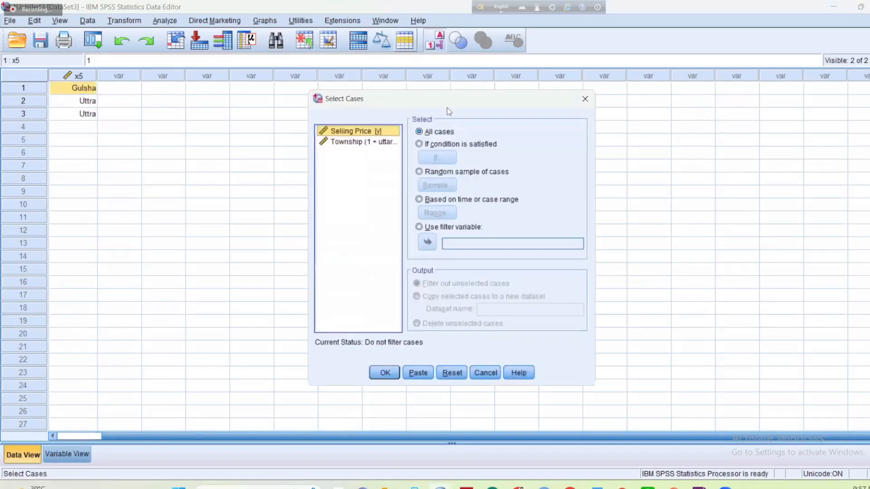
click(584, 98)
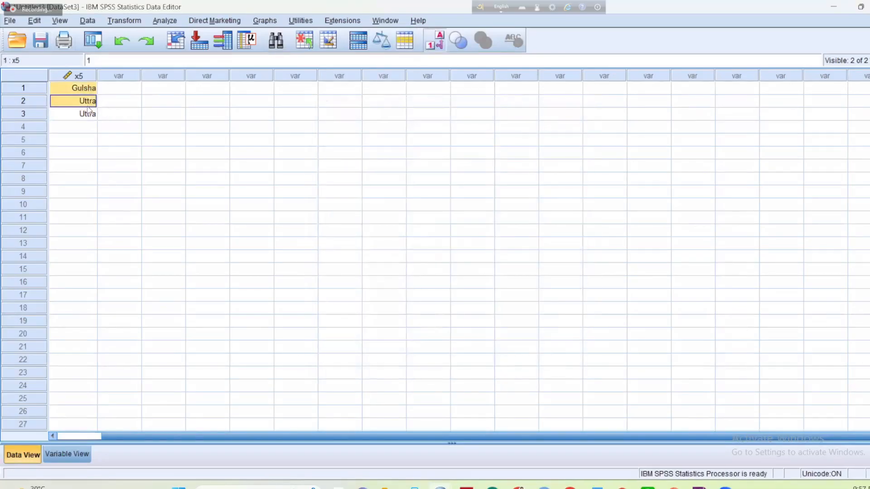
click(405, 41)
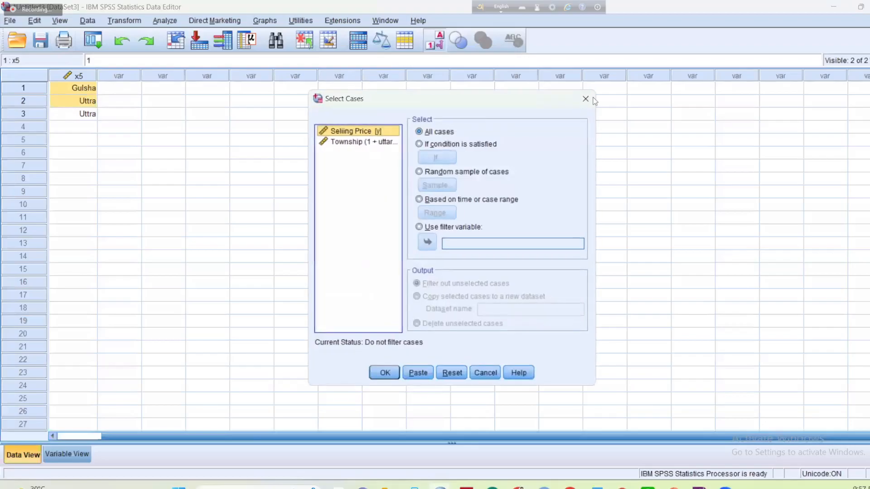
click(578, 105)
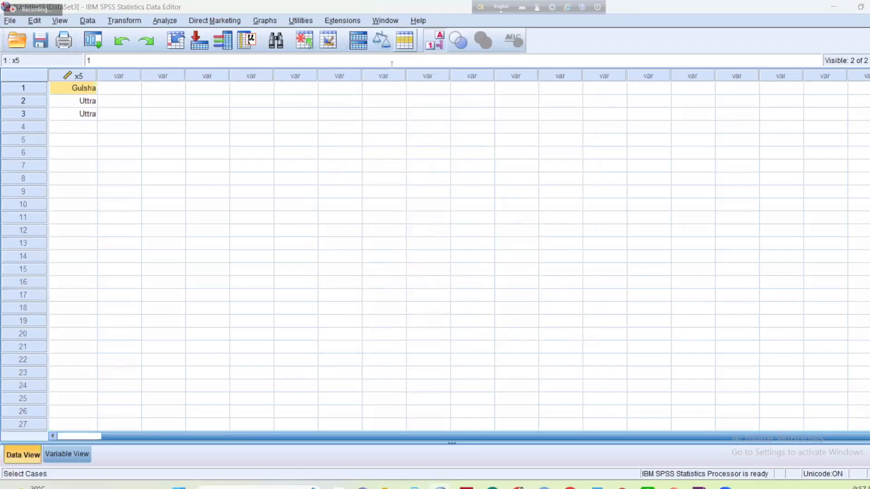
click(405, 40)
click(585, 98)
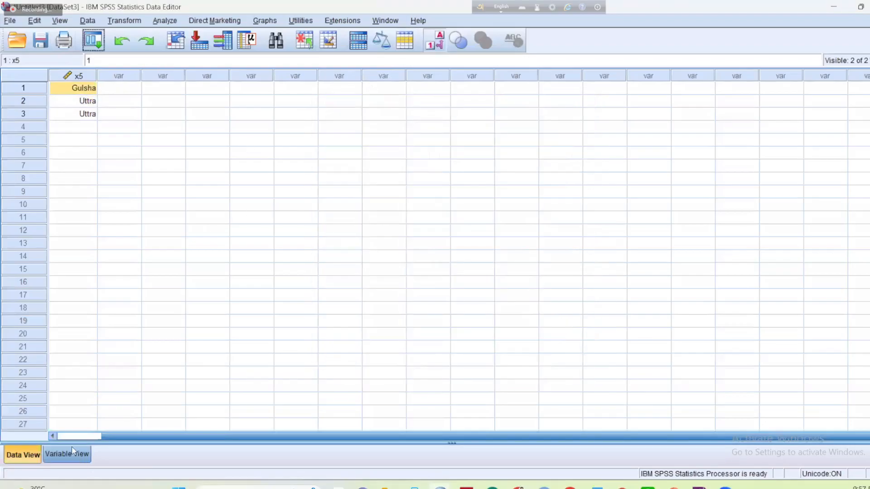
Define a numeric variable X2 below x5 with 0 decimals
click(67, 454)
click(92, 101)
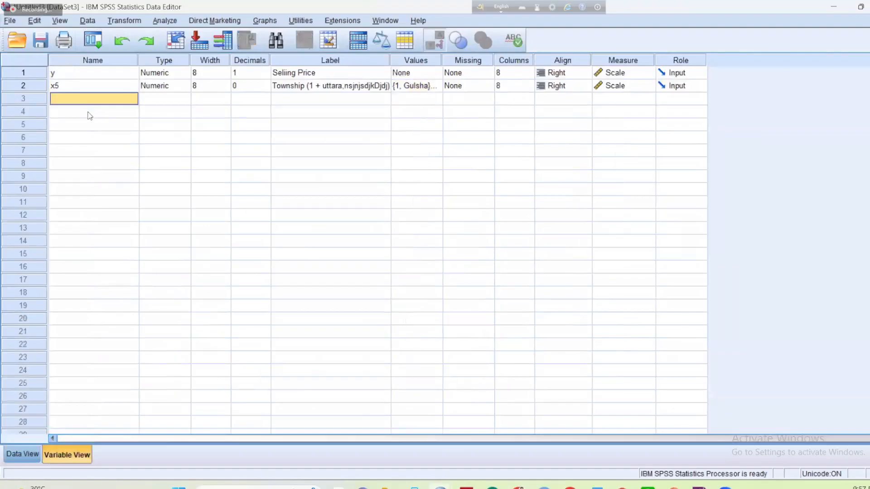
text(X2)
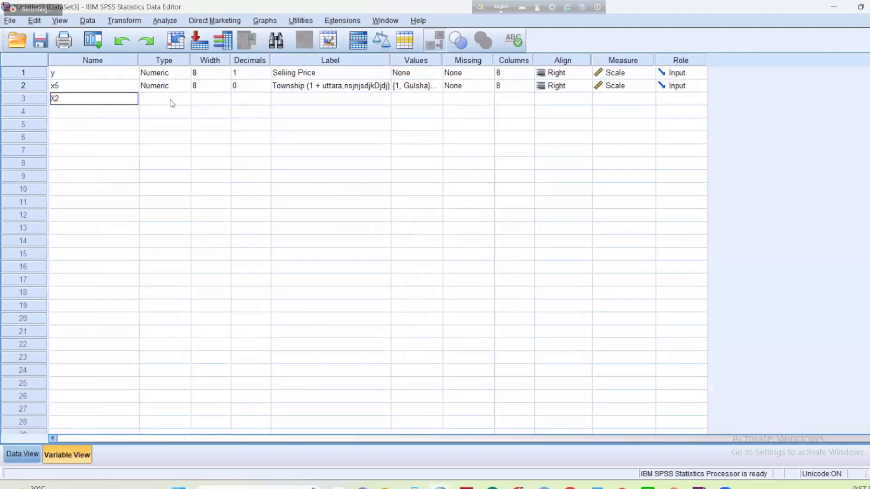
click(171, 100)
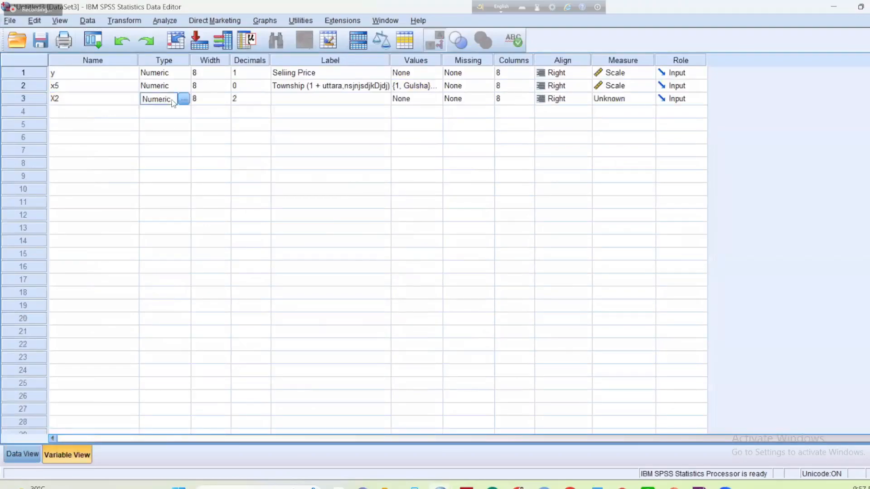
click(237, 98)
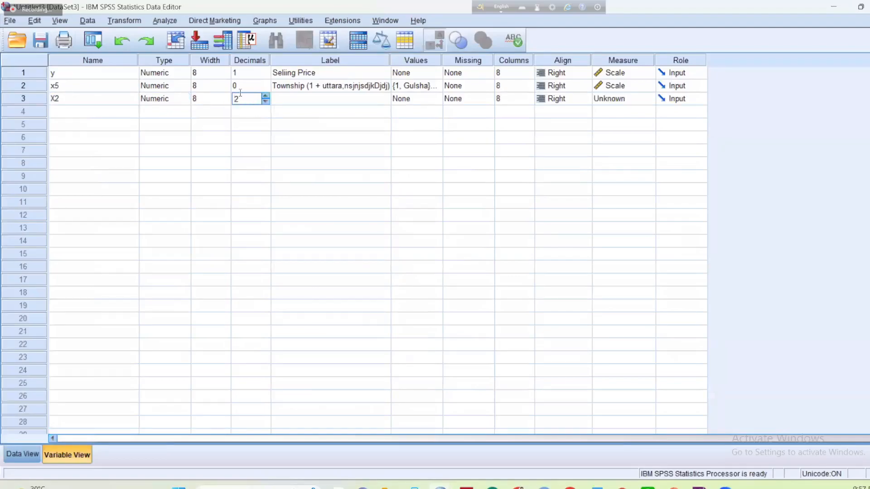
text(0)
click(302, 101)
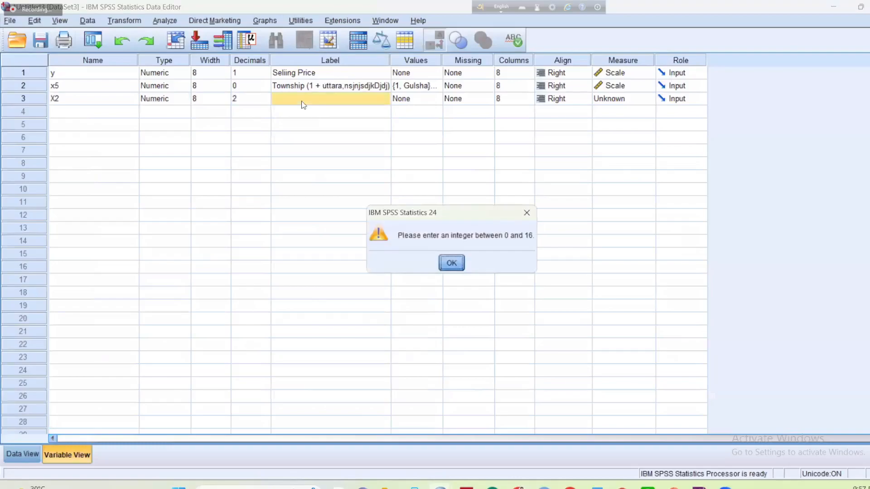
click(527, 213)
click(240, 97)
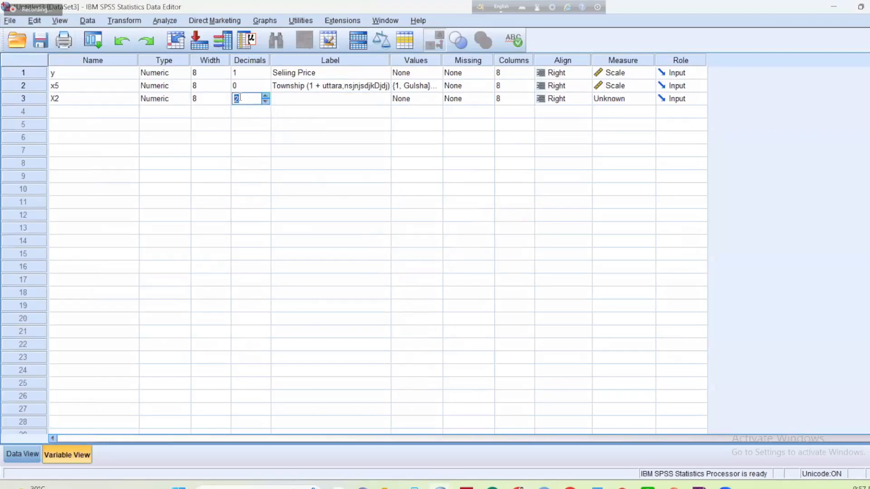
text(0)
Enter "sWIMIMG POOL" as the label of X2
click(289, 100)
text(s)
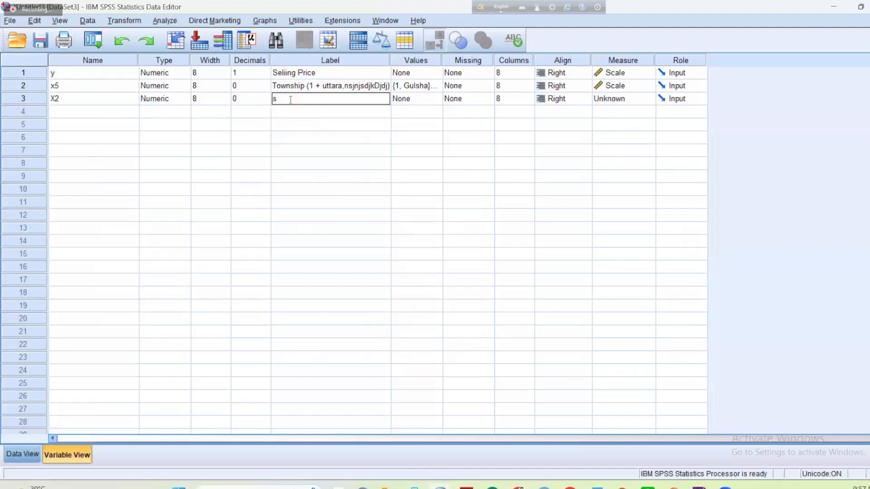
text(WIMIMG POOL)
key(Tab)
Define value labels for X2 as 1 = "yES" and 0 = "nO", checking the pool coding in the Real Estate Data PDF
click(438, 99)
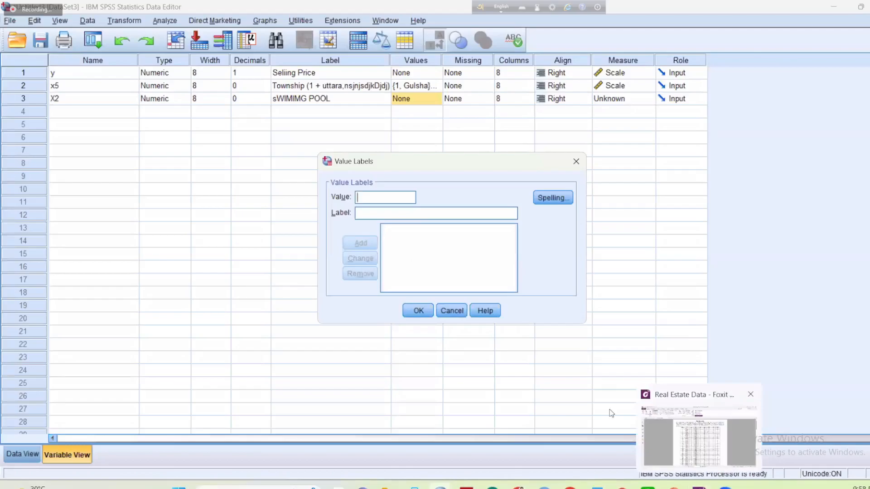
click(699, 488)
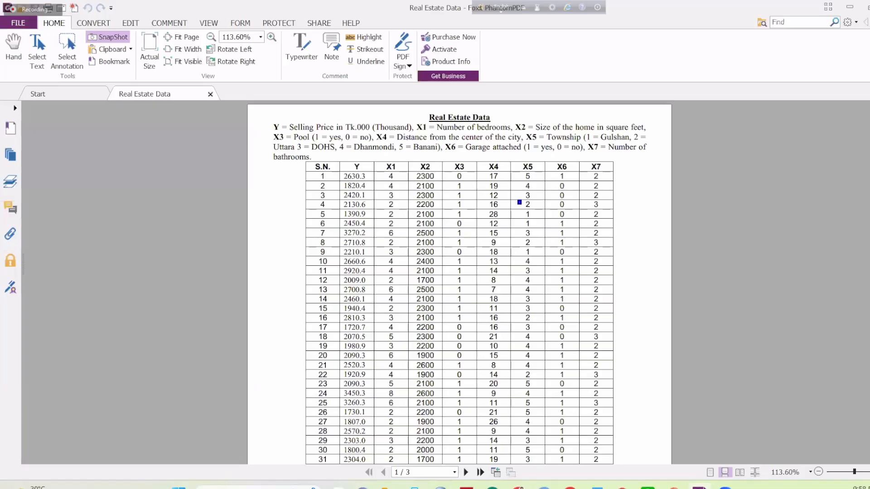
click(695, 486)
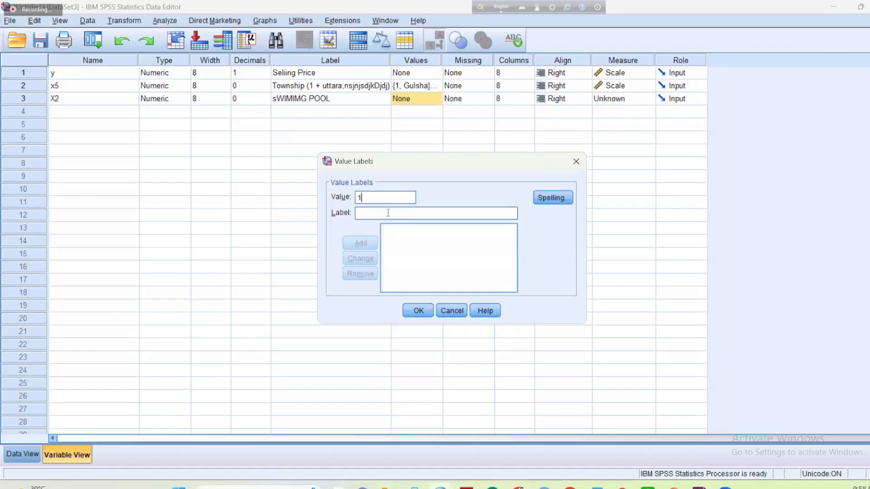
click(388, 213)
text(yES)
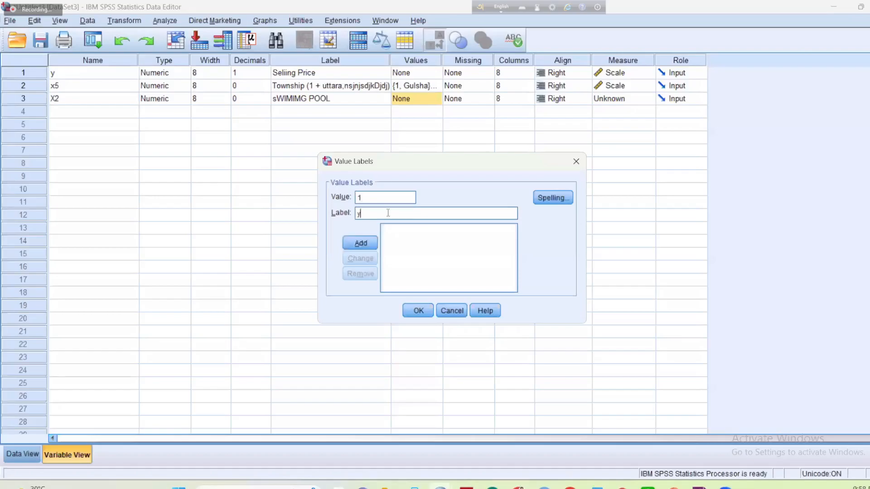
click(367, 243)
text(0)
text(nO)
click(369, 241)
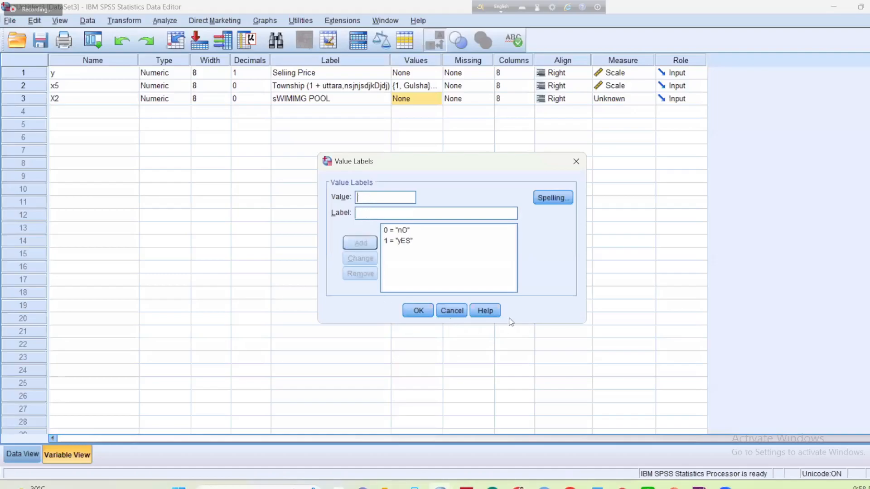
key(Return)
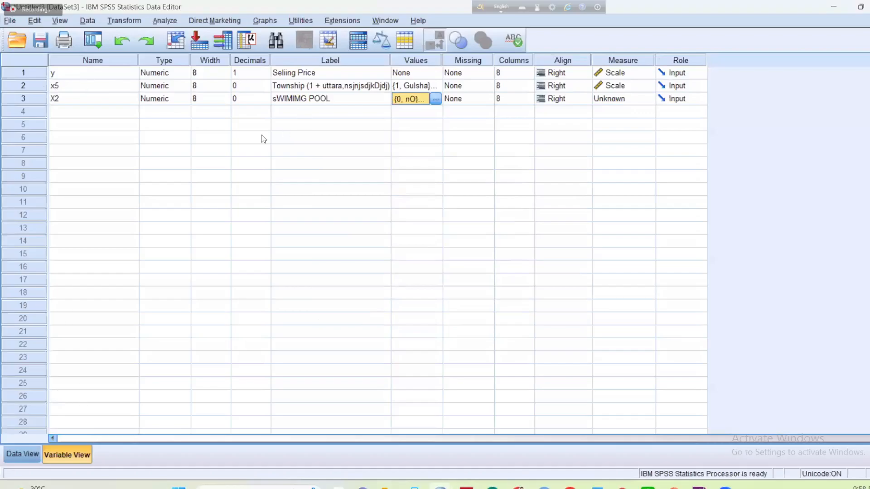
Enter the y values 2954 for the second case and 3000 for the third case in the data view
double_click(22, 75)
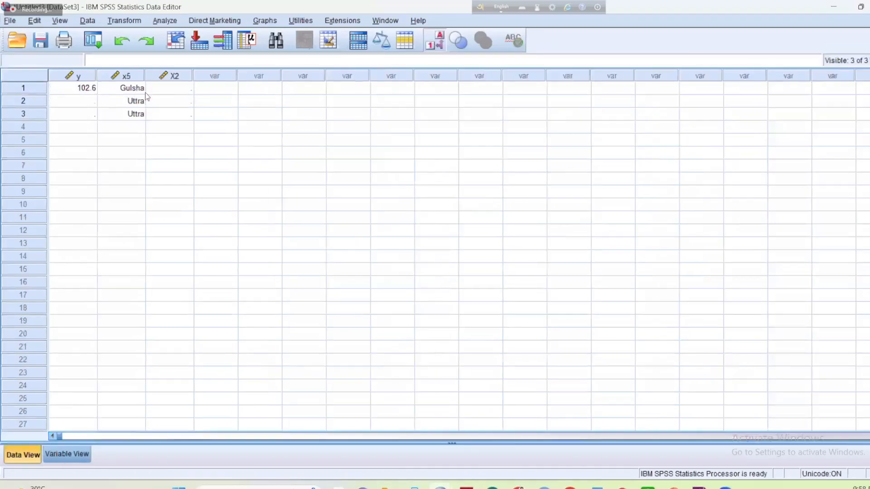
click(82, 103)
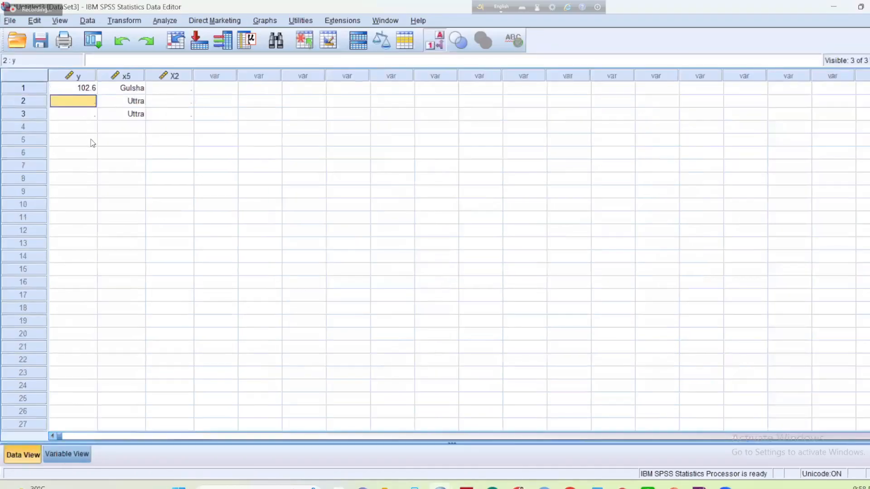
text(2954)
click(86, 109)
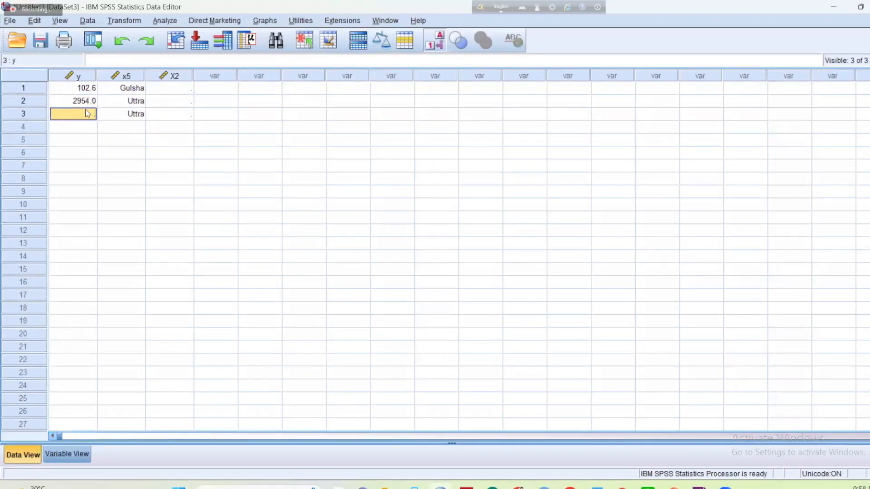
text(3000)
Set X2 to the value label yES for the first three cases
click(156, 87)
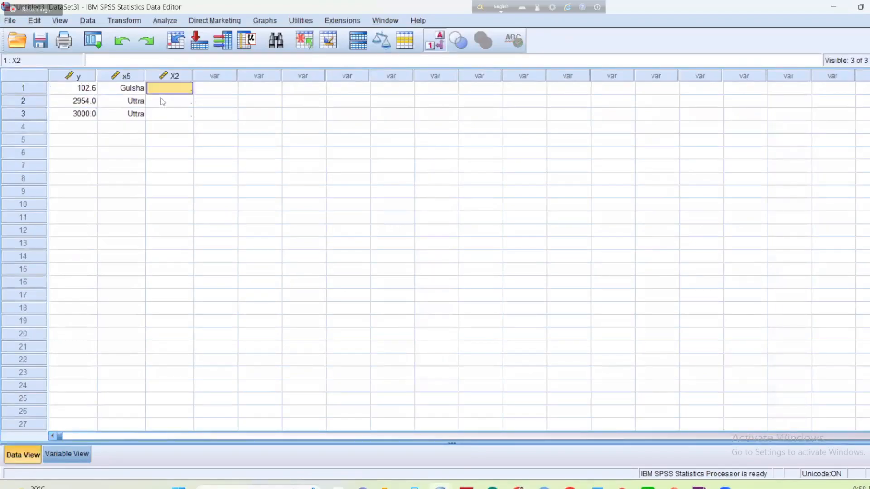
text(66)
click(187, 88)
click(176, 113)
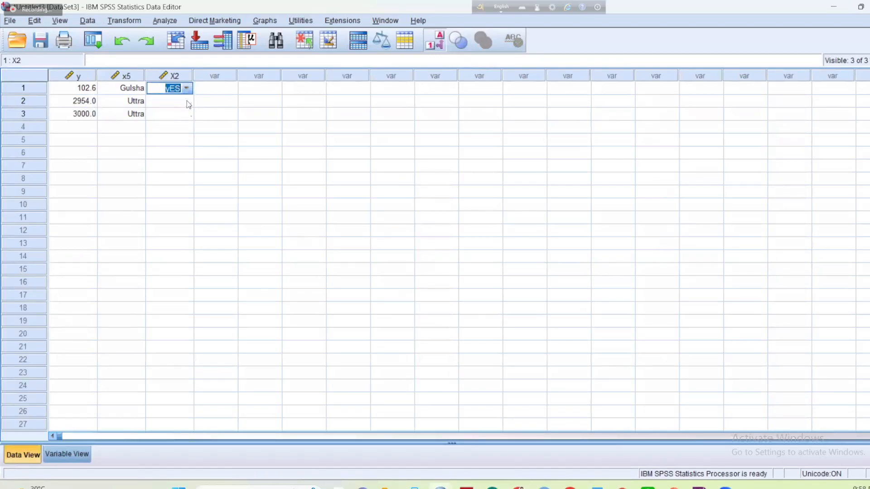
click(188, 102)
click(187, 101)
click(177, 126)
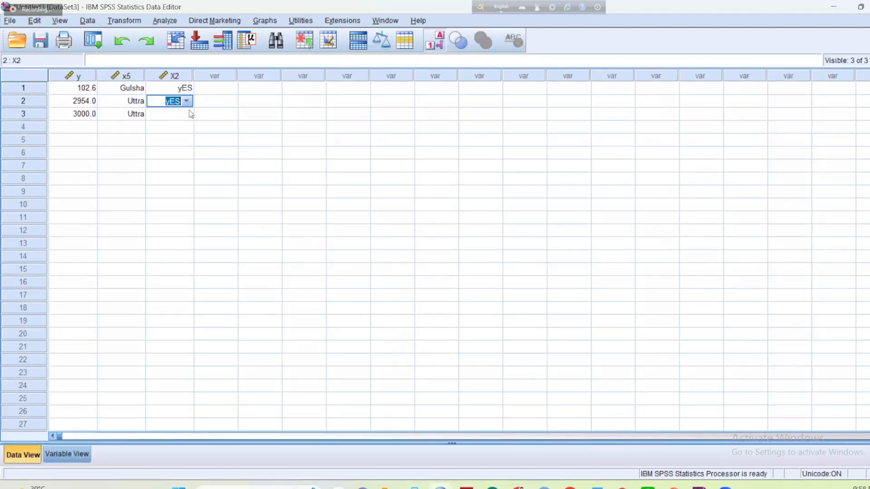
click(188, 114)
click(187, 113)
click(187, 114)
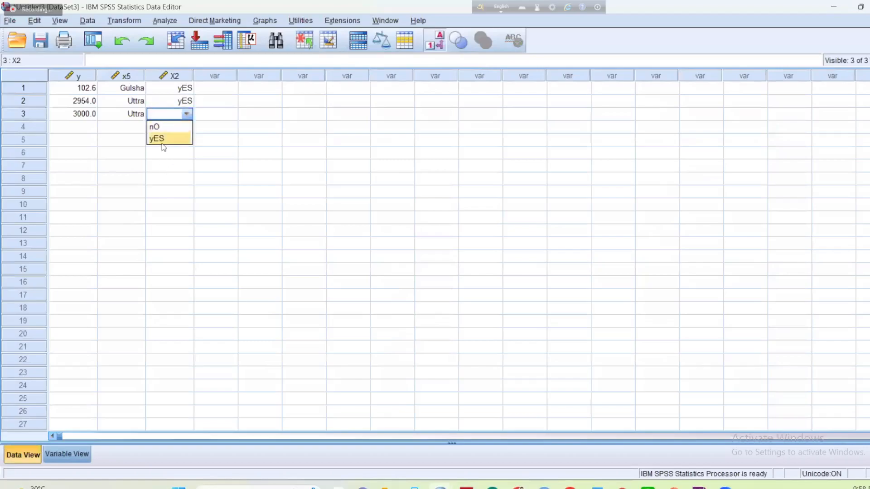
click(164, 140)
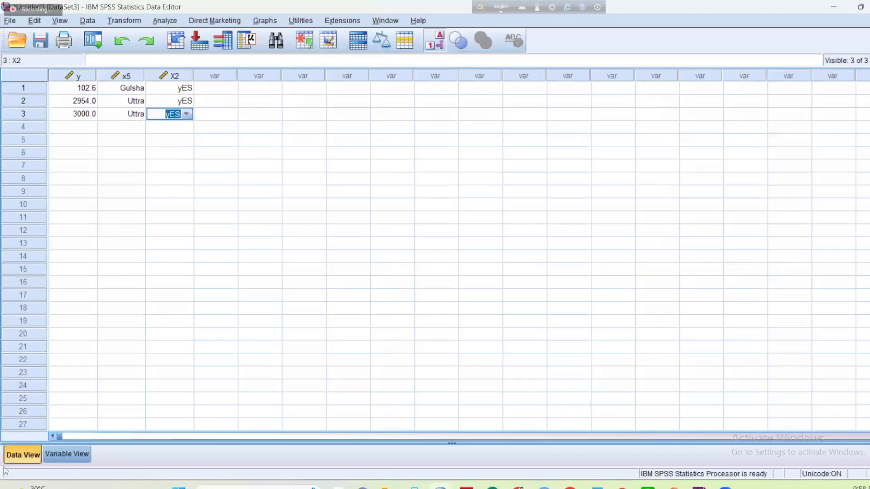
Compare the variable definitions of y, x5 and X2 with their entered cases in the data view
click(58, 460)
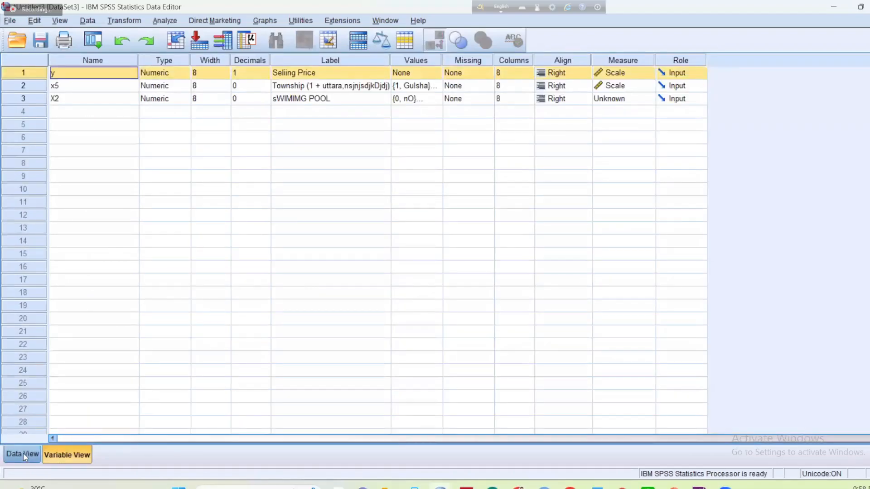
click(75, 448)
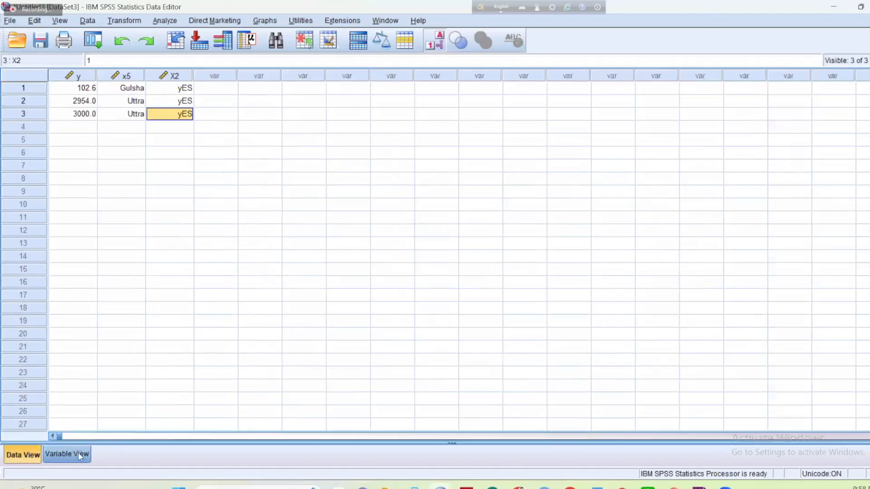
click(78, 453)
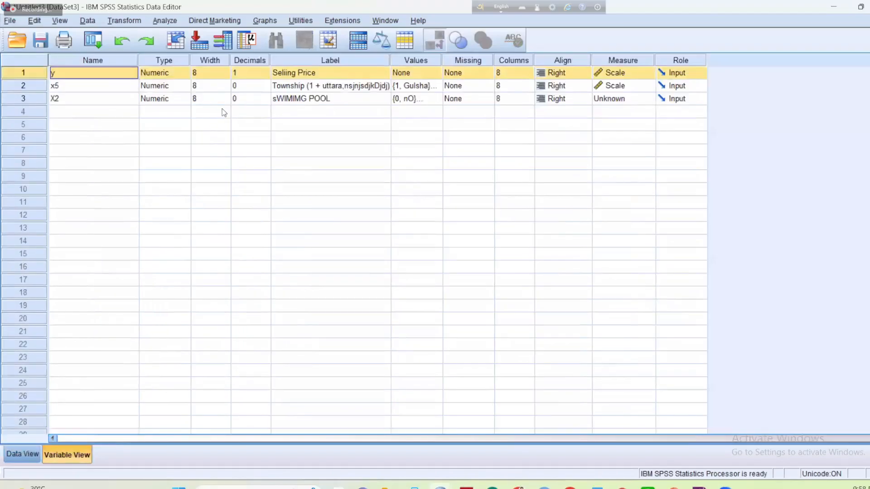
click(9, 455)
click(53, 458)
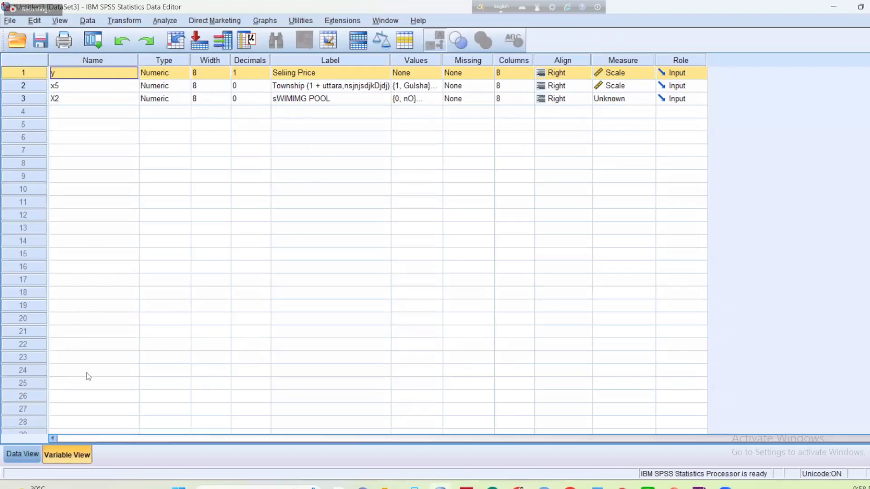
click(20, 454)
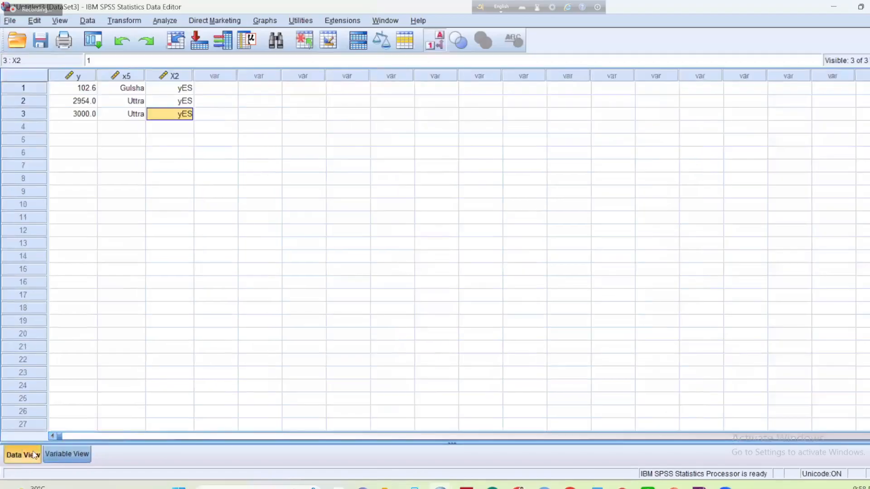
click(54, 454)
click(21, 453)
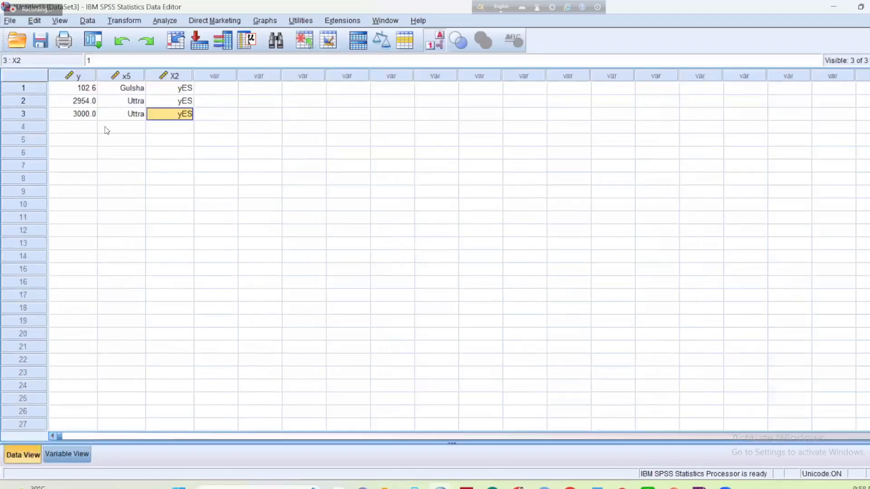
Close the untitled DataSet3 without saving its changes
click(54, 455)
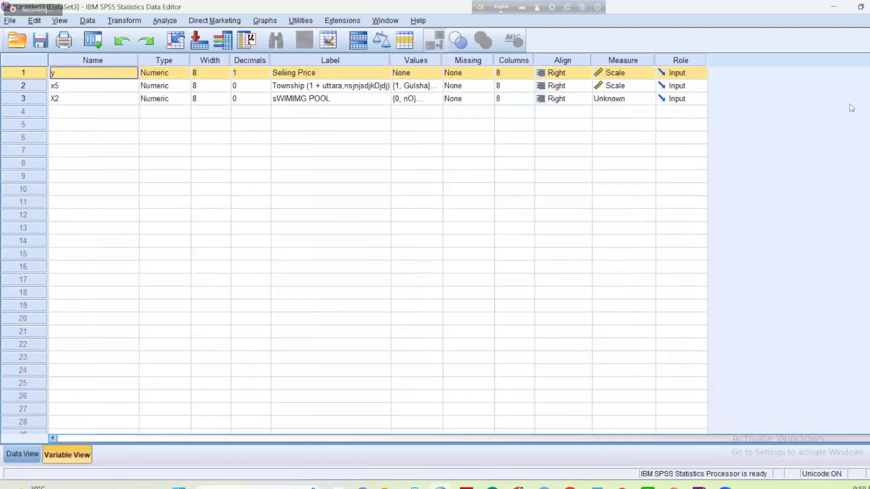
click(869, 7)
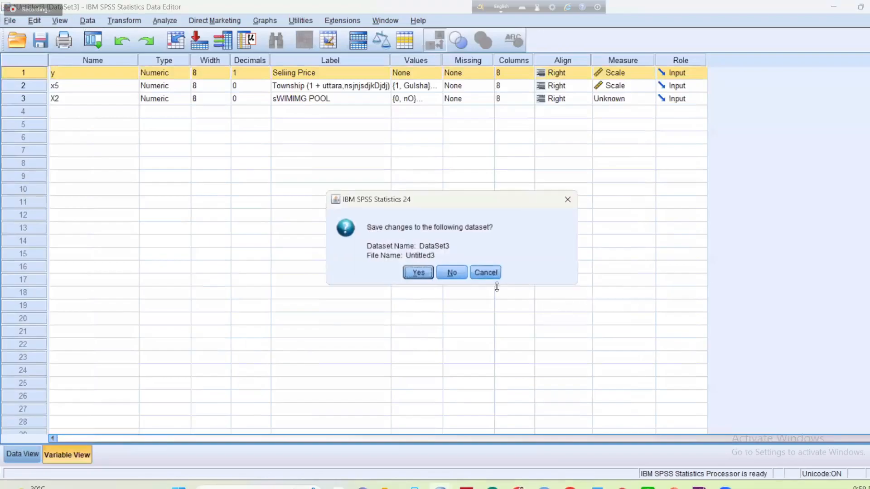
click(457, 275)
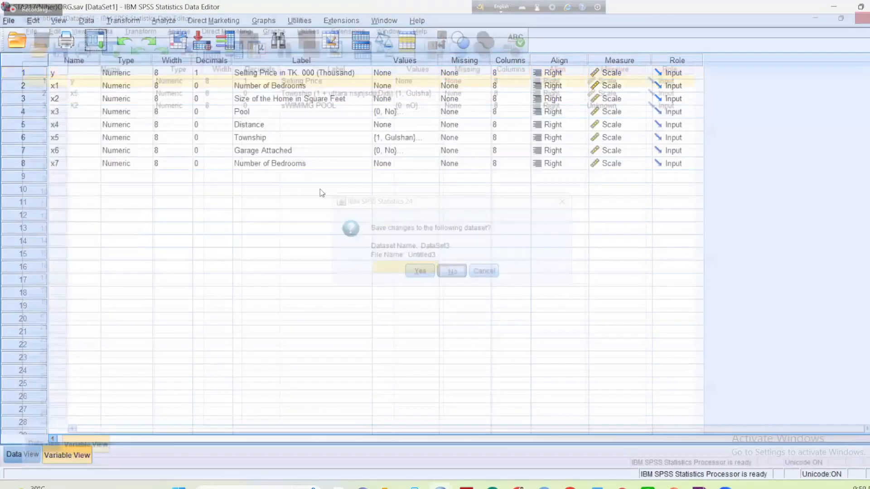
Narrow the Label column of the remaining dataset's variable list to just fit the longest label
mouse_move(372, 56)
mouse_down()
mouse_move(541, 57)
mouse_move(361, 56)
mouse_up()
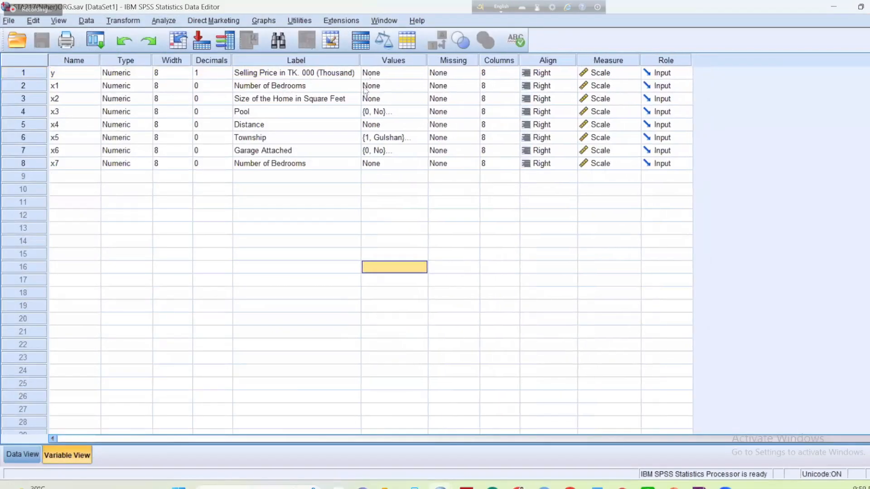
click(369, 253)
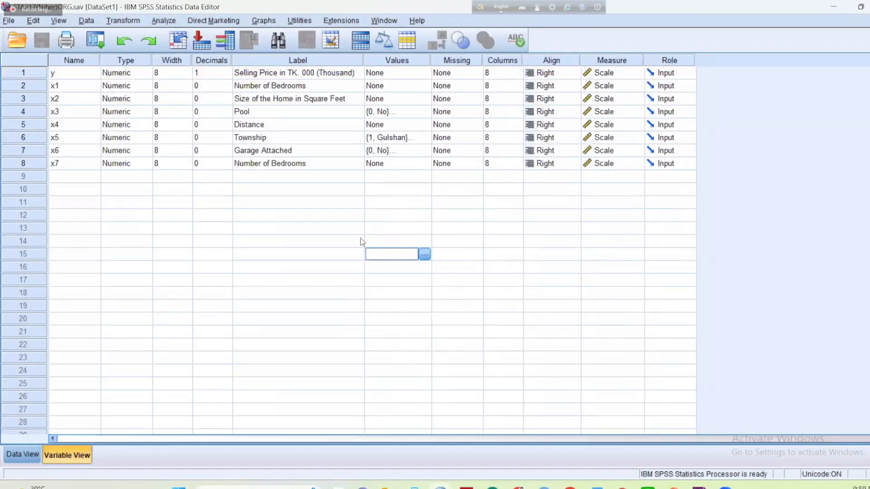
click(363, 61)
click(343, 162)
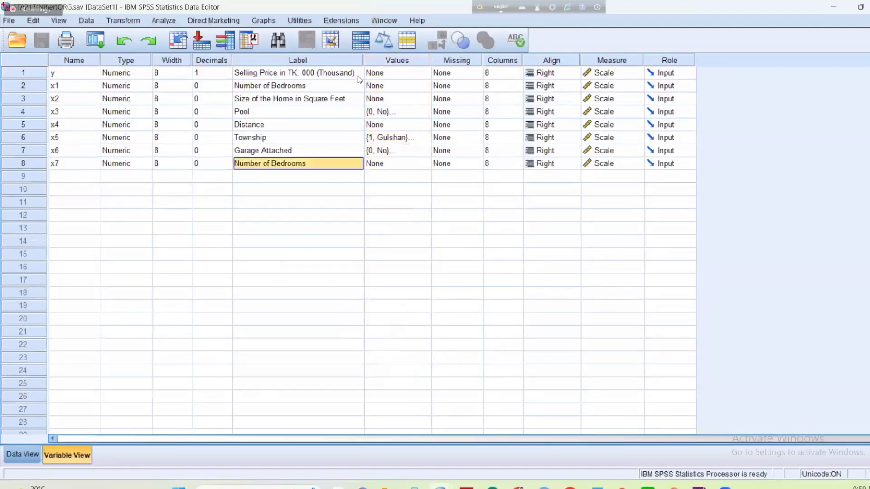
Switch to the Real Estate Data PDF in Foxit and place it side by side with the SPSS variable list
click(700, 487)
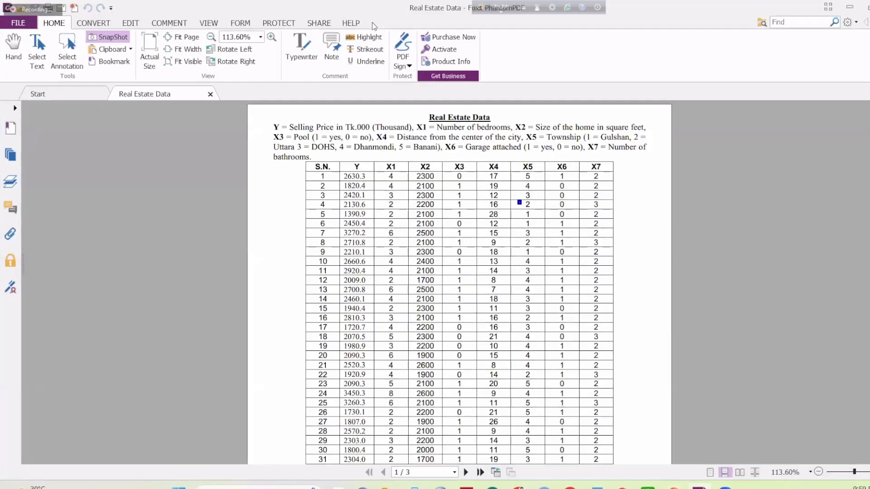
drag(371, 22, 1, 290)
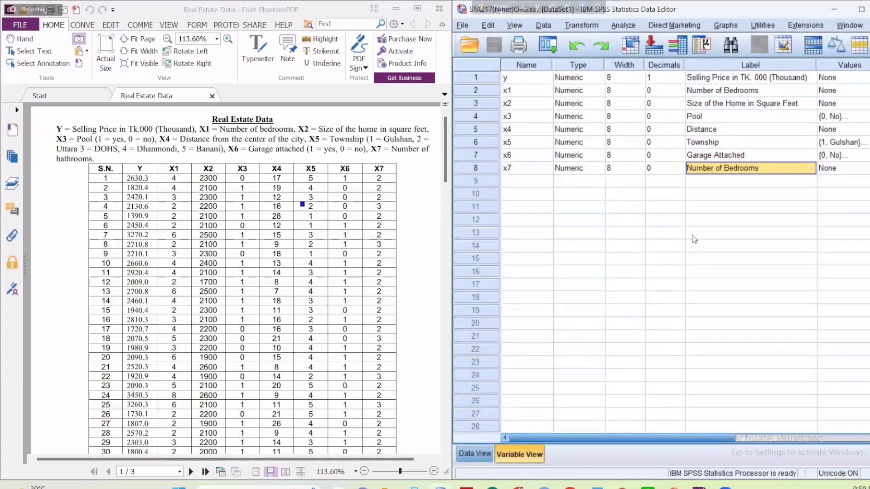
click(599, 245)
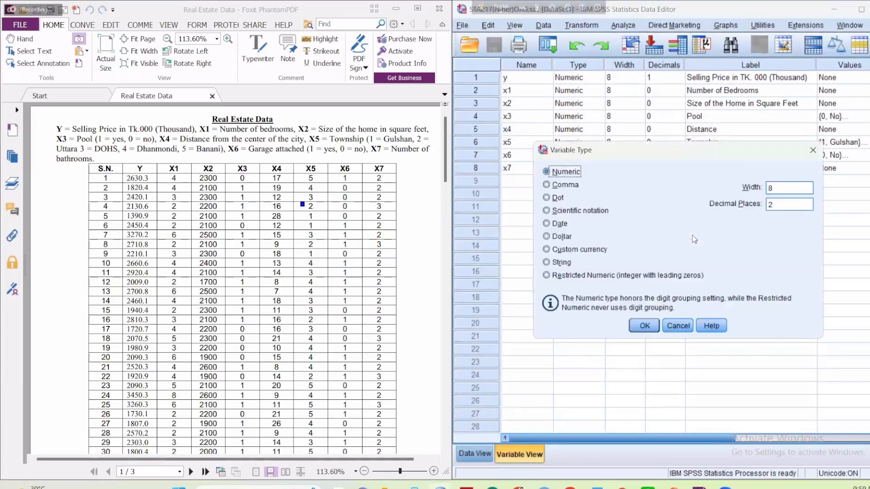
key(Escape)
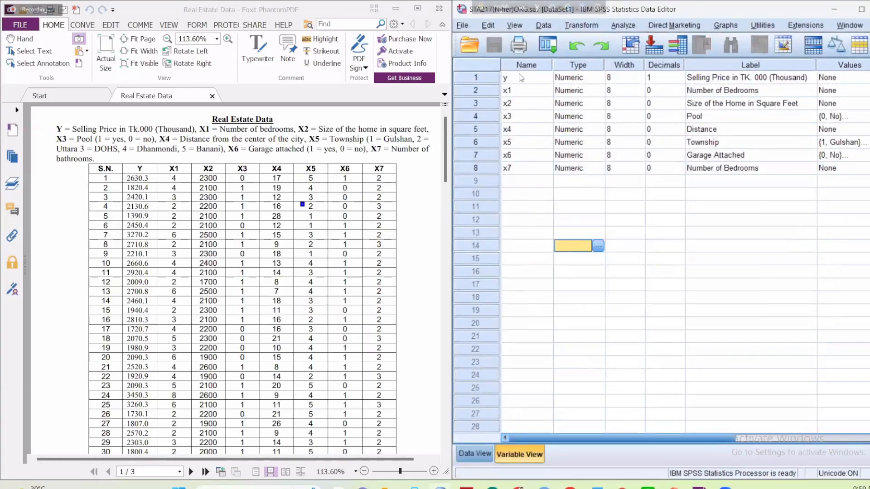
Review the names, decimals and labels of variables y to x7 against the variable descriptions in the PDF
click(515, 78)
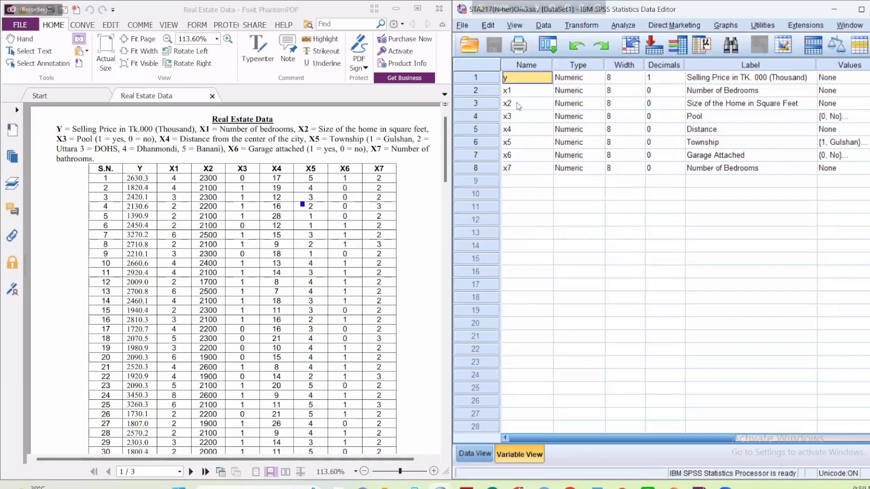
click(522, 105)
drag(538, 78, 540, 180)
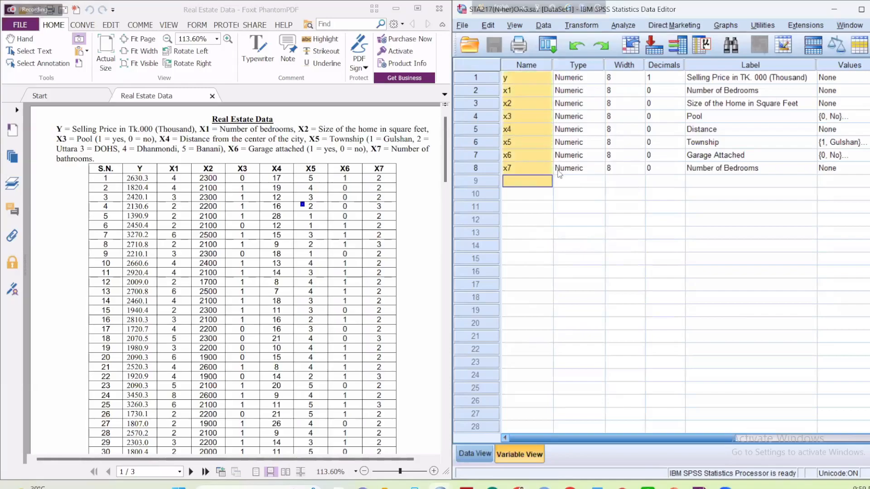
click(659, 194)
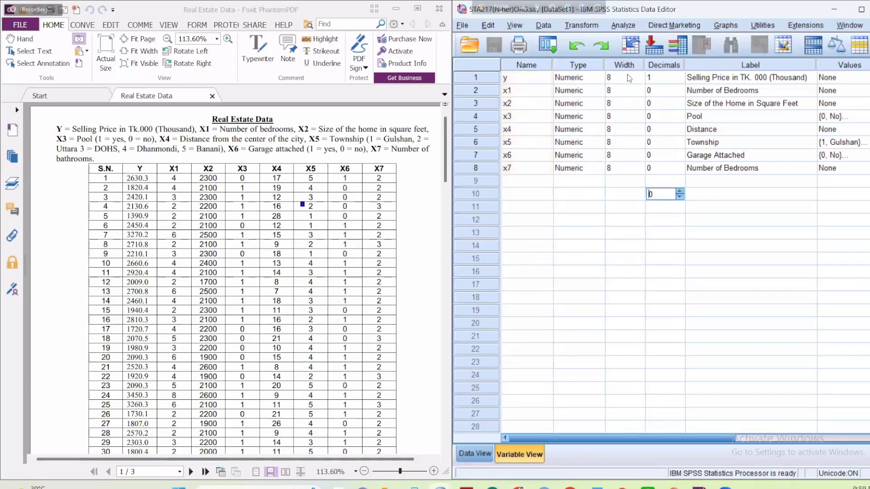
click(739, 309)
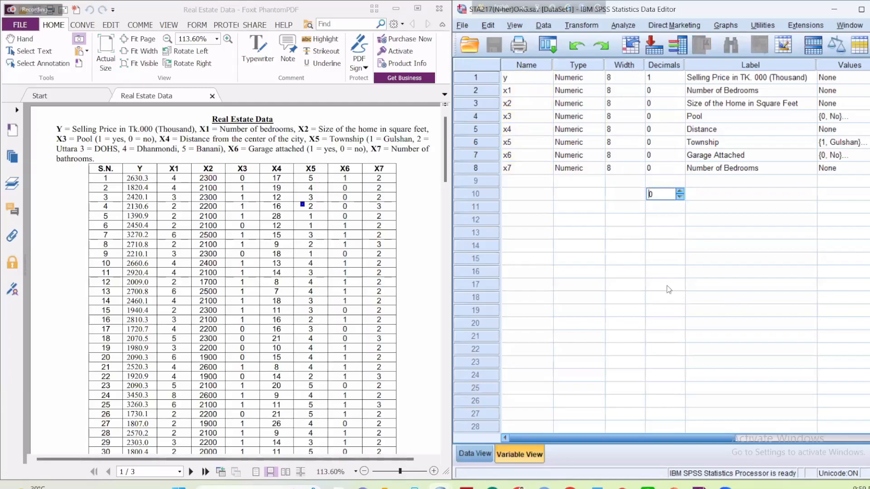
click(747, 82)
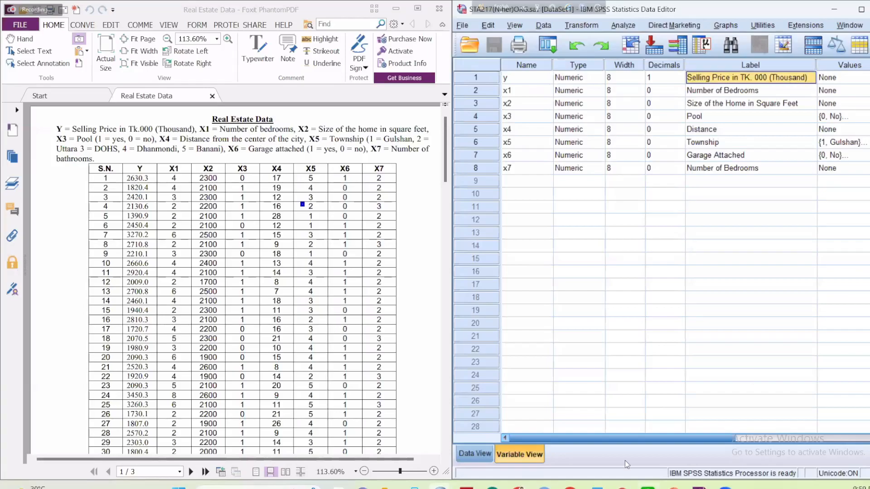
Check the Values settings of the first variables, inspect the value labels defined for Pool, and close them without changes
drag(620, 439, 675, 434)
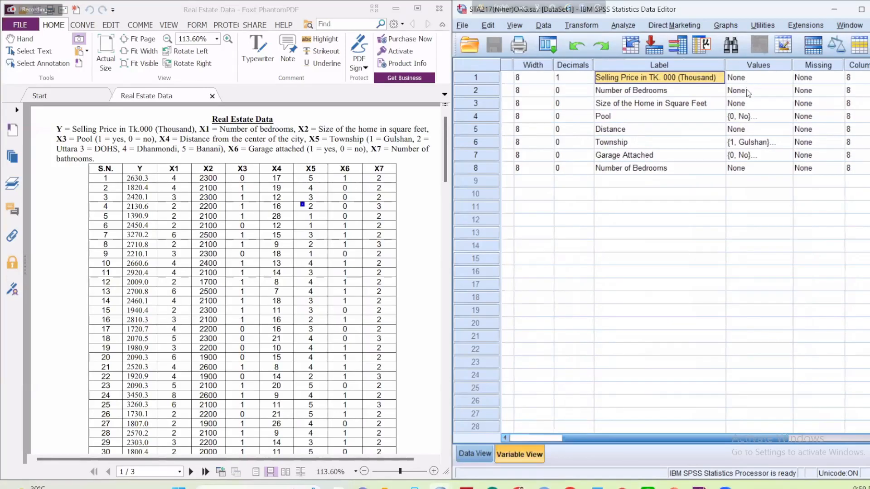
click(746, 95)
click(761, 104)
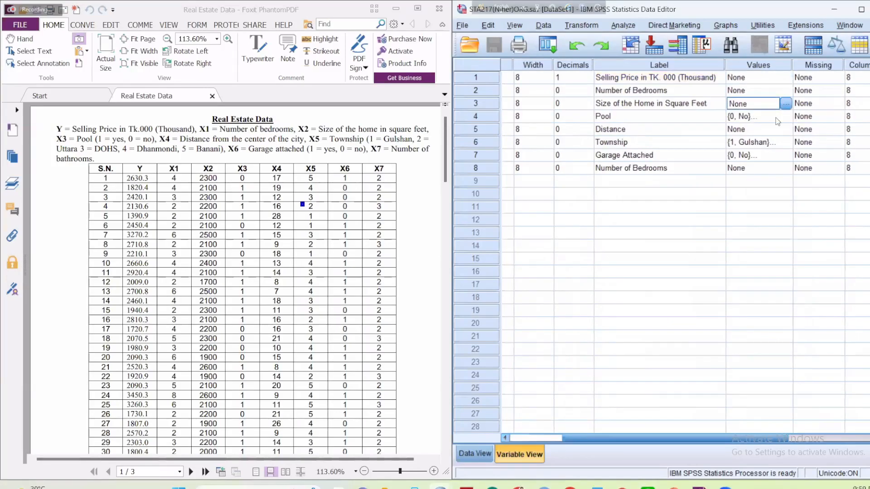
click(775, 118)
click(786, 117)
click(799, 166)
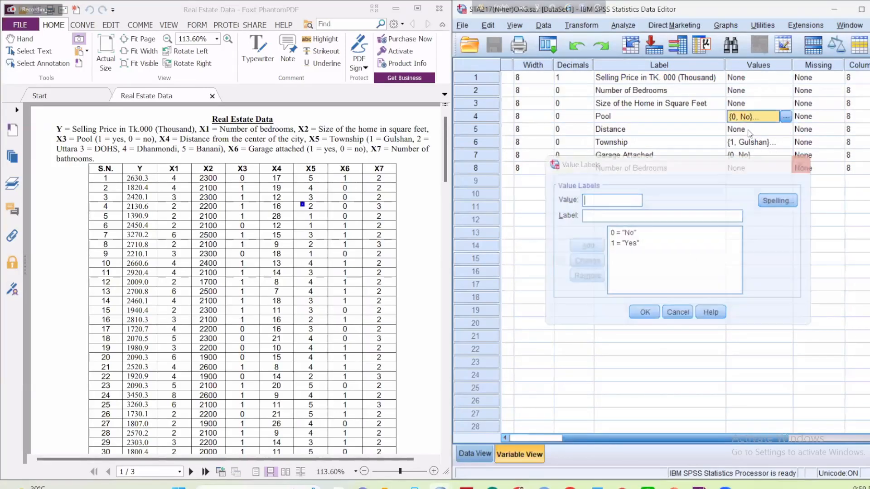
Inspect the value labels defined for the Township variable and close them without changes
click(760, 131)
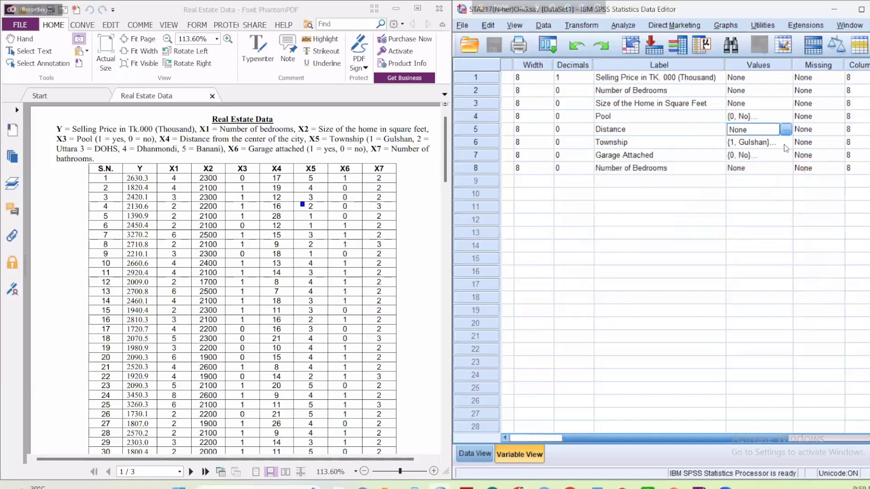
click(784, 144)
click(786, 143)
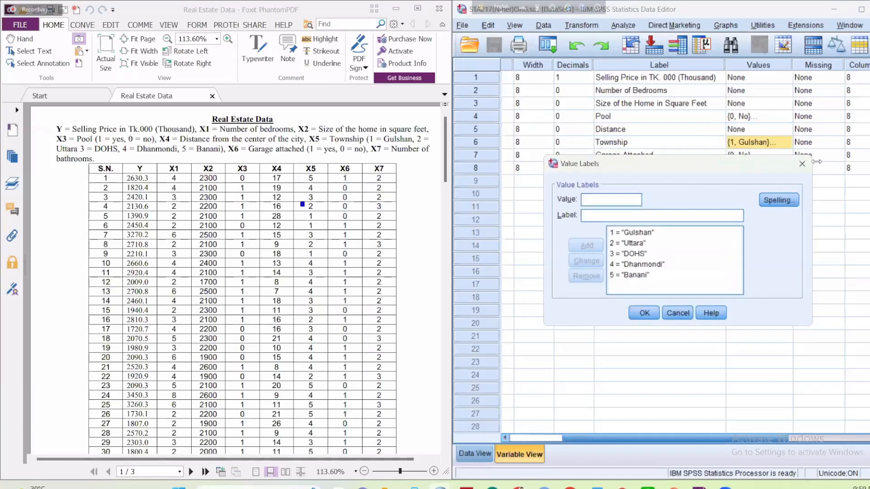
click(801, 166)
Inspect the value labels of Garage Attached, and review the missing, column width, alignment and measure settings of all variables
click(750, 156)
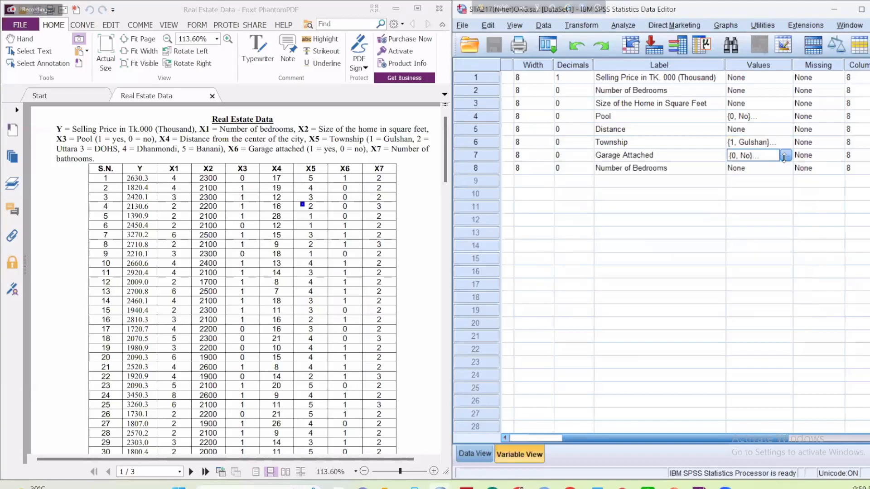
click(786, 155)
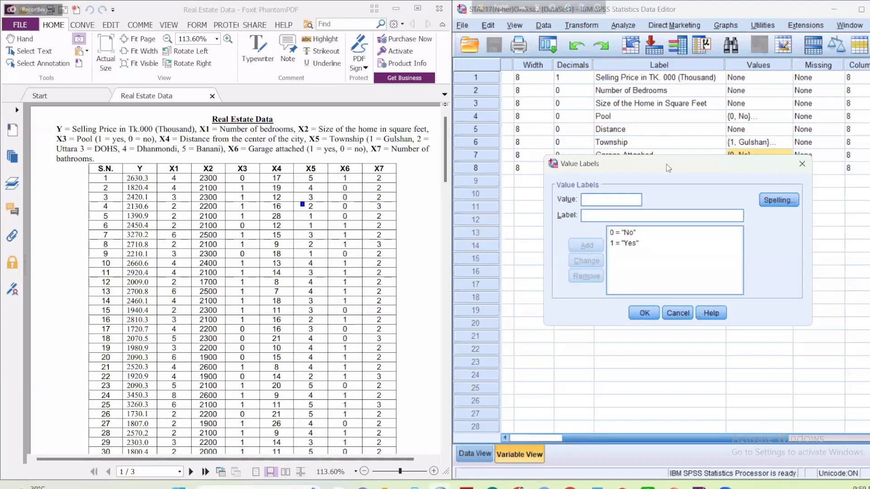
click(802, 165)
key(Down)
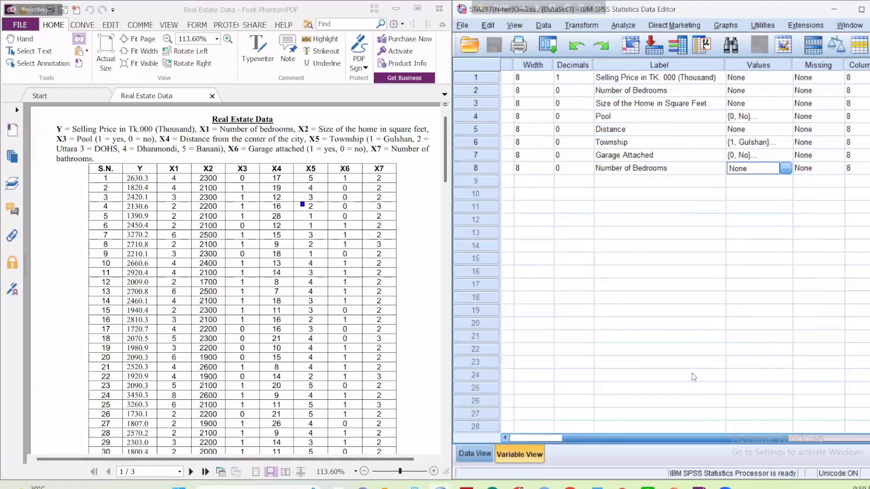
scroll(708, 395, right, 3)
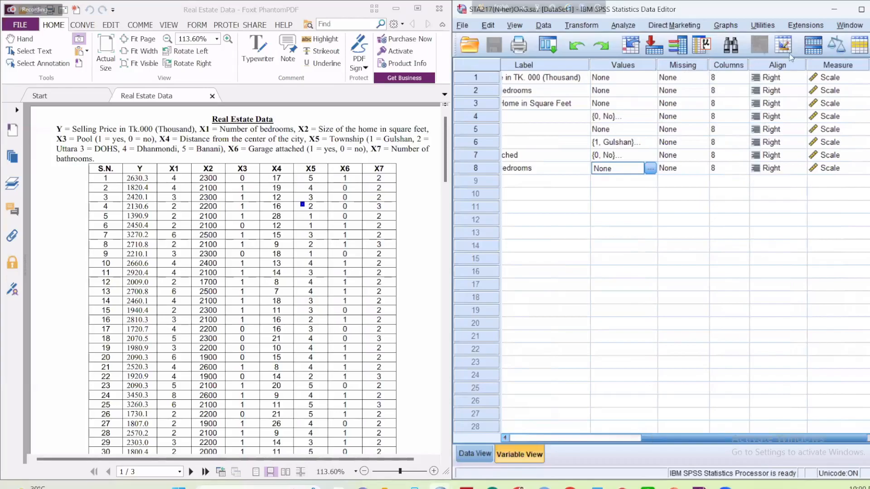
scroll(824, 73, right, 1)
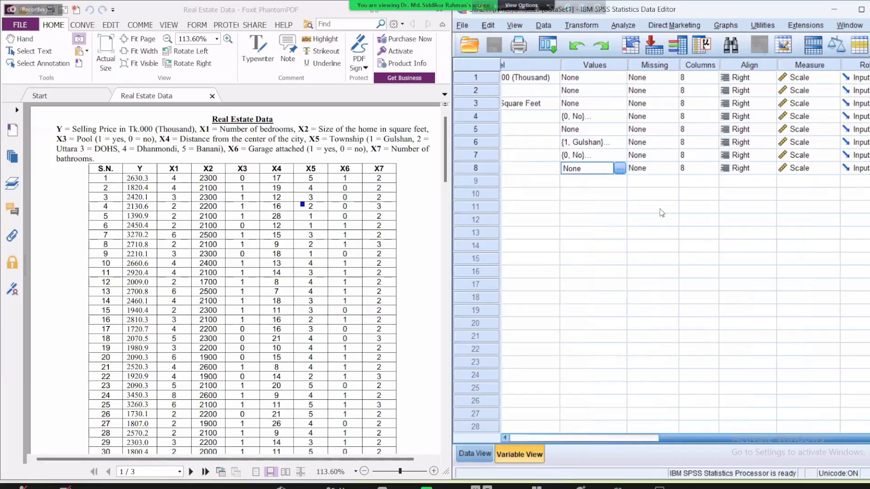
Show the dataset's entered cases and compare them with the PDF's data table from the first case to case 105
click(475, 454)
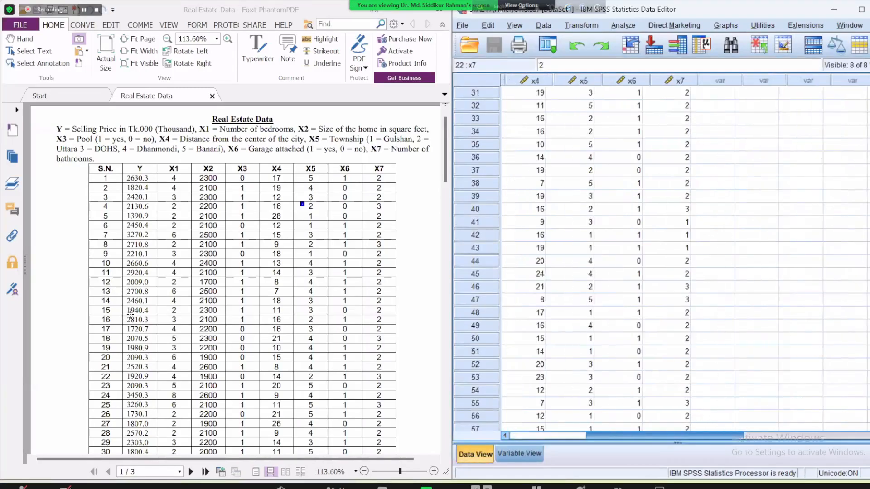
scroll(137, 372, down, 1)
scroll(139, 368, down, 20)
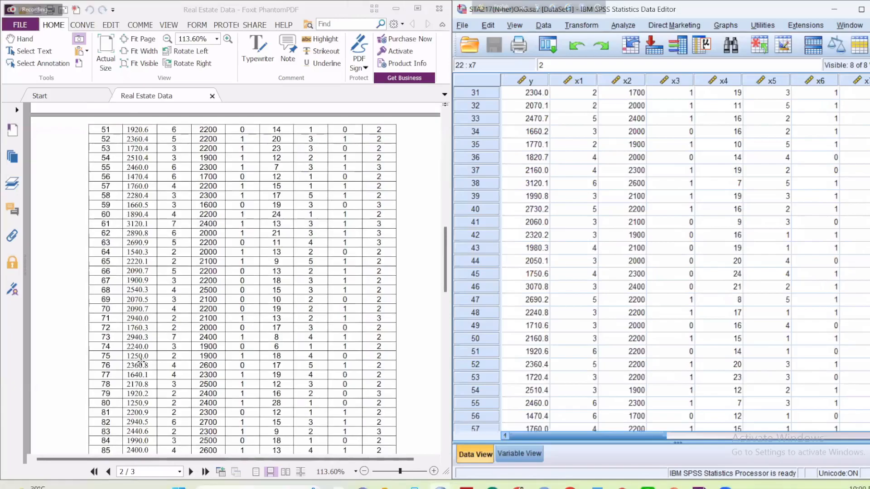
scroll(136, 317, up, 20)
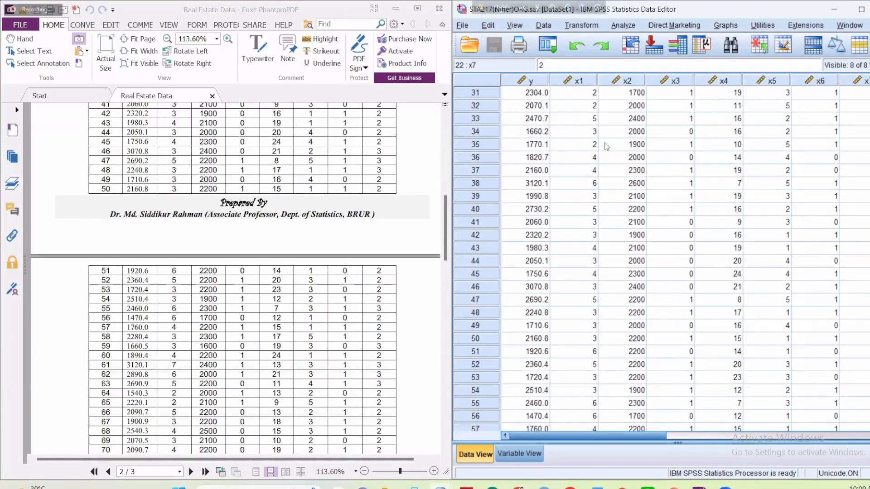
scroll(587, 152, up, 11)
scroll(301, 170, up, 3)
scroll(301, 182, down, 20)
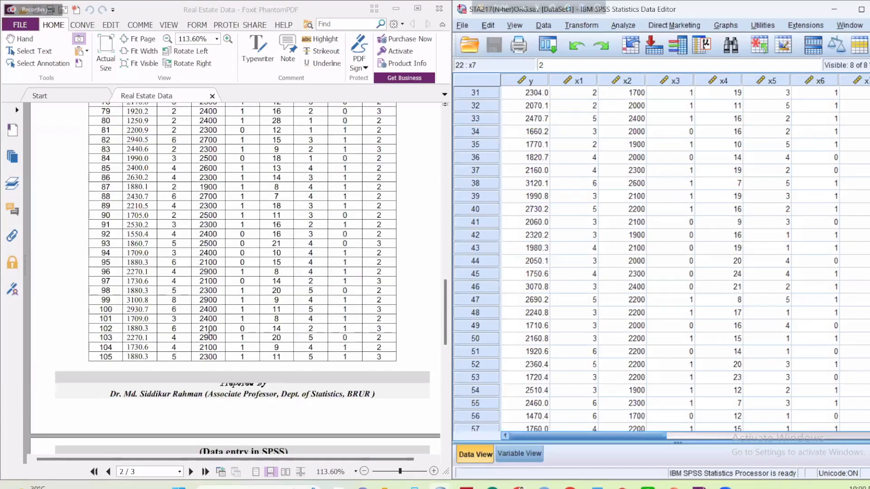
scroll(706, 166, down, 20)
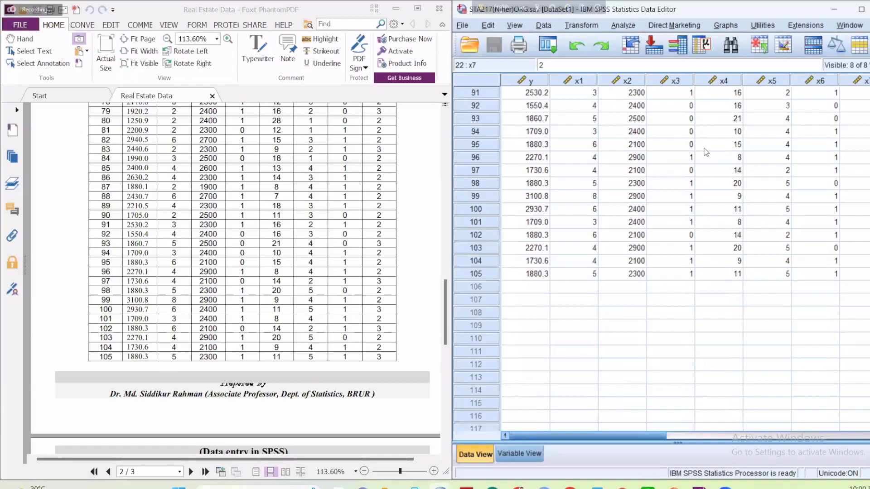
scroll(706, 152, down, 3)
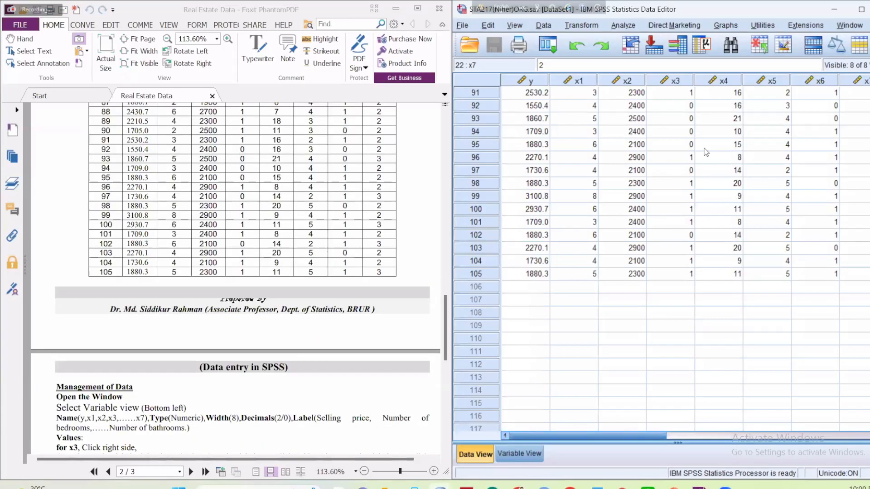
scroll(706, 147, up, 2)
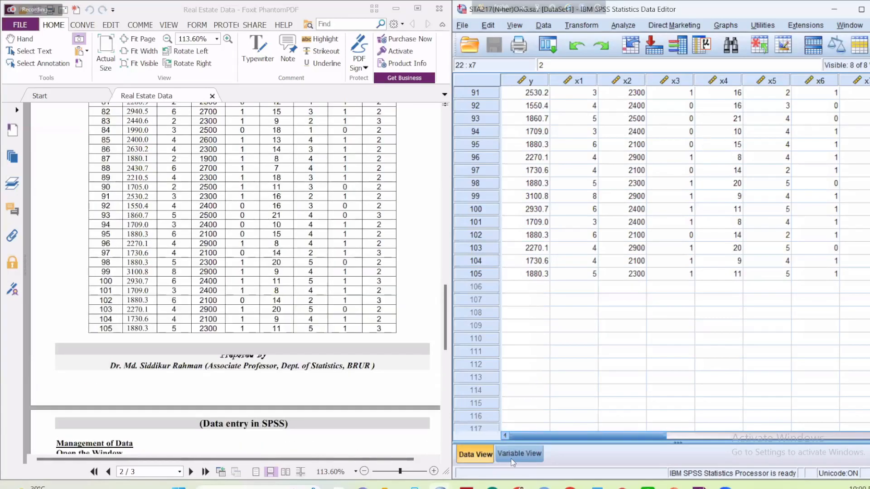
scroll(513, 460, up, 20)
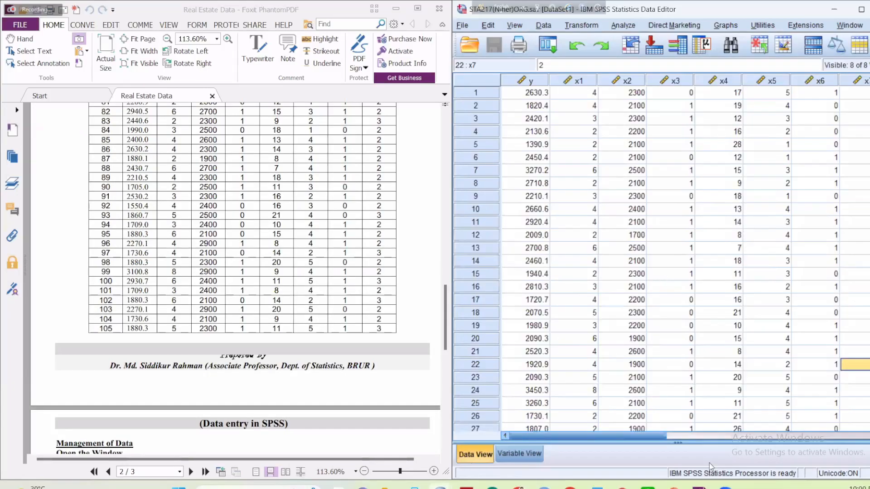
Return the dataset to its variable definitions, and maximize the PDF with the "Data entry in SPSS" section enlarged to 200%
key(ctrl+t)
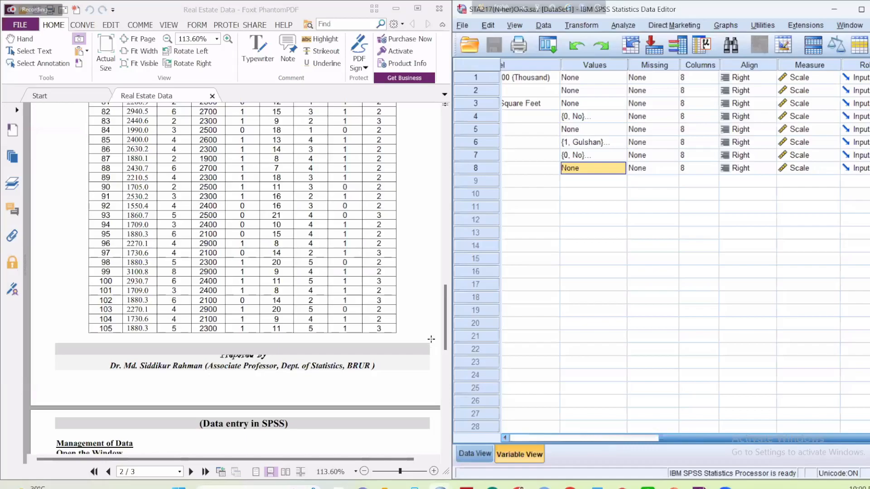
scroll(293, 282, left, 5)
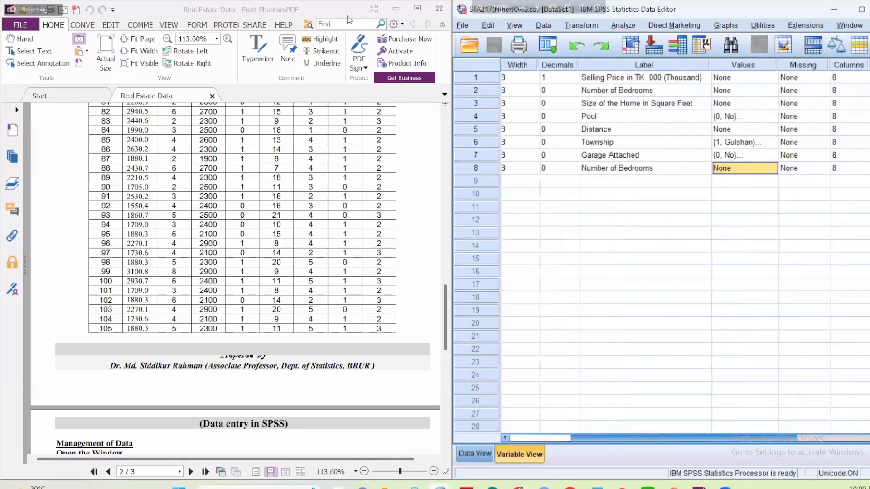
click(418, 13)
scroll(422, 266, down, 3)
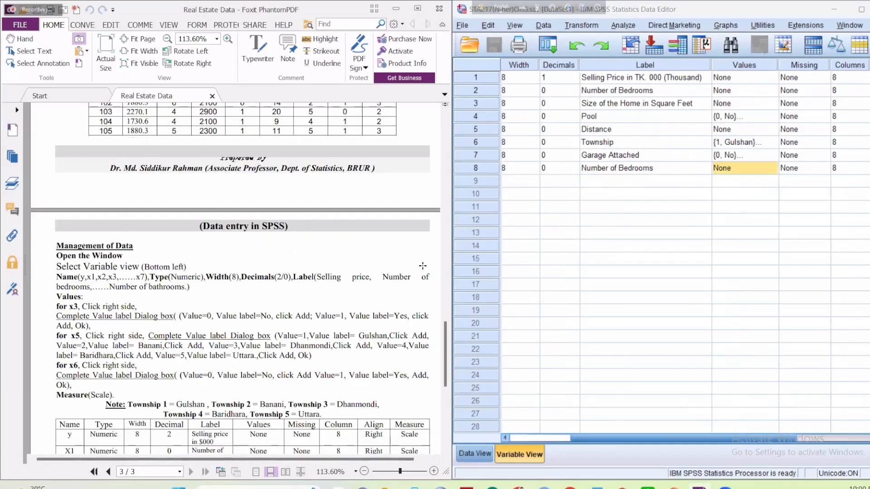
click(418, 9)
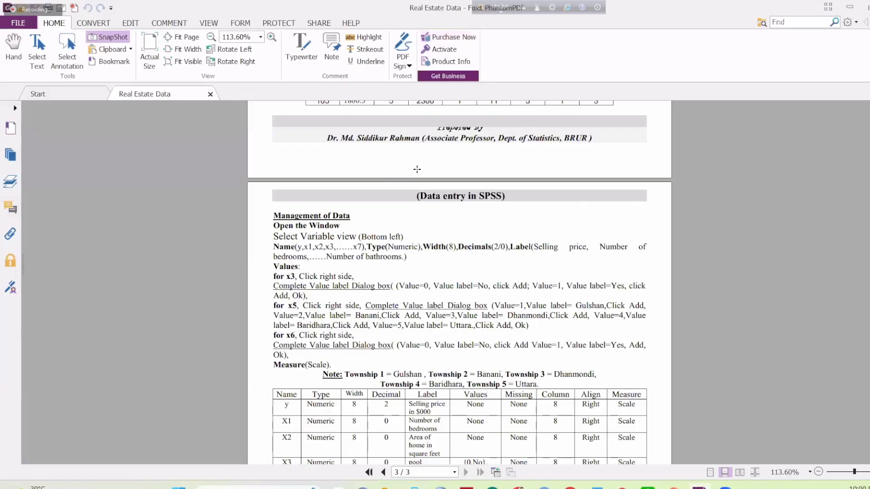
scroll(416, 169, up, 3)
scroll(148, 169, up, 1)
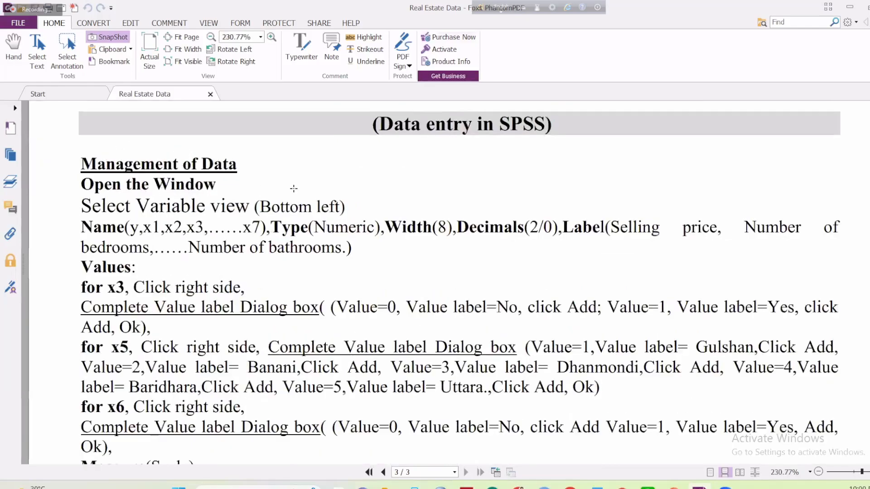
scroll(168, 196, down, 1)
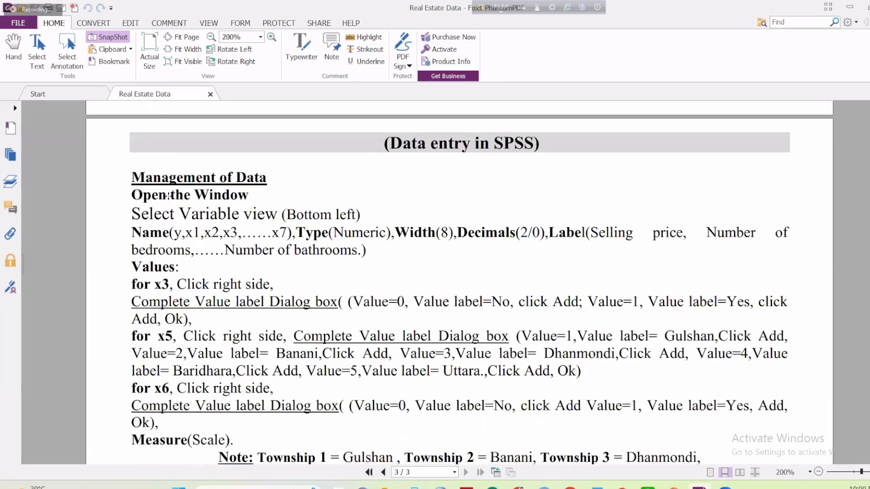
Read the PDF's instructions for defining the variable names, types, decimals and labels, and the value labels of x3, x5 and x6
scroll(155, 211, down, 1)
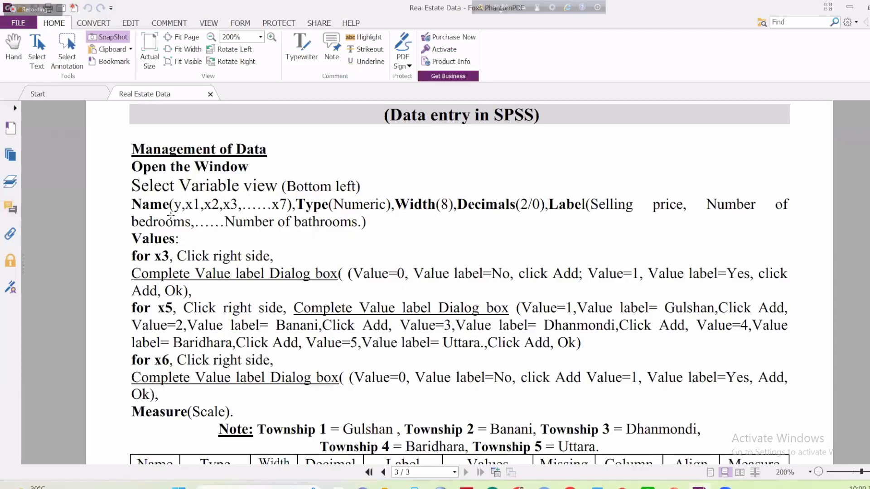
scroll(232, 221, down, 1)
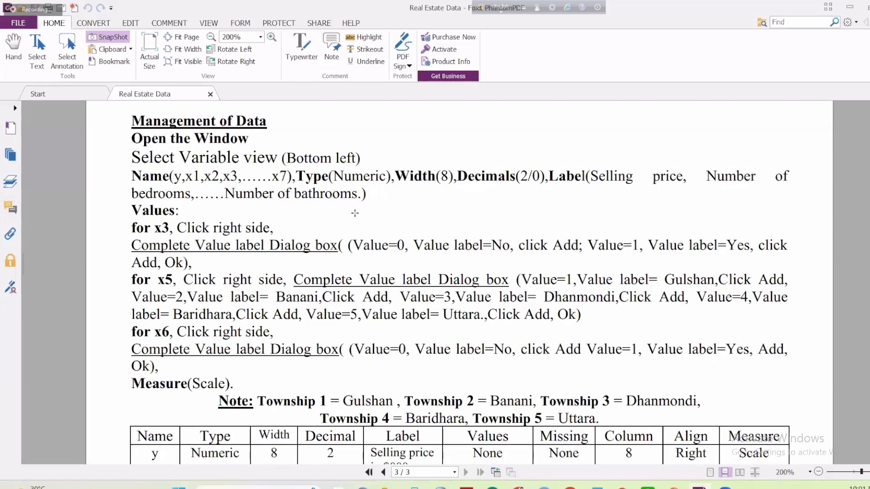
scroll(385, 223, down, 1)
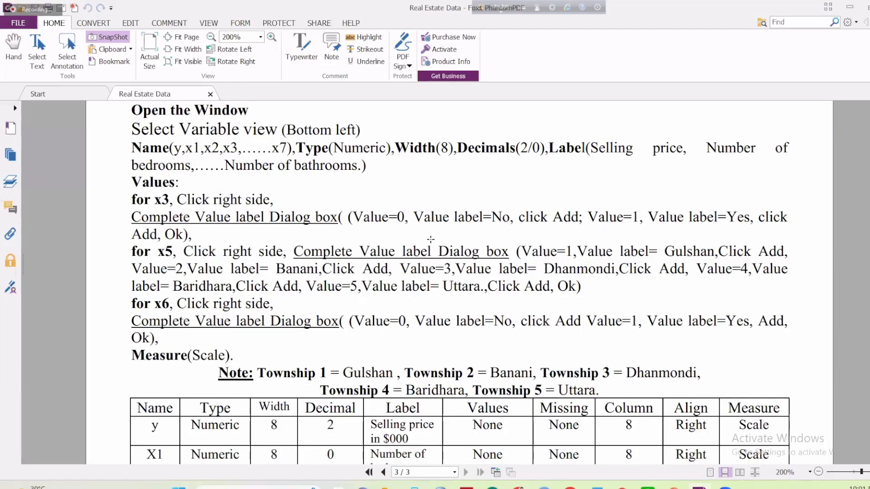
scroll(222, 241, down, 1)
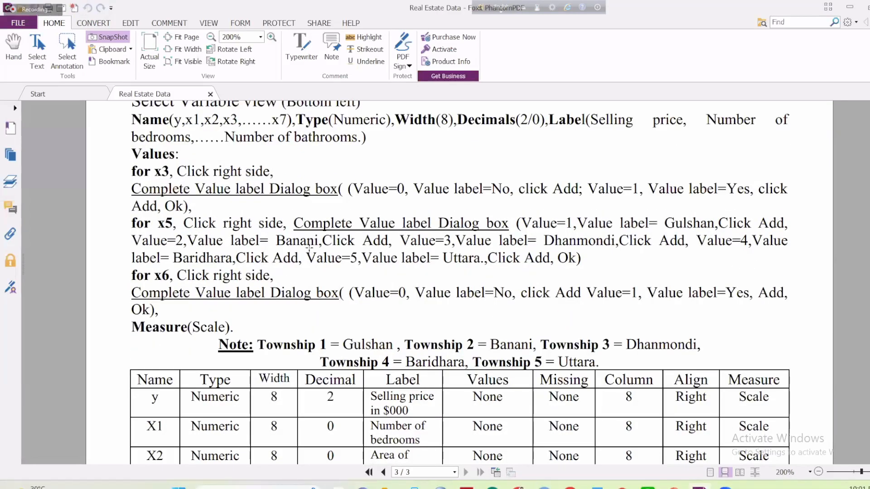
scroll(539, 283, down, 1)
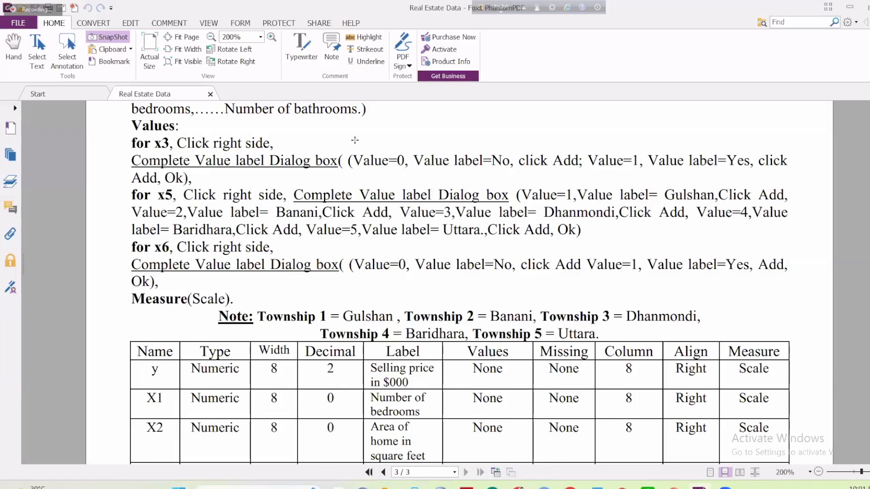
scroll(422, 185, up, 1)
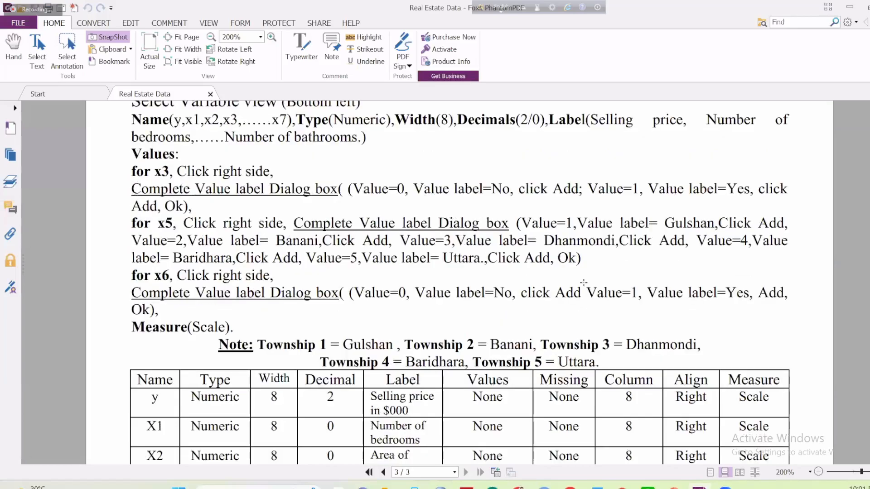
Review the PDF's variable property table for y to X7 and the sample data entry table below it
scroll(163, 188, down, 5)
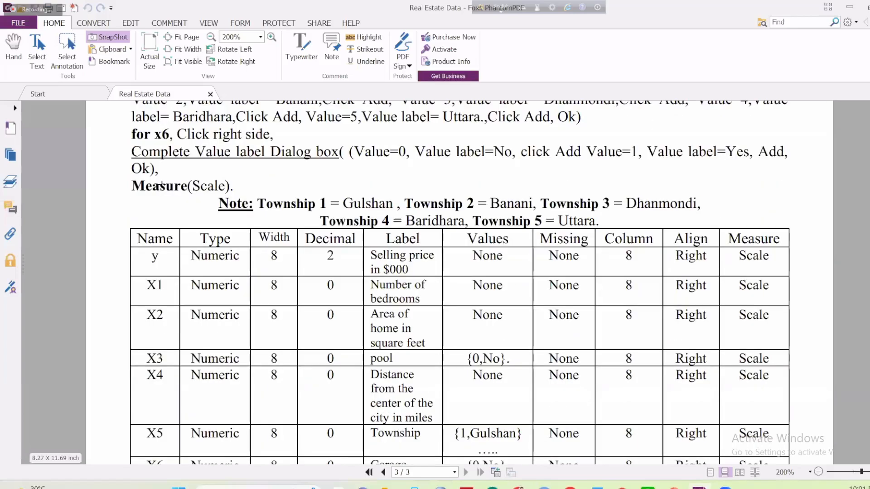
scroll(268, 196, down, 2)
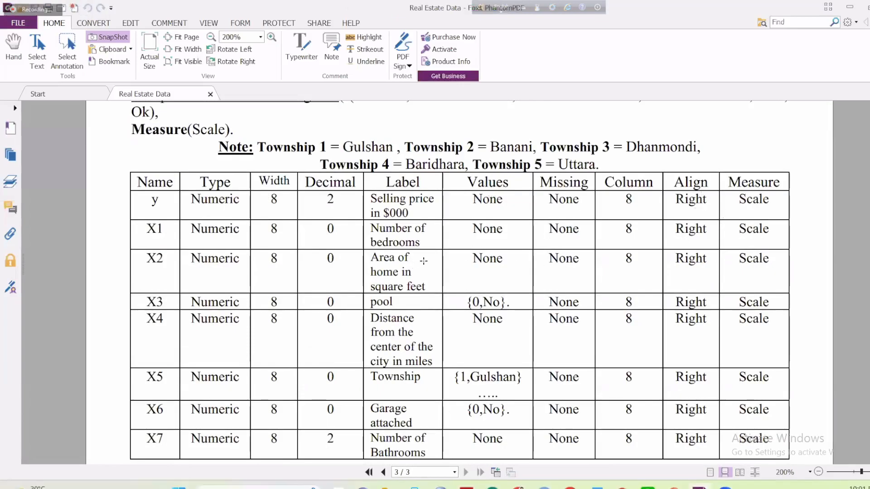
scroll(759, 180, down, 5)
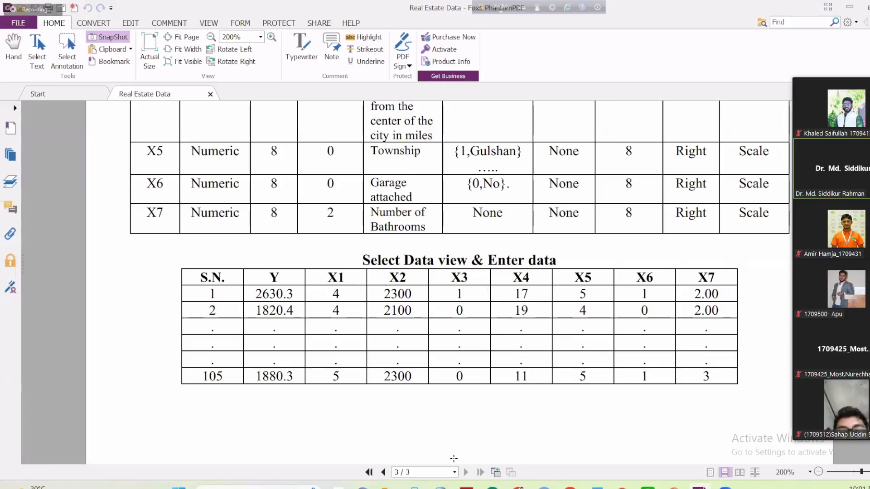
Switch back to the SPSS Data Editor window with the Real Estate dataset's variable list
click(413, 437)
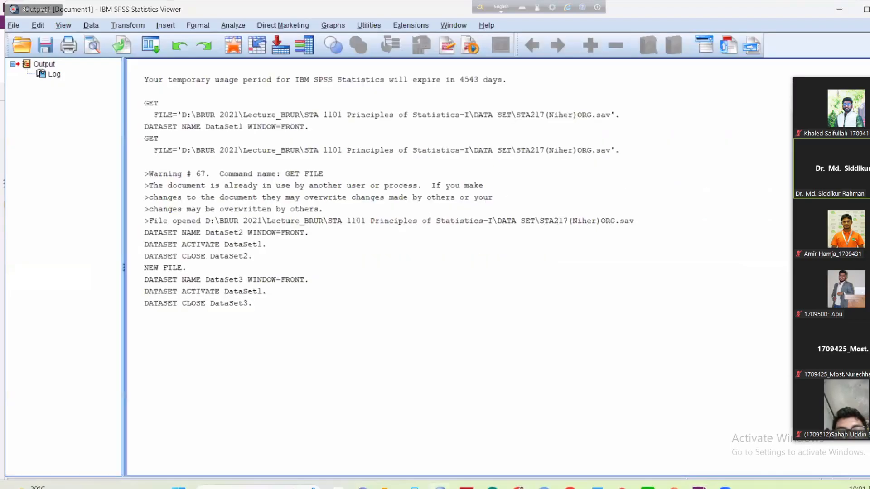
click(503, 435)
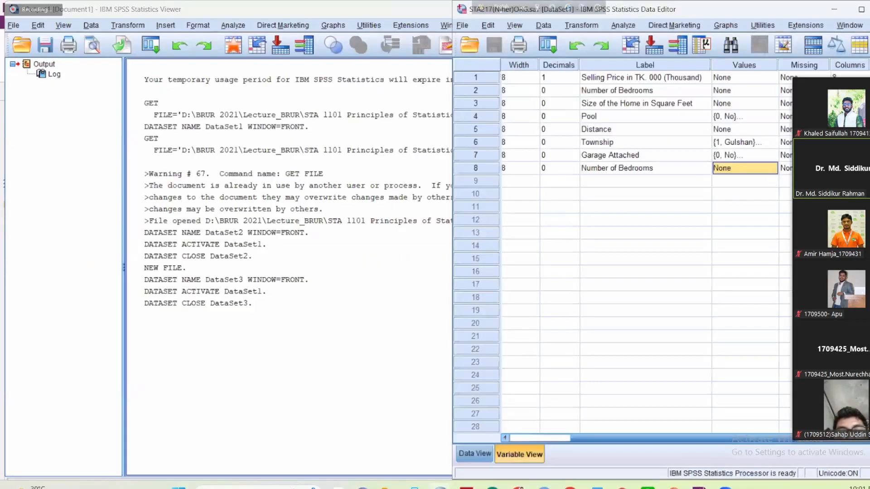
Maximize the Data Editor window and display the Real Estate dataset's entered case values
click(862, 9)
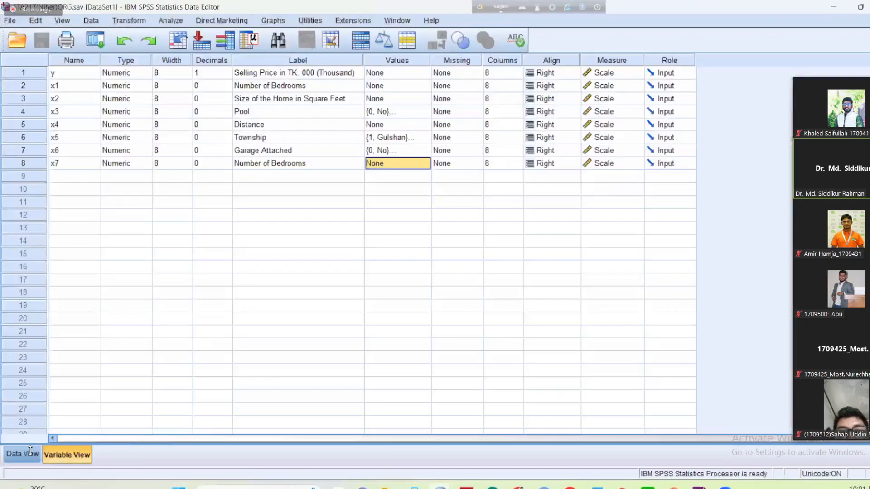
click(30, 451)
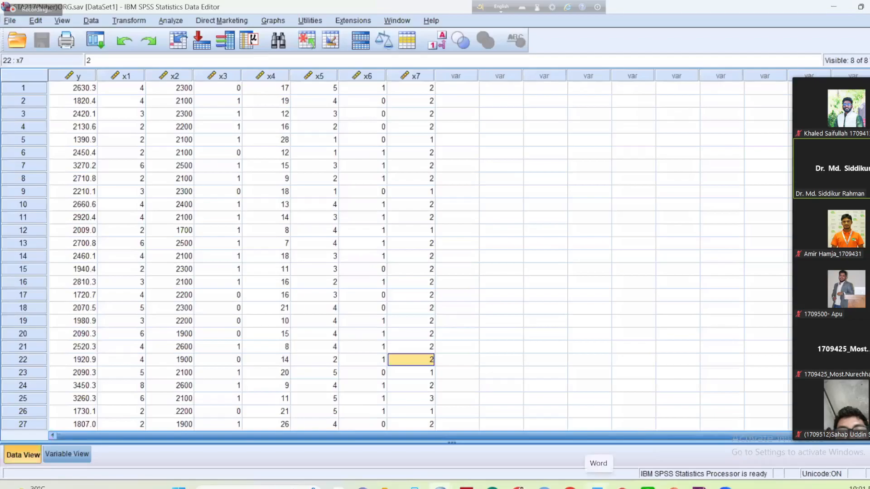
Switch to the Real Estate Data PDF and review it from the sample data entry table back to the variable descriptions on page 1
click(699, 487)
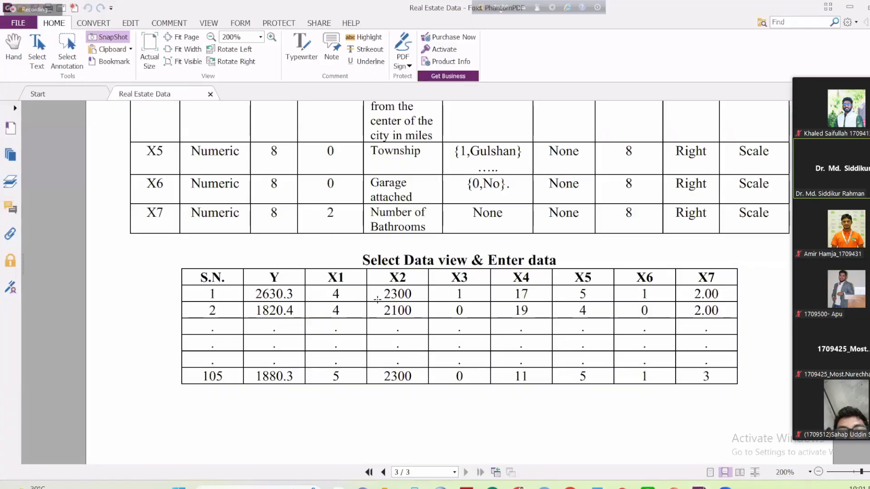
scroll(377, 299, up, 3)
scroll(362, 297, down, 4)
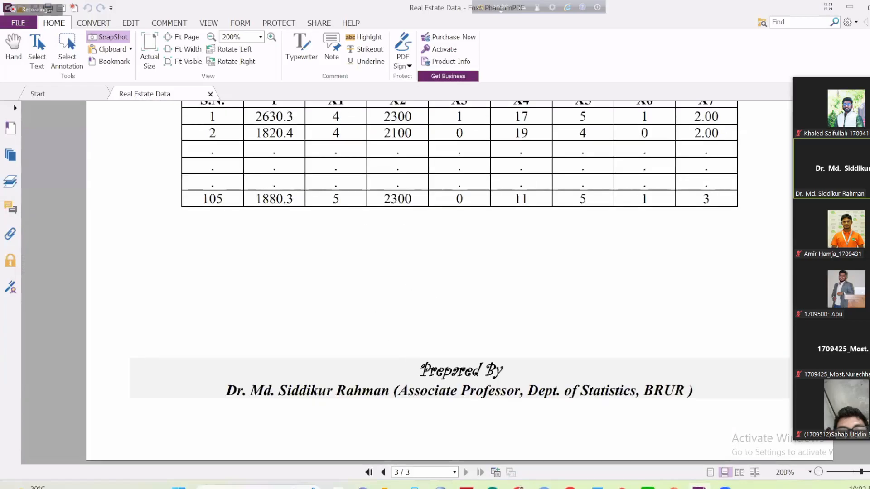
scroll(455, 328, up, 3)
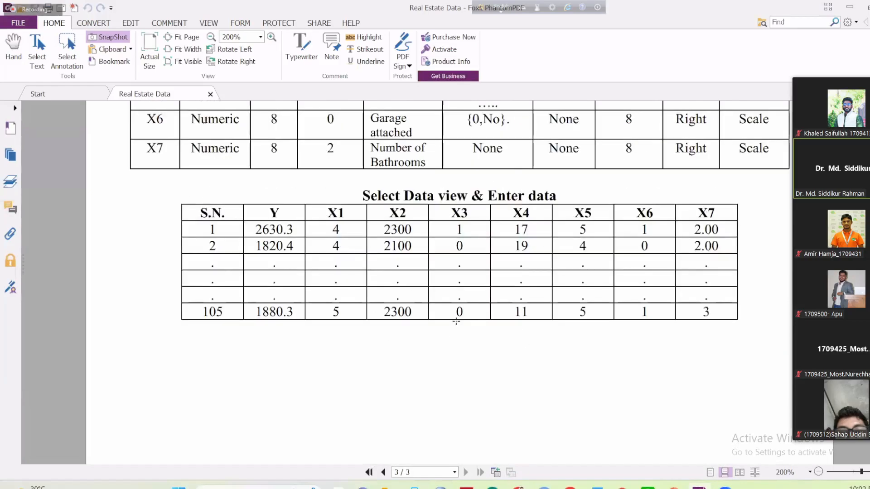
scroll(456, 322, up, 15)
scroll(456, 321, up, 15)
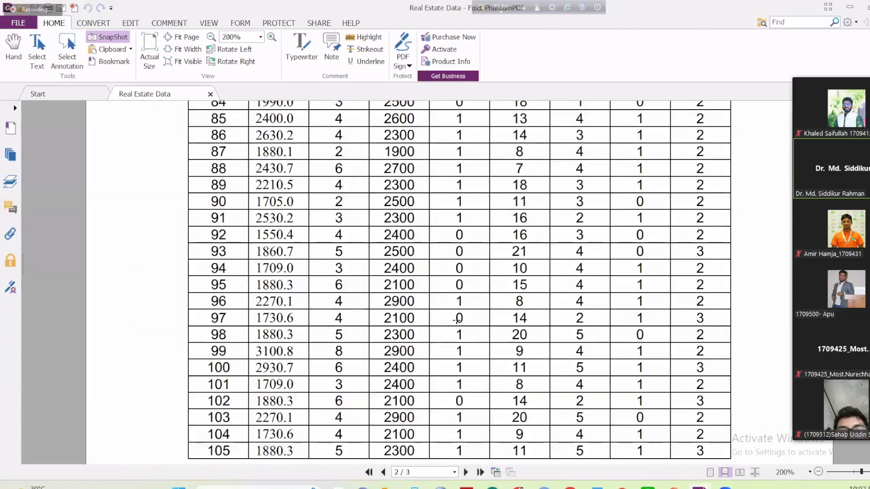
scroll(456, 320, up, 20)
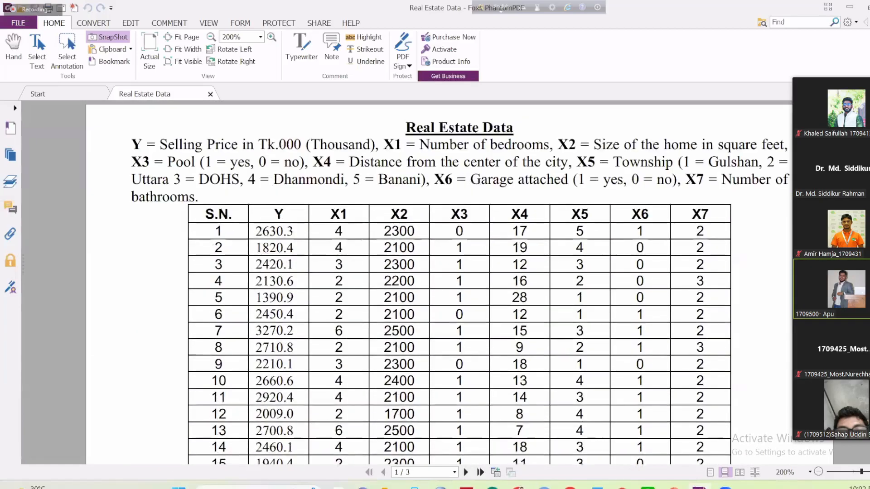
Switch back to the SPSS Data Editor and look over the variable definitions and the entered data
click(725, 487)
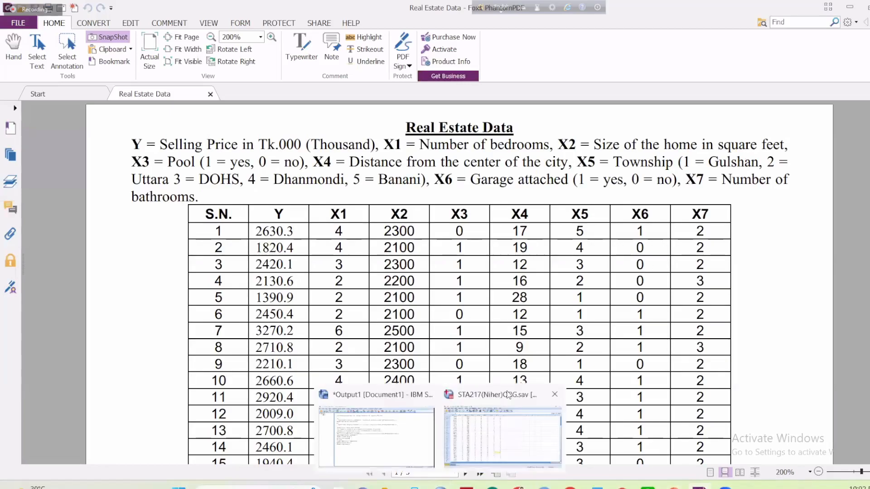
click(508, 393)
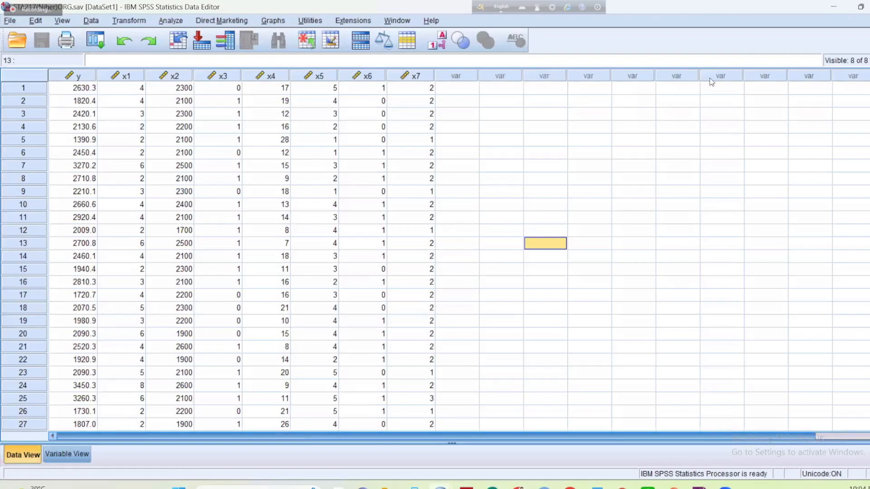
click(67, 454)
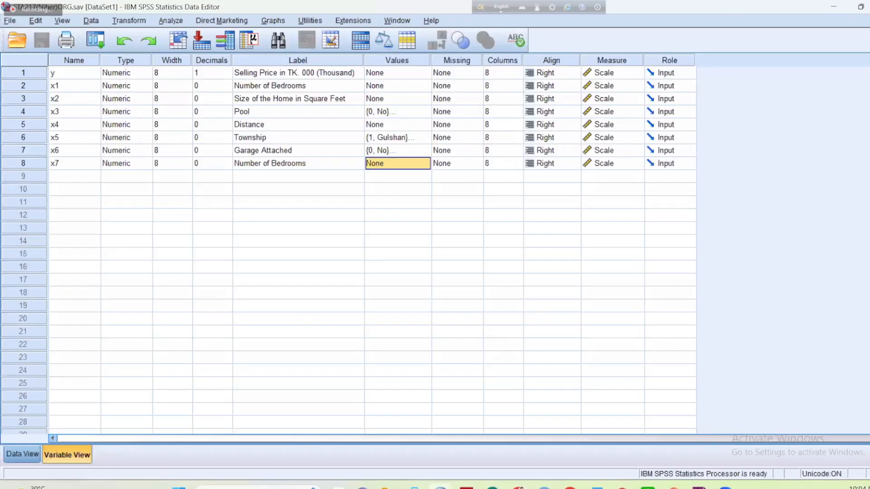
click(24, 455)
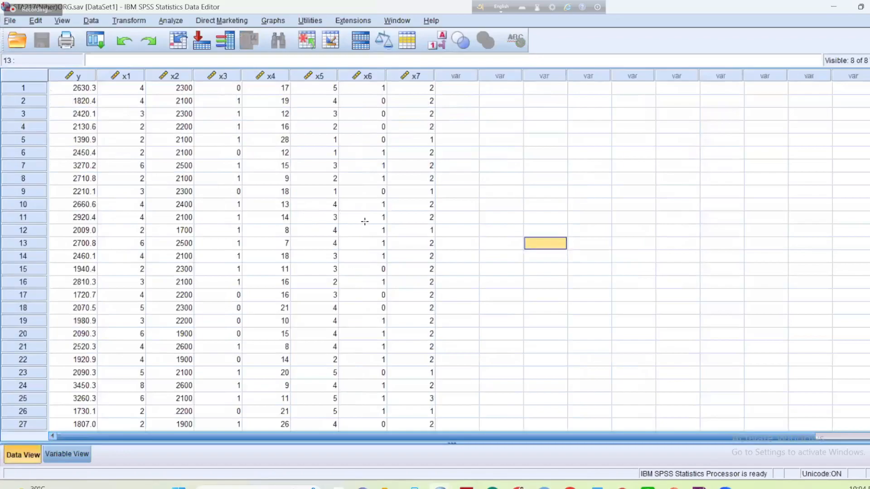
Return to the Real Estate Data PDF and skim the data table, the SPSS data entry instructions and the variable property table
key(alt+Tab)
scroll(394, 293, down, 6)
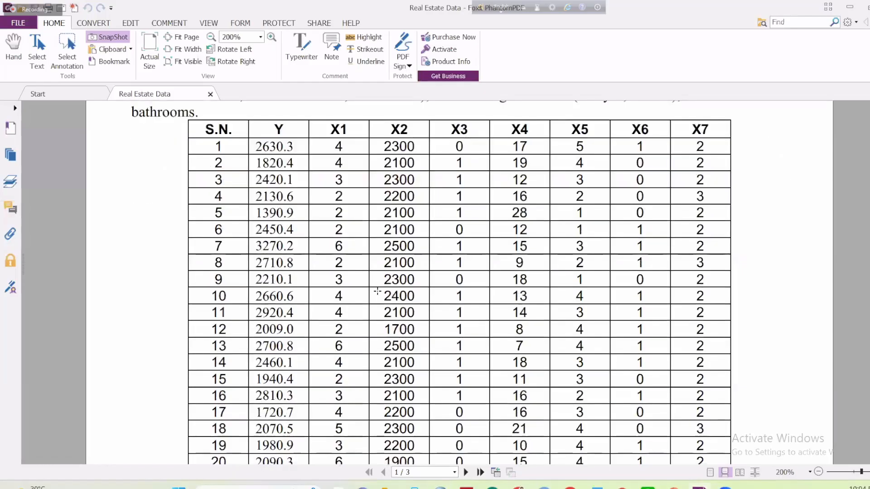
scroll(396, 295, down, 15)
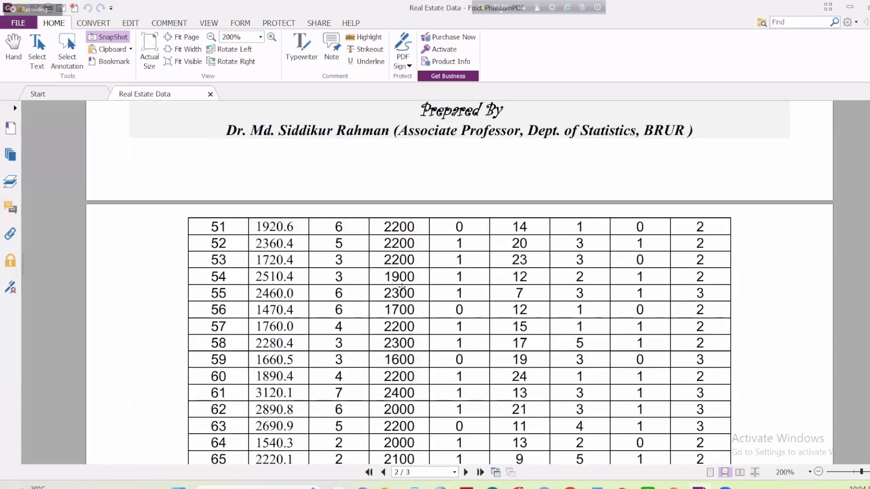
scroll(368, 269, down, 10)
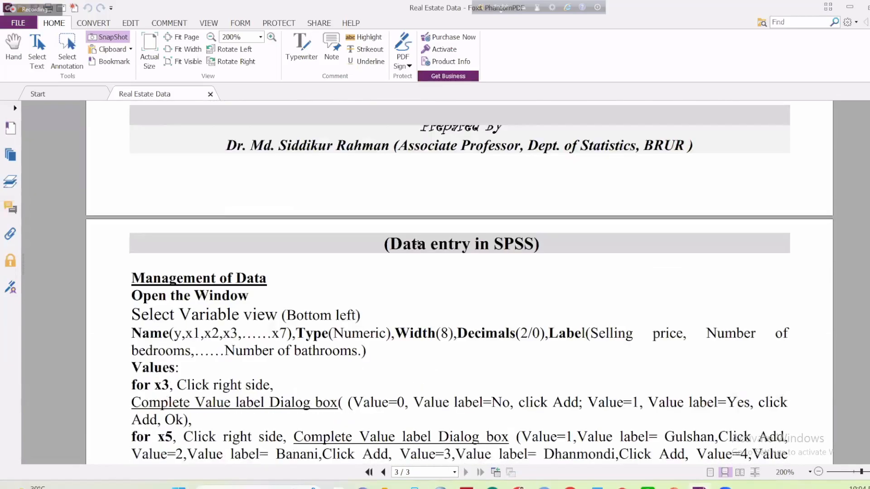
scroll(361, 265, down, 5)
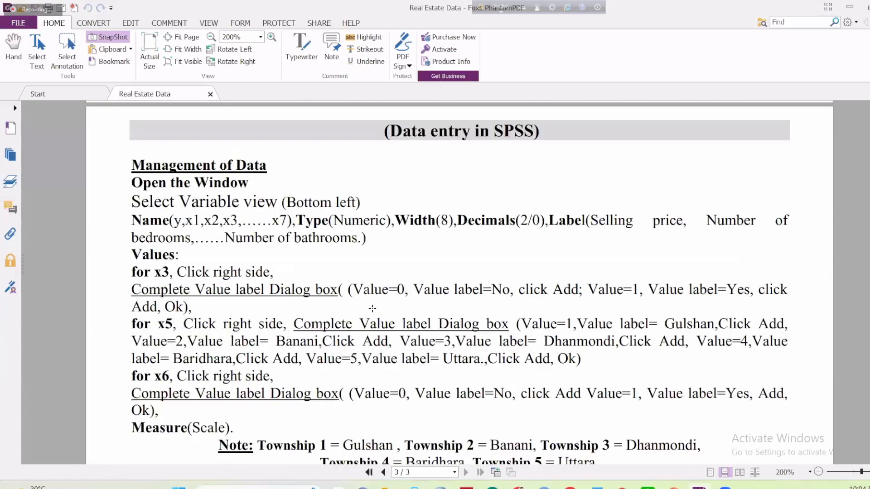
scroll(371, 308, down, 10)
scroll(624, 386, down, 3)
scroll(668, 378, up, 3)
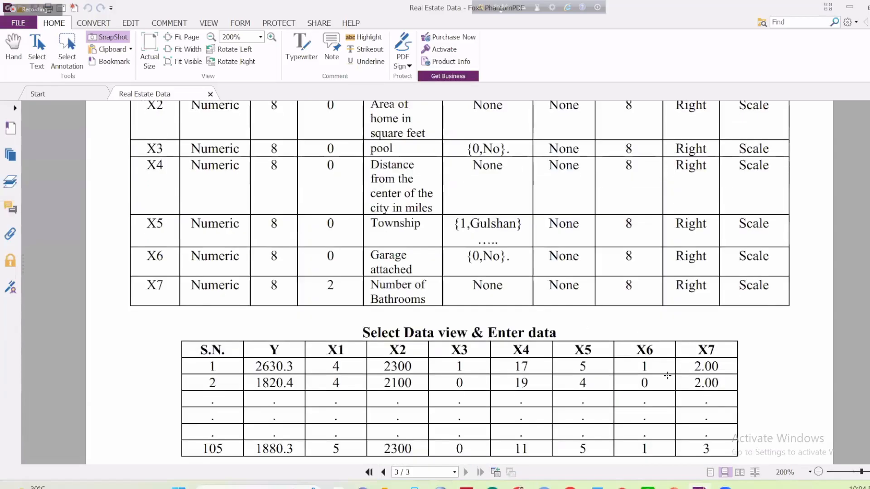
scroll(667, 376, up, 20)
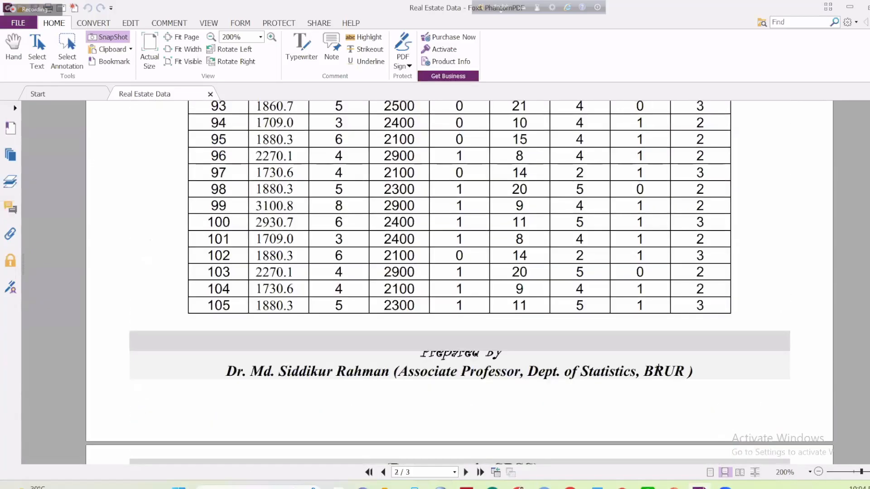
scroll(655, 363, up, 15)
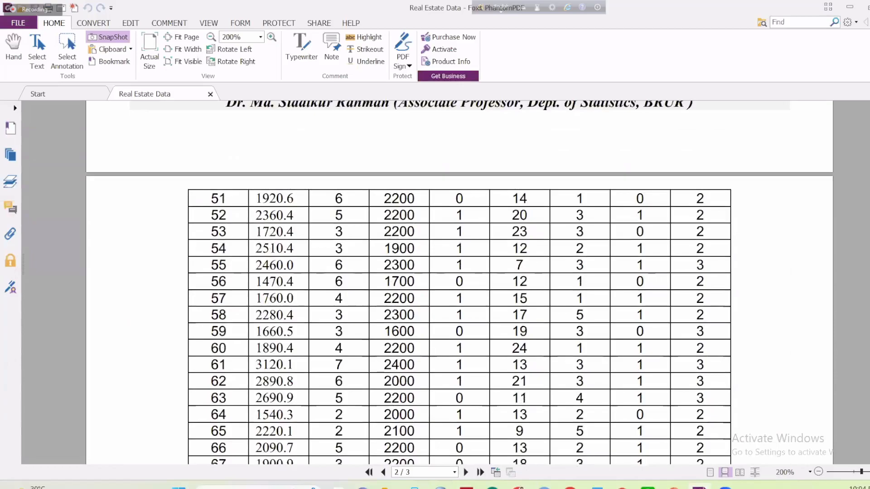
scroll(266, 296, up, 15)
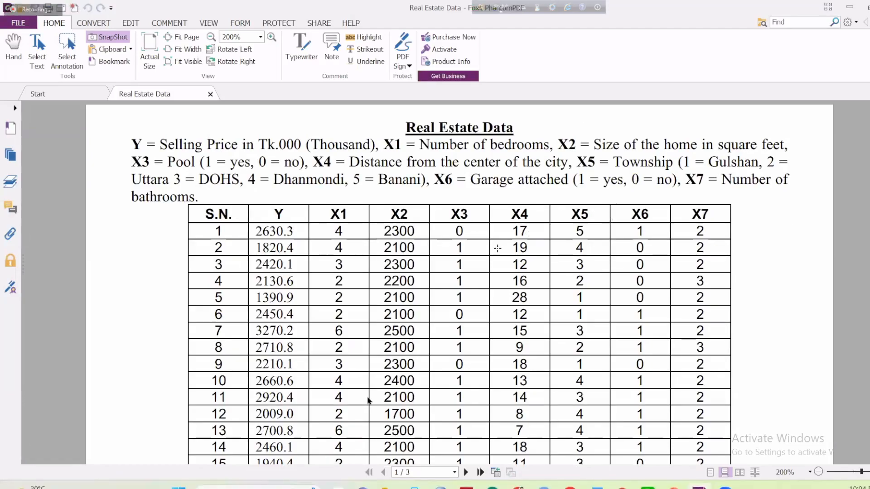
scroll(498, 247, down, 1)
scroll(498, 247, up, 1)
drag(532, 142, 532, 139)
drag(397, 117, 515, 136)
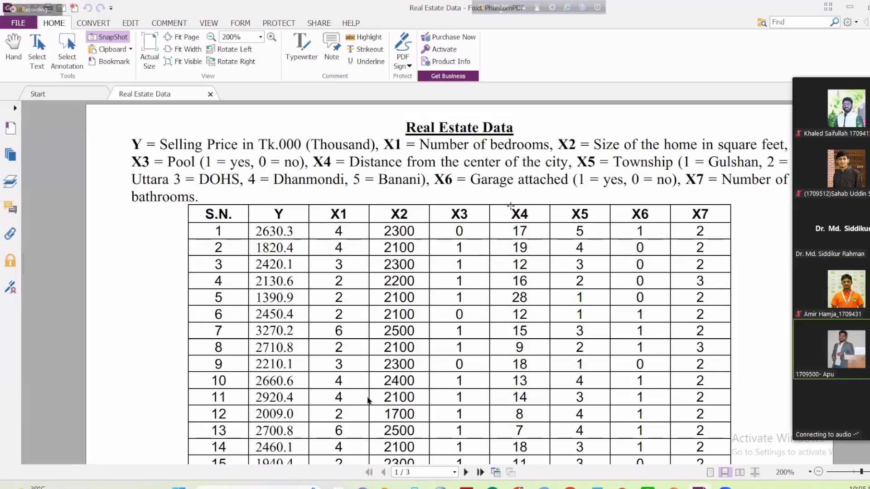
Skim the PDF from the data table through the closing note on page 3 and return to the beginning of the document
scroll(510, 207, down, 10)
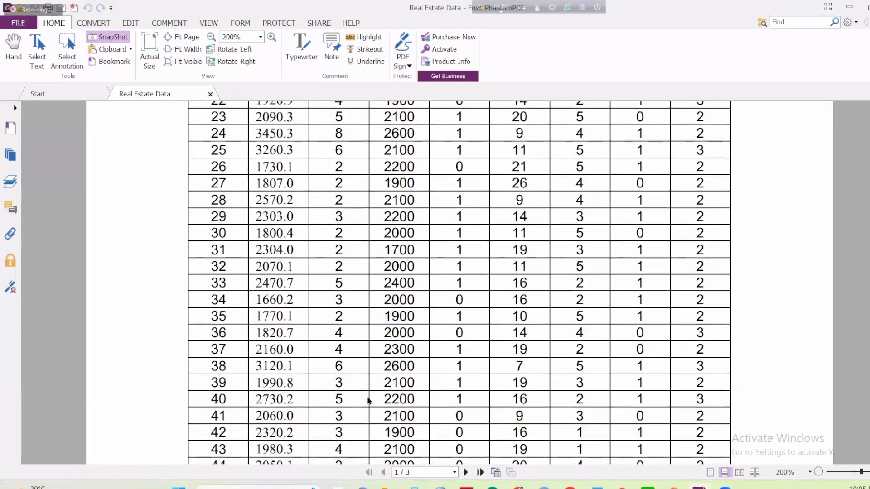
scroll(370, 401, down, 20)
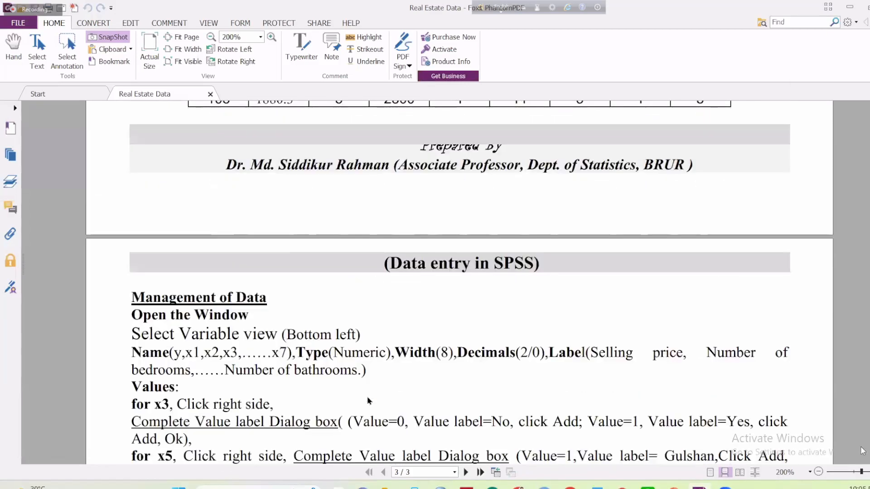
scroll(369, 401, down, 15)
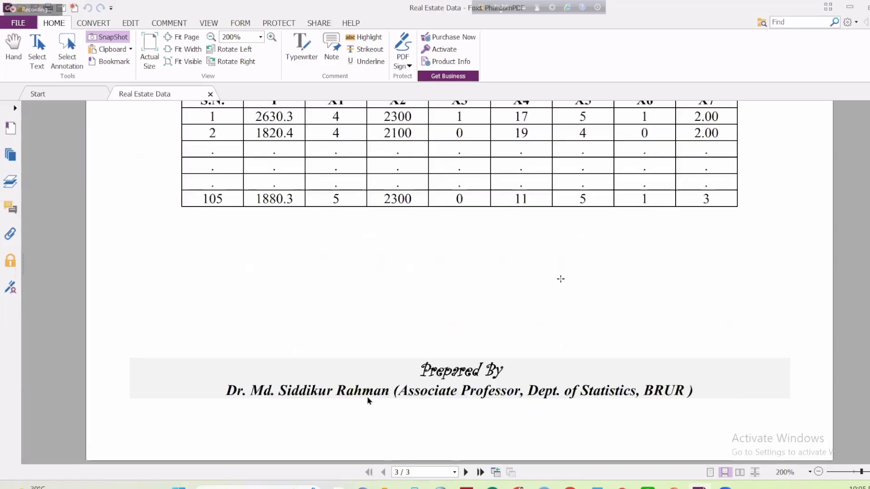
key(ctrl+Home)
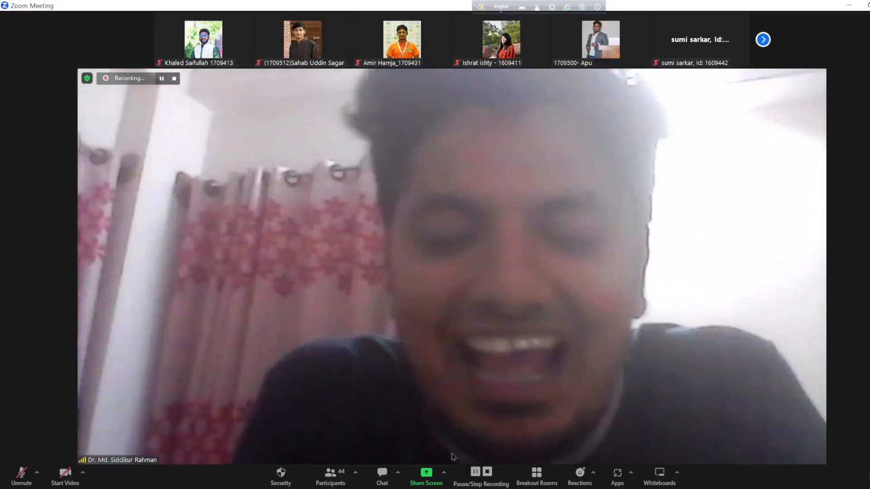
Stop the recording of the Zoom meeting
click(488, 480)
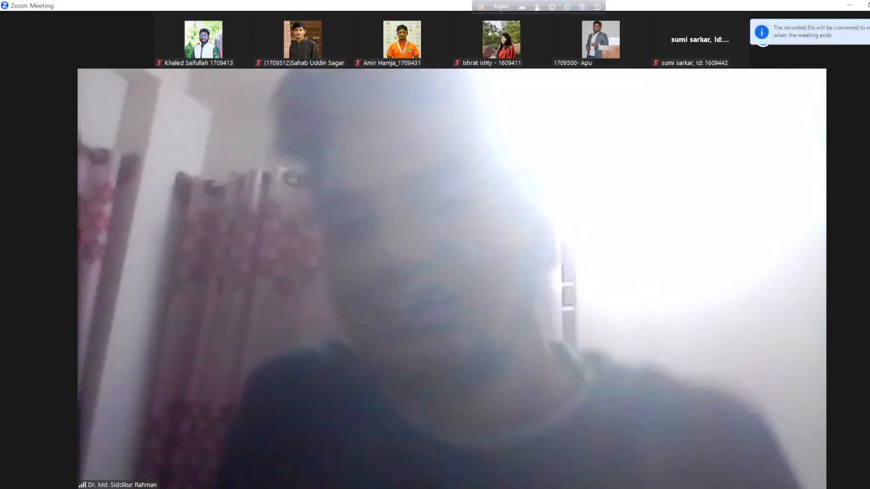
mouse_move(331, 488)
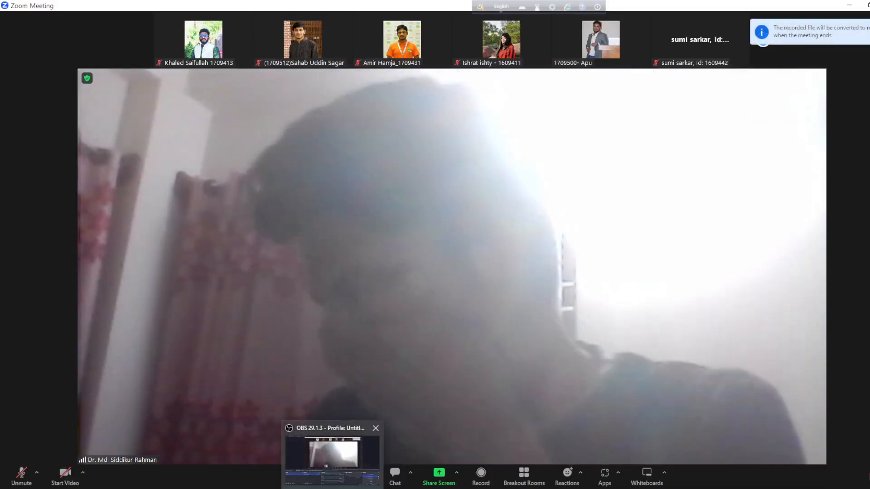